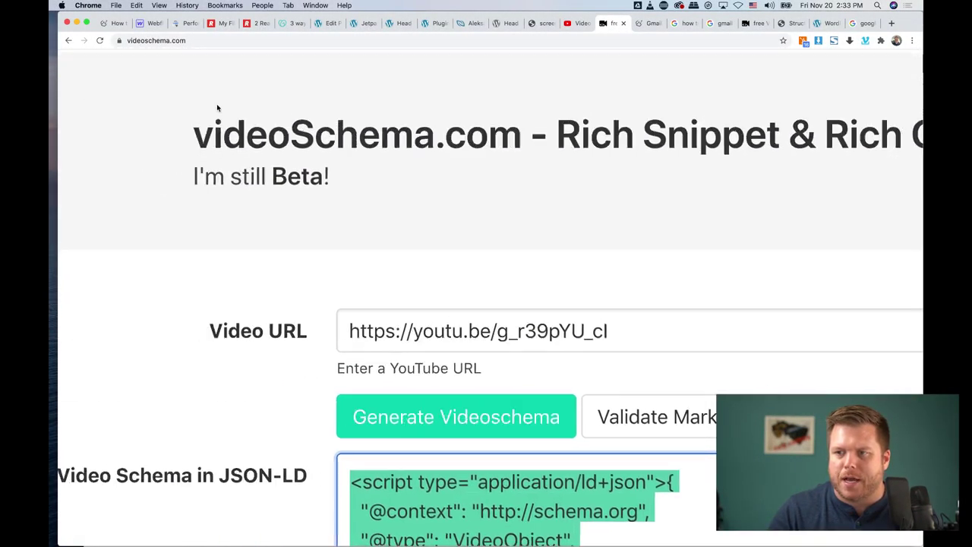
Step: Scroll sideways through the generated JSON-LD video schema for youtu.be/g_r39pYU_cI
scroll(217, 108, "left", 3)
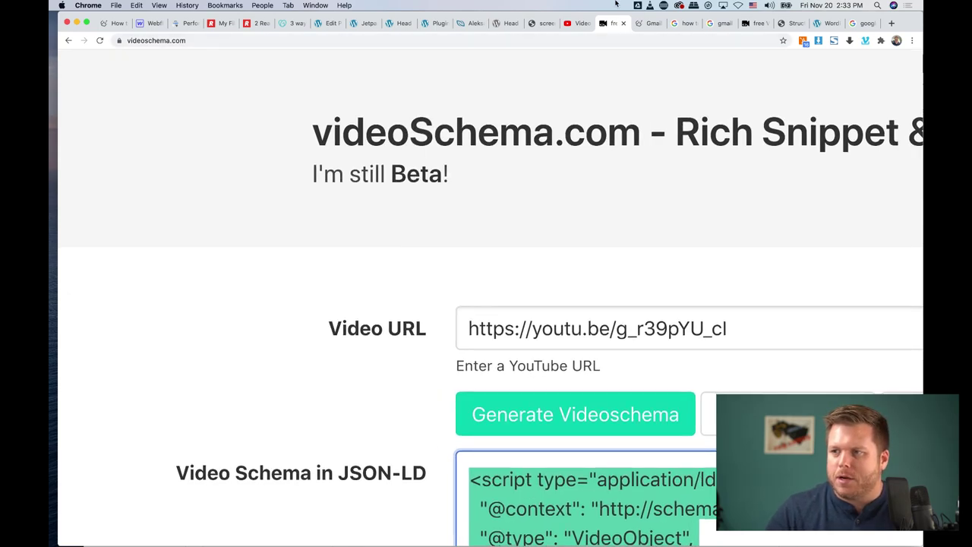
Step: Search Google for 'schema' and open the 'Schemas - schema.org' result
left_click(679, 23)
left_click(658, 42)
type("schema")
key("Return")
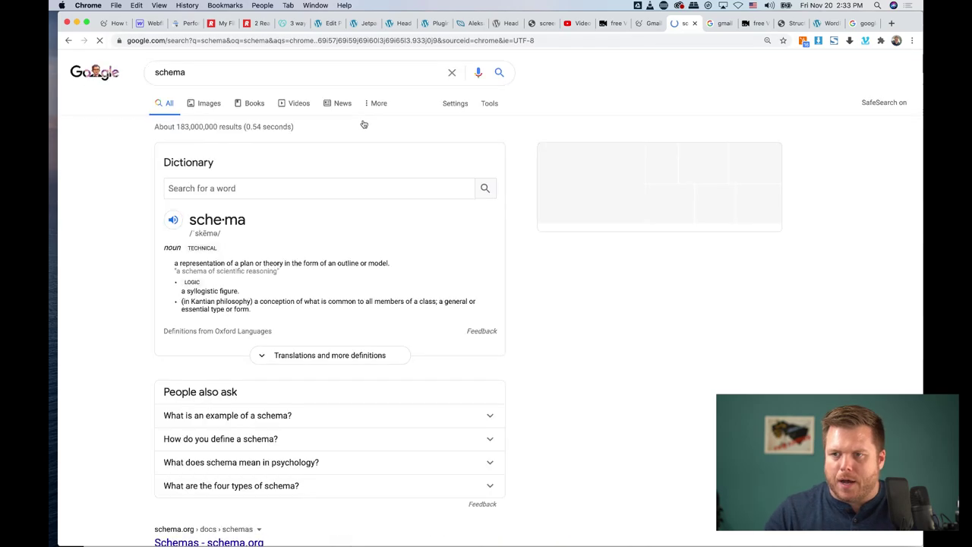
scroll(136, 239, "down", 10)
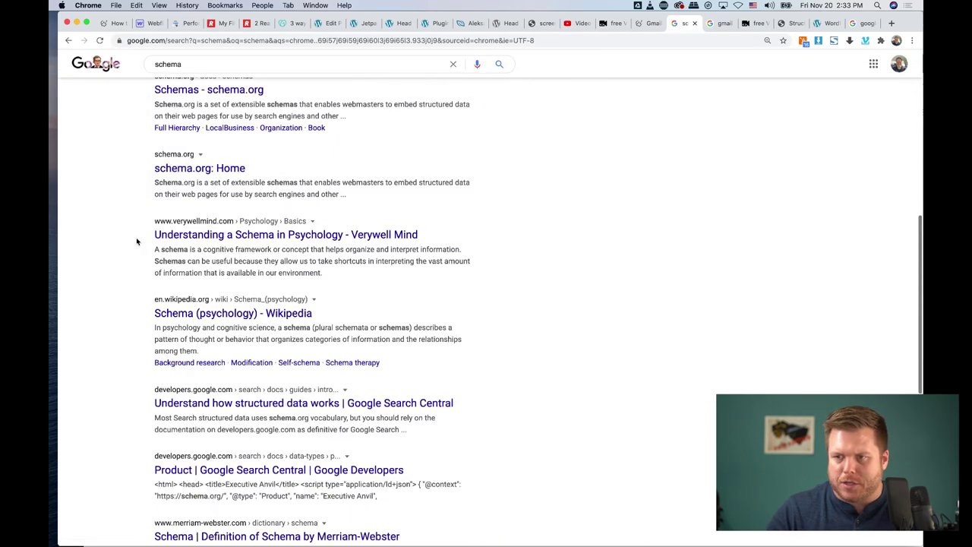
scroll(197, 154, "up", 2)
left_click(195, 152)
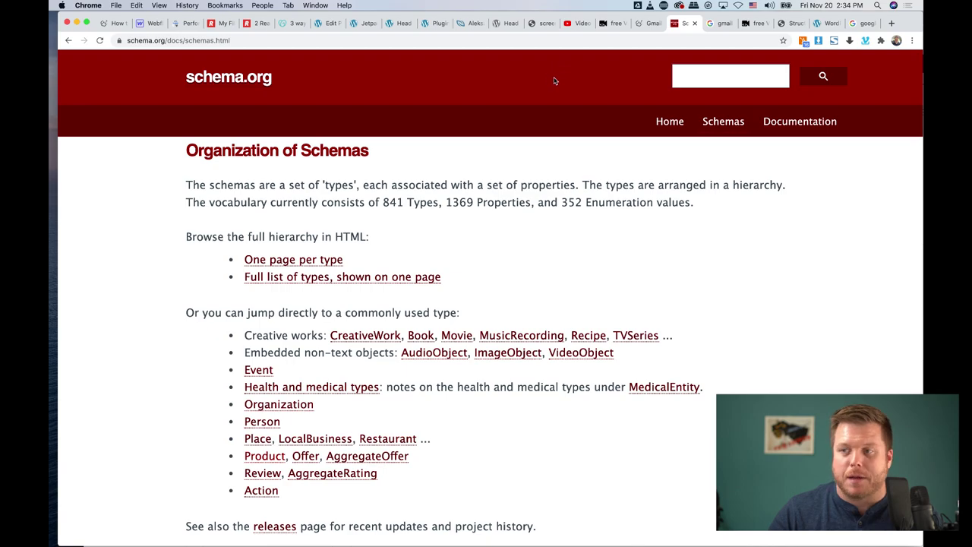
Step: Go to the Webflow blog post and scroll to its Blog RICH video embed
left_click(150, 23)
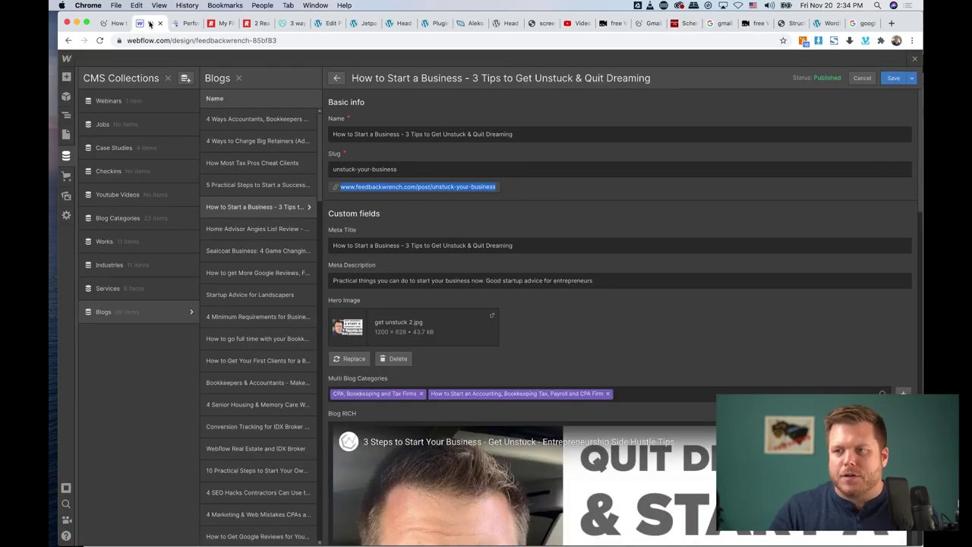
left_click(535, 115)
scroll(536, 201, "down", 1)
scroll(537, 201, "down", 3)
scroll(530, 218, "down", 8)
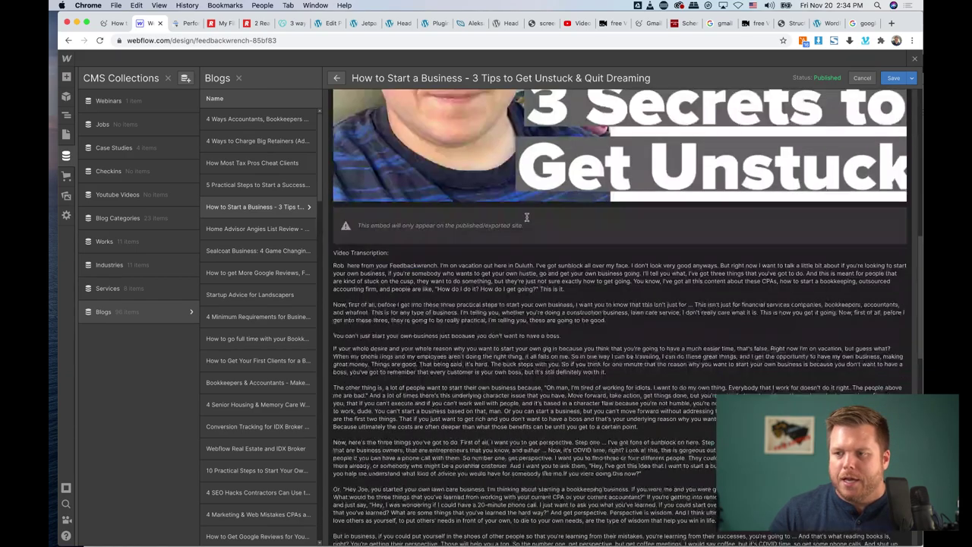
scroll(527, 220, "up", 10)
scroll(527, 220, "down", 8)
scroll(531, 197, "up", 2)
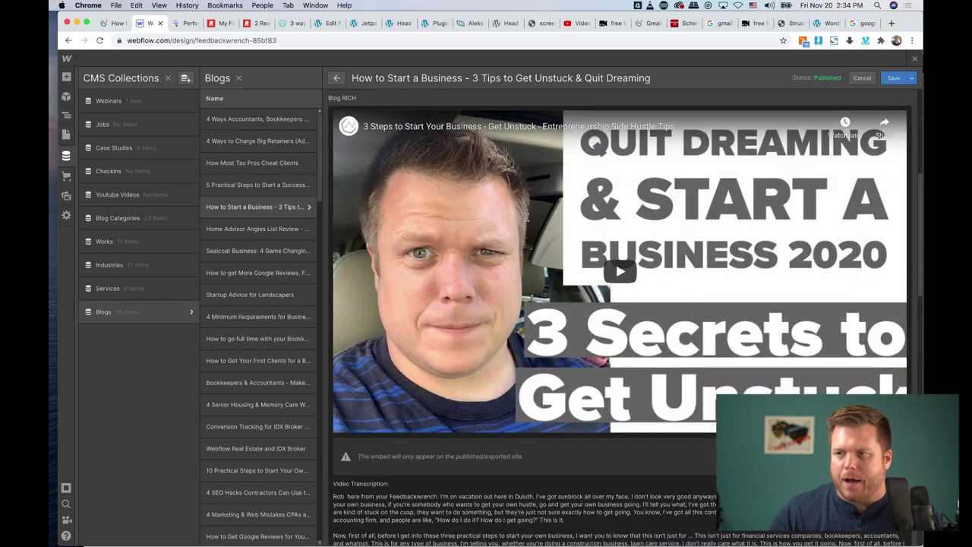
scroll(540, 155, "up", 2)
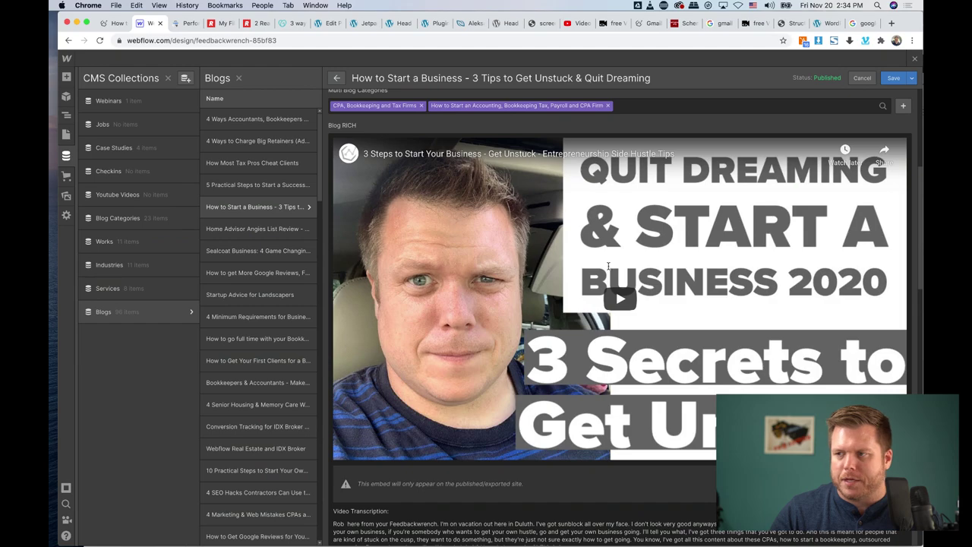
left_click(700, 166)
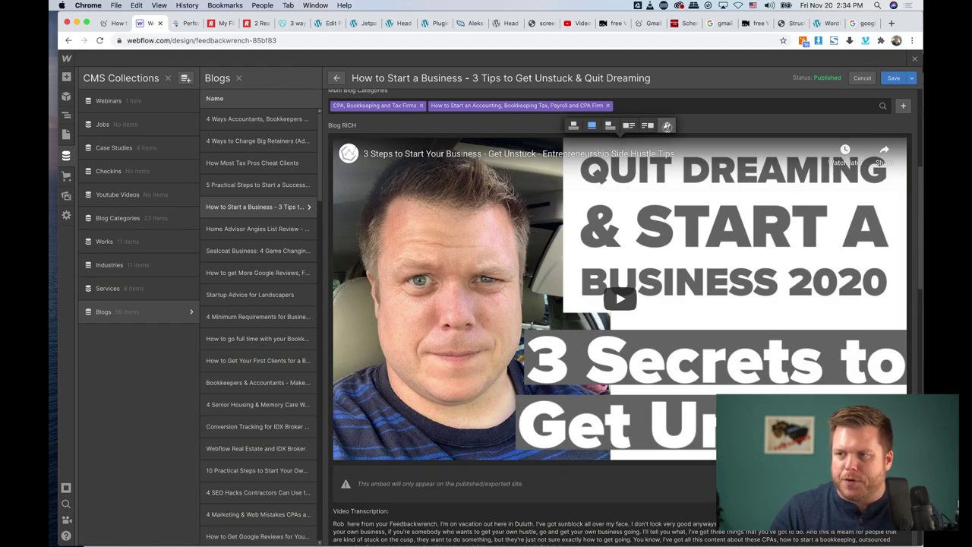
left_click(666, 126)
left_click(650, 122)
left_click_drag(649, 121, 526, 121)
key("super+c")
scroll(526, 121, "down", 1)
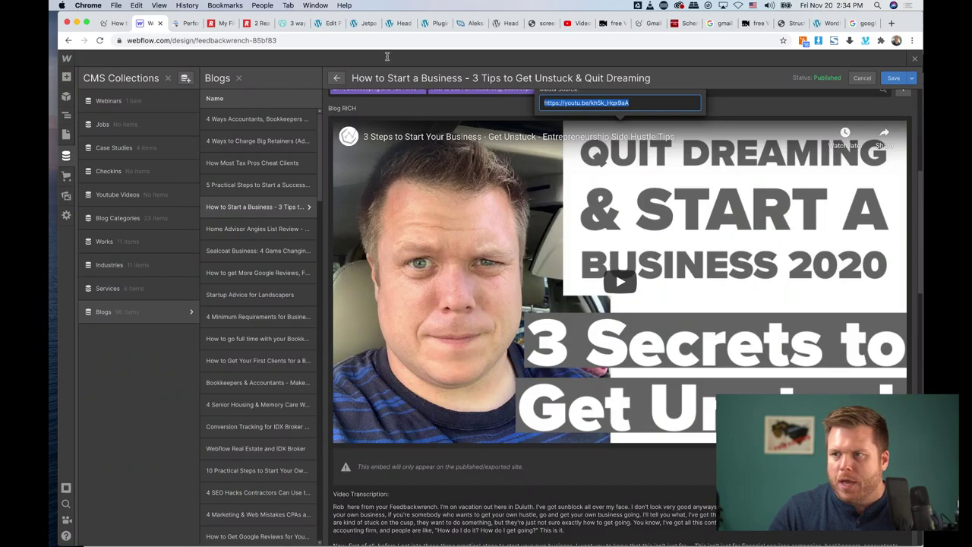
left_click(612, 23)
key("super+minus")
key("super+minus")
key("super+minus")
key("super+minus")
key("super+minus")
key("super+minus")
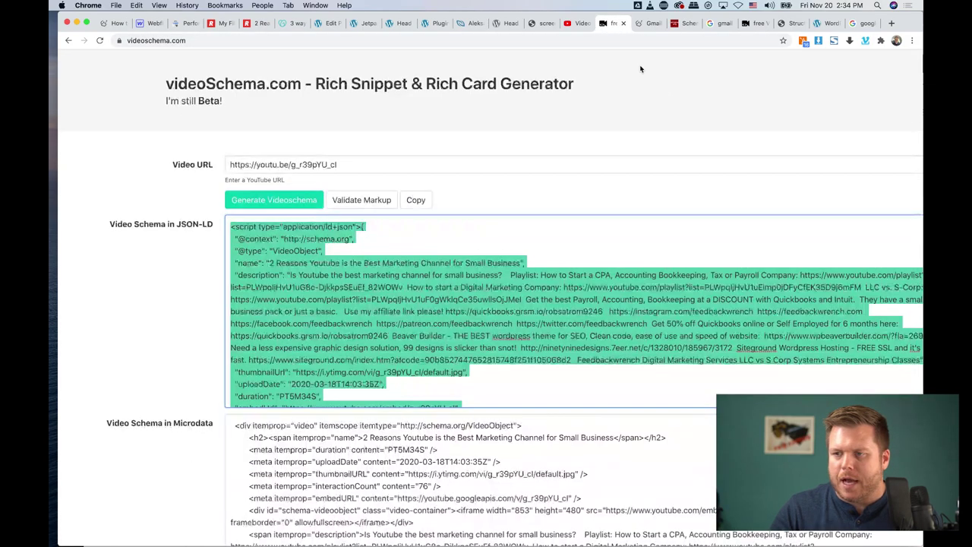
left_click(274, 161)
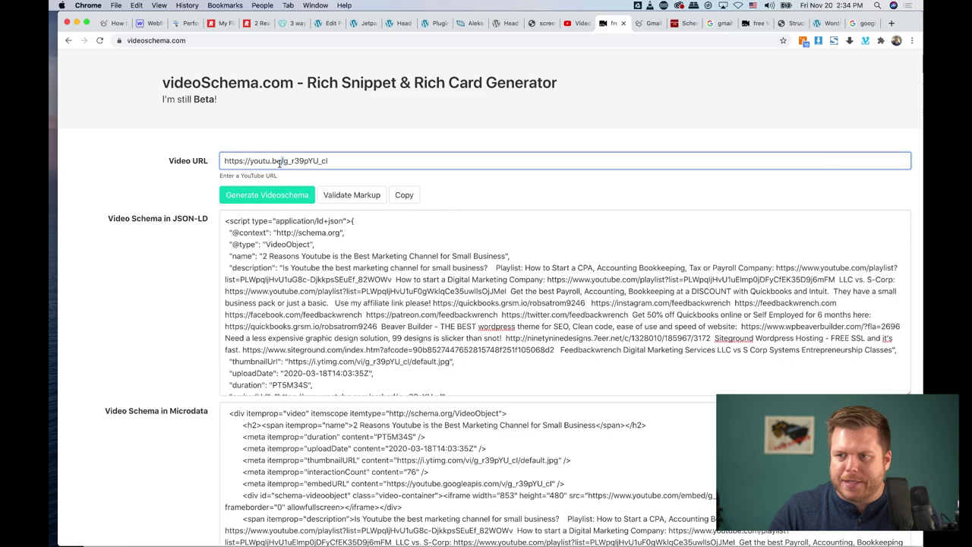
key("super+a")
key("super+v")
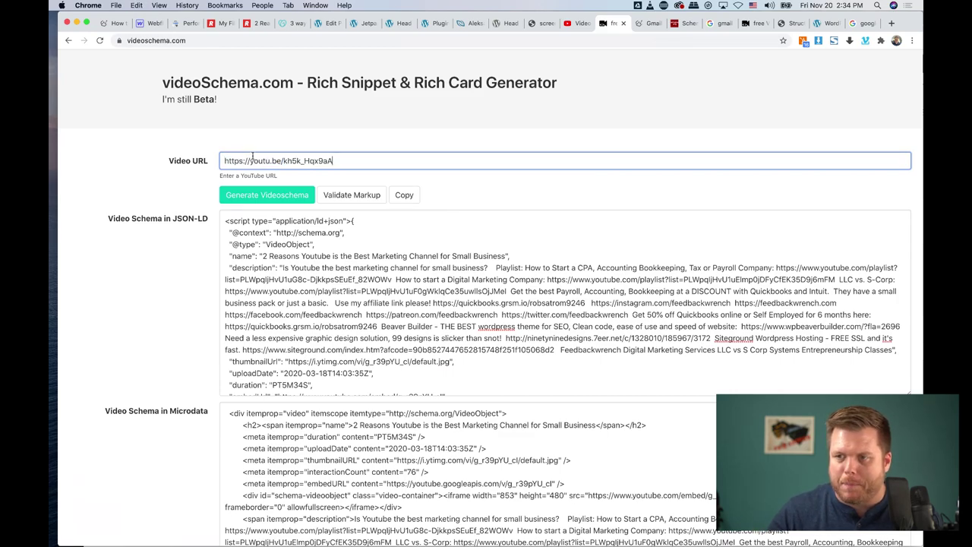
left_click(278, 200)
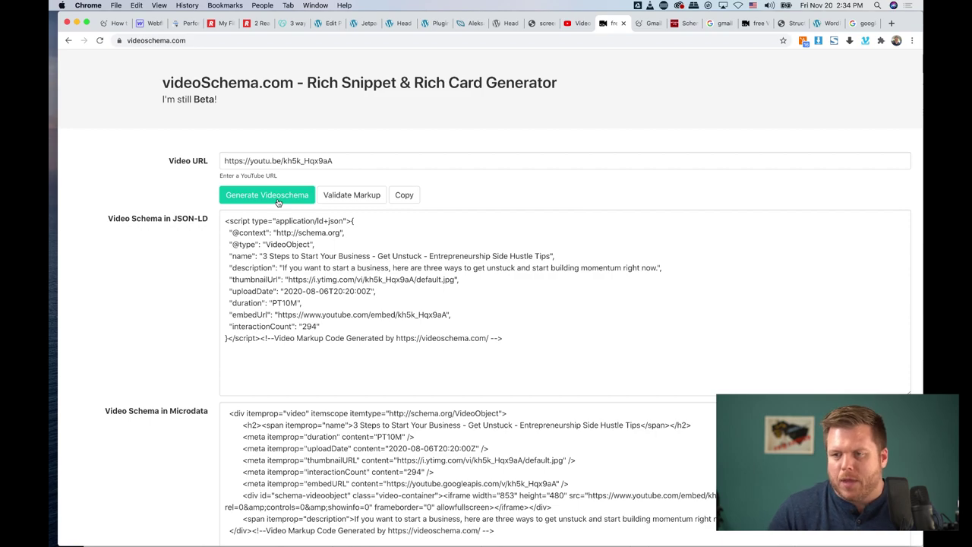
Step: Select all the generated JSON-LD code and send it to Google's validator with Validate Markup
scroll(68, 261, "down", 1)
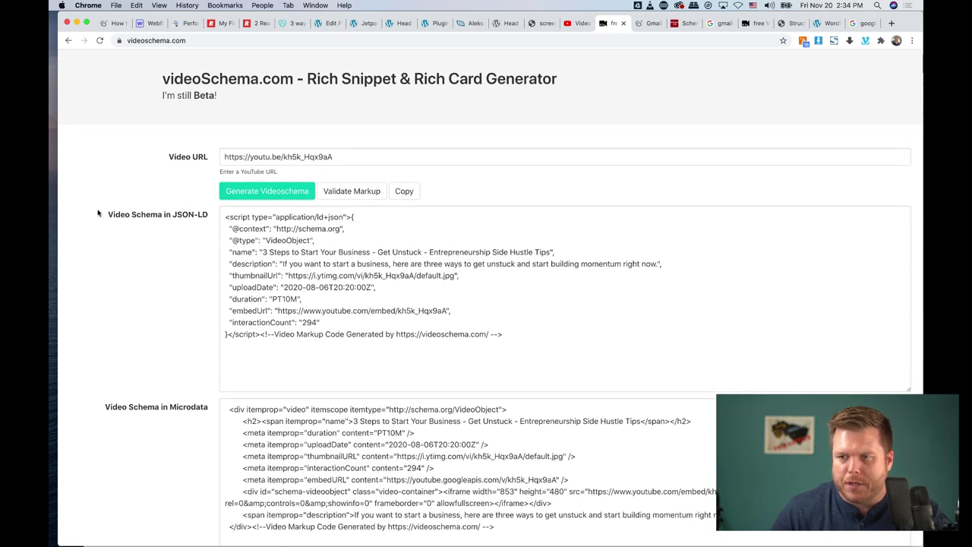
left_click_drag(100, 214, 208, 267)
left_click(208, 268)
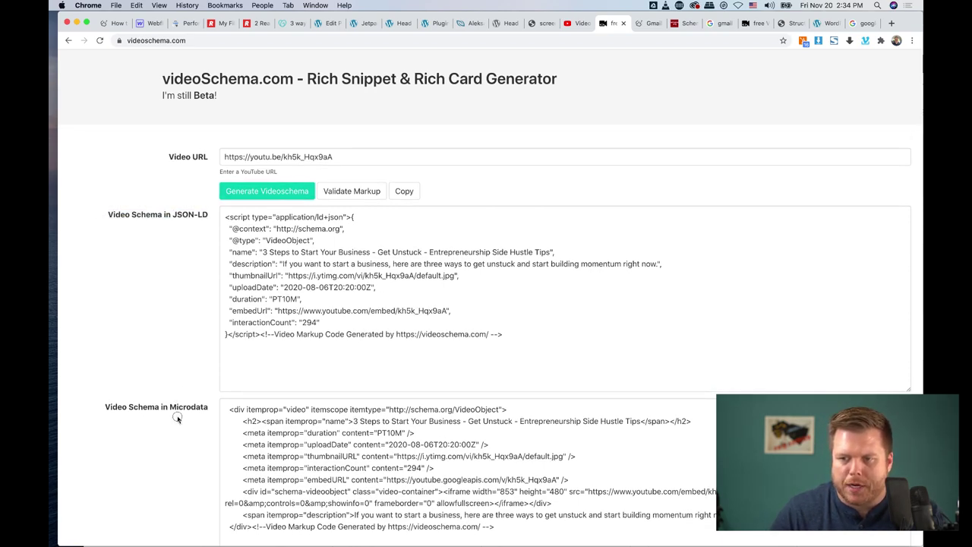
triple_click(178, 416)
left_click(176, 275)
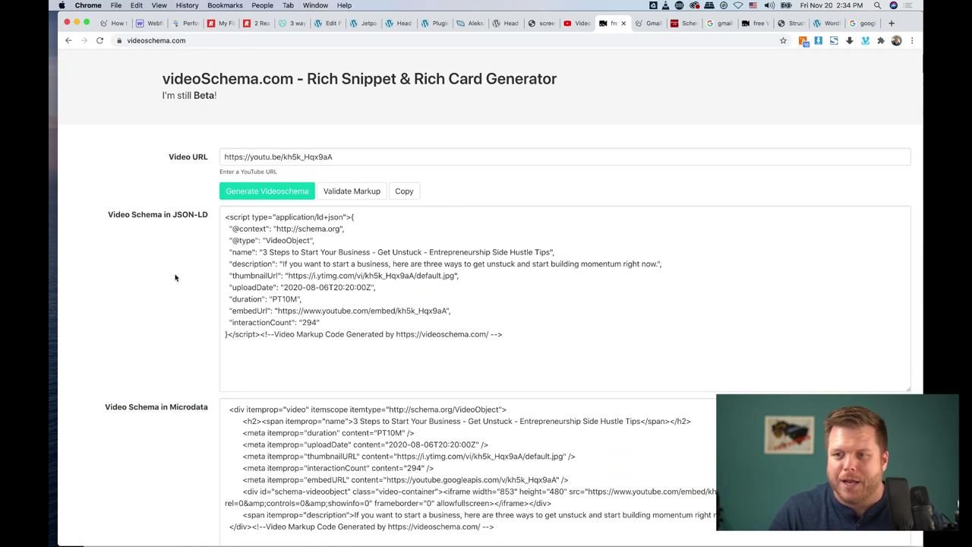
triple_click(129, 219)
left_click(249, 222)
key("super+a")
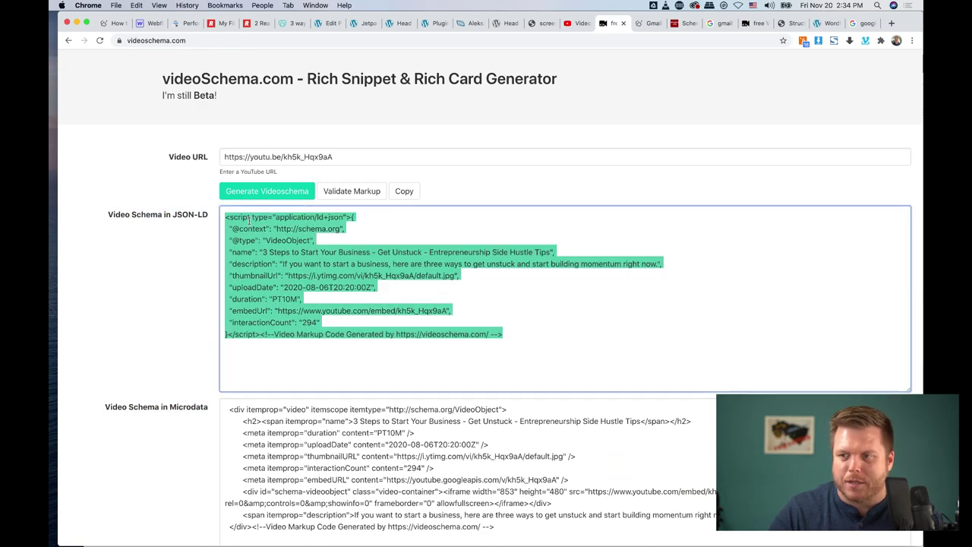
scroll(249, 220, "up", 1)
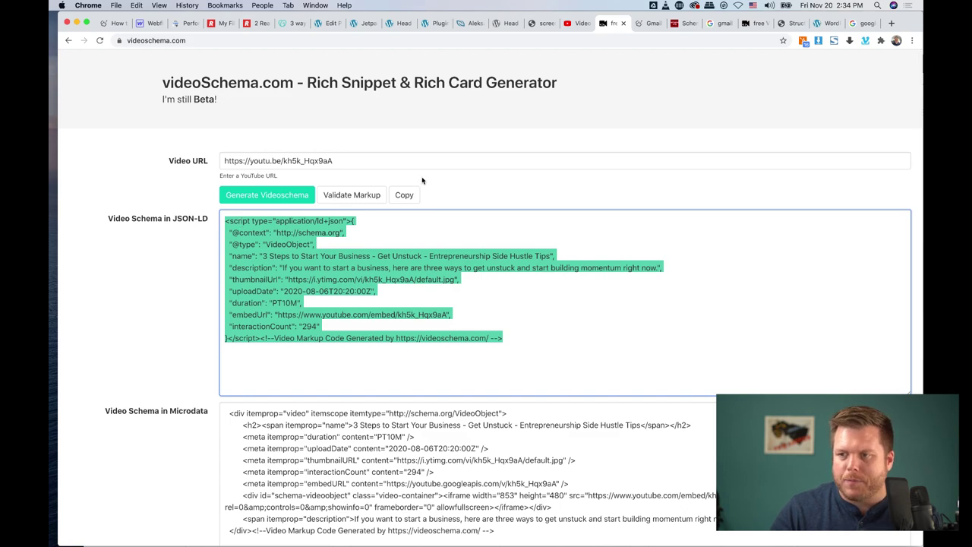
left_click(347, 196)
Step: Turn on the browser's Always Show Bookmarks Bar option
left_click(627, 23)
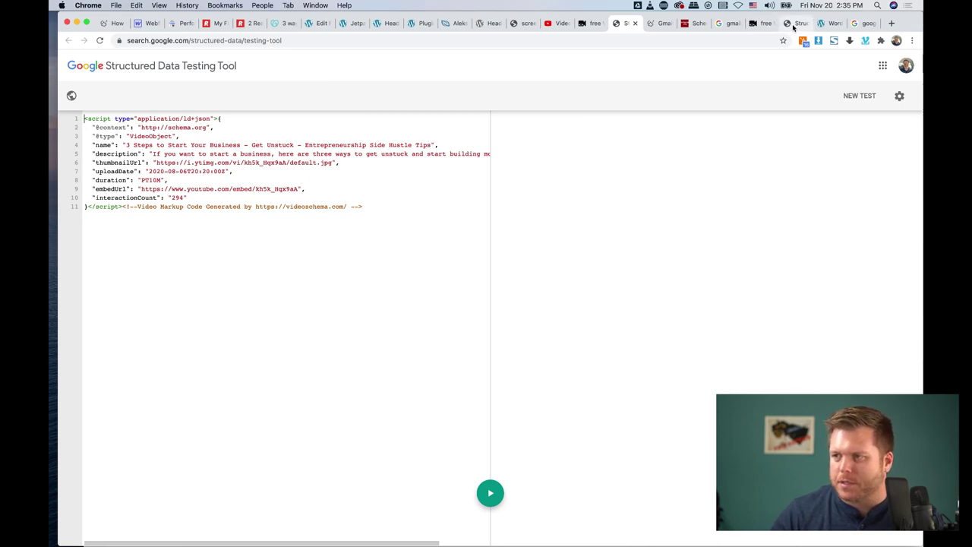
left_click(521, 23)
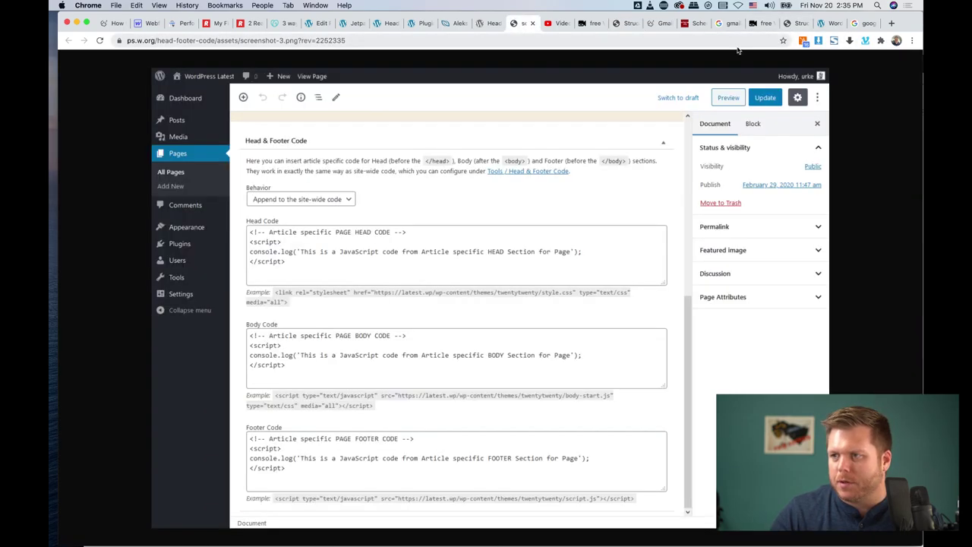
left_click(160, 5)
left_click(177, 17)
left_click(160, 6)
left_click(176, 27)
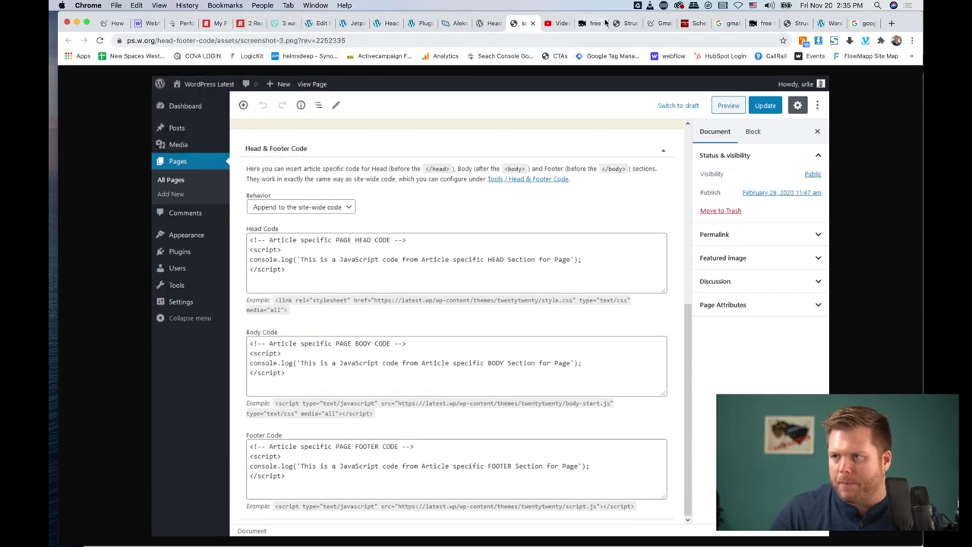
Step: Resend the JSON-LD to Google's testing tool and validate it with 0 errors and 0 warnings
left_click(591, 23)
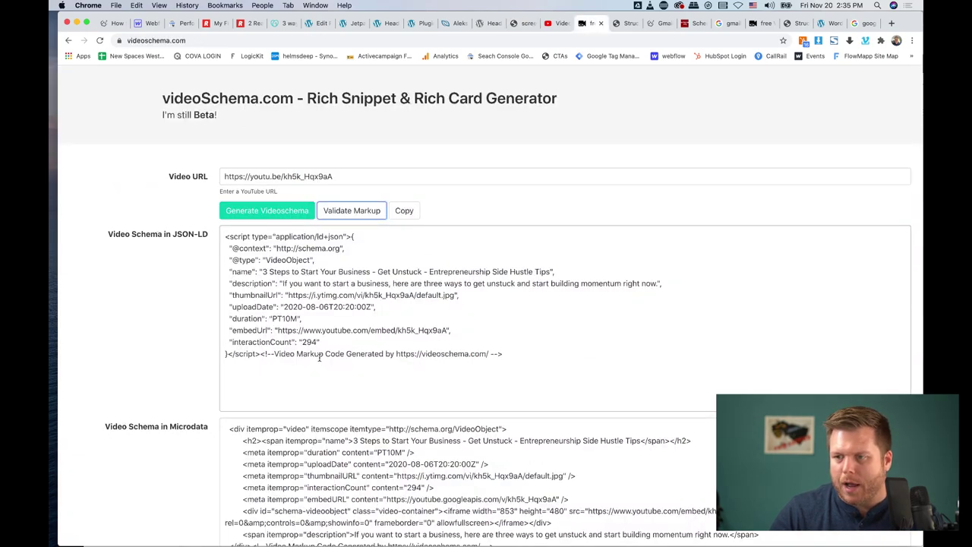
left_click(359, 217)
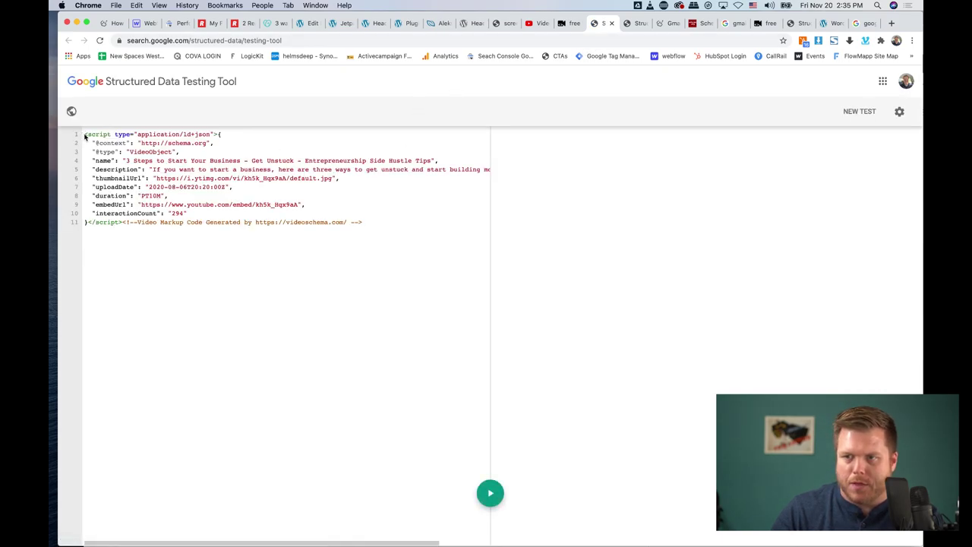
left_click_drag(85, 133, 420, 249)
left_click(419, 248)
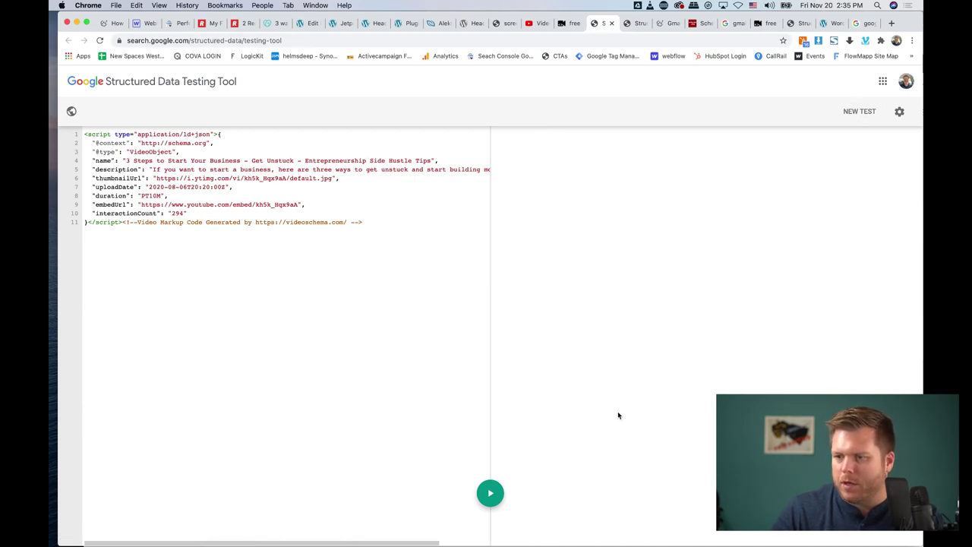
left_click(490, 493)
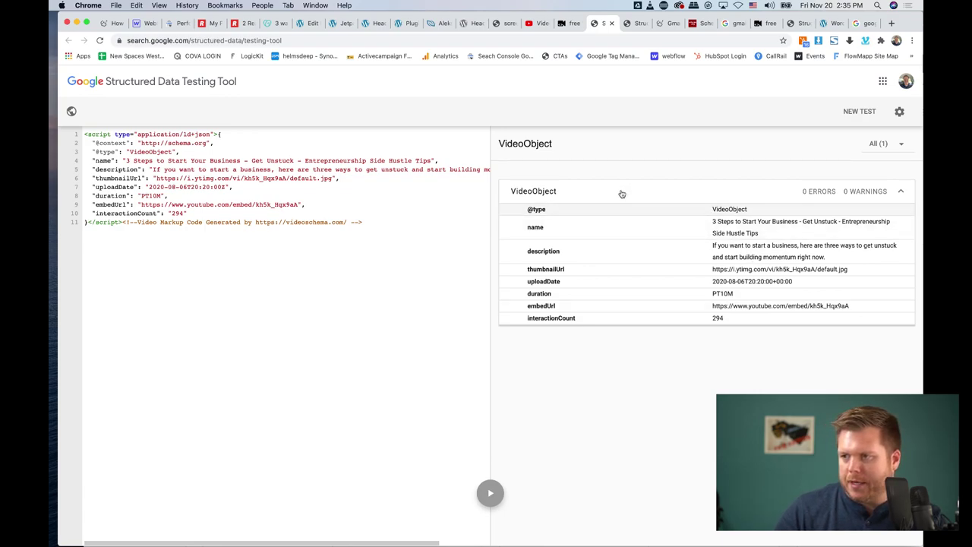
Step: Run a new test on the bravecarrot.com YouTube small-business marketing article
left_click(862, 111)
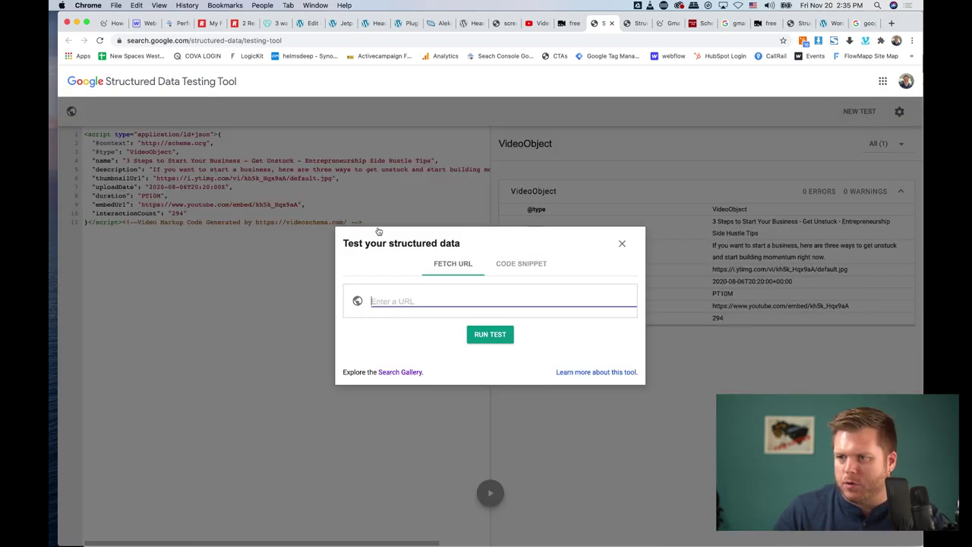
left_click(449, 298)
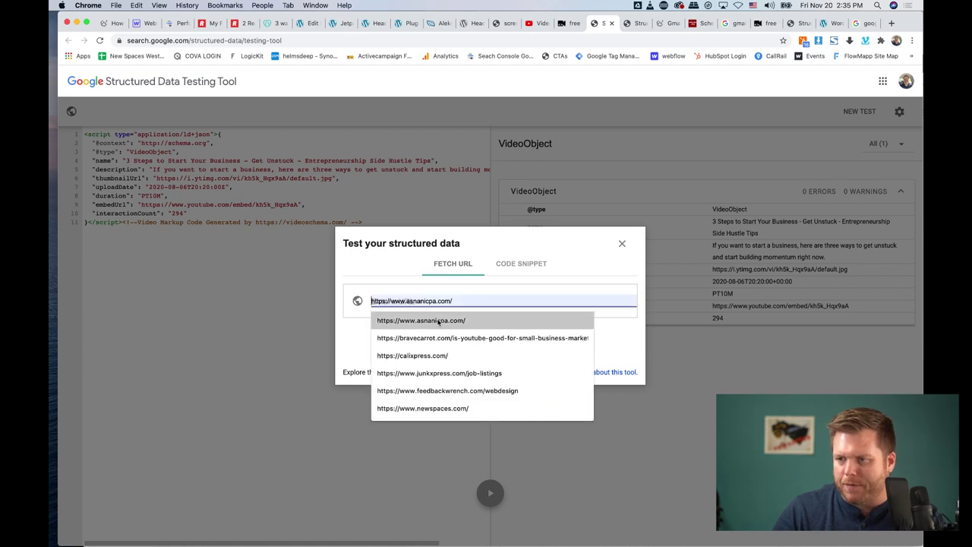
left_click(450, 339)
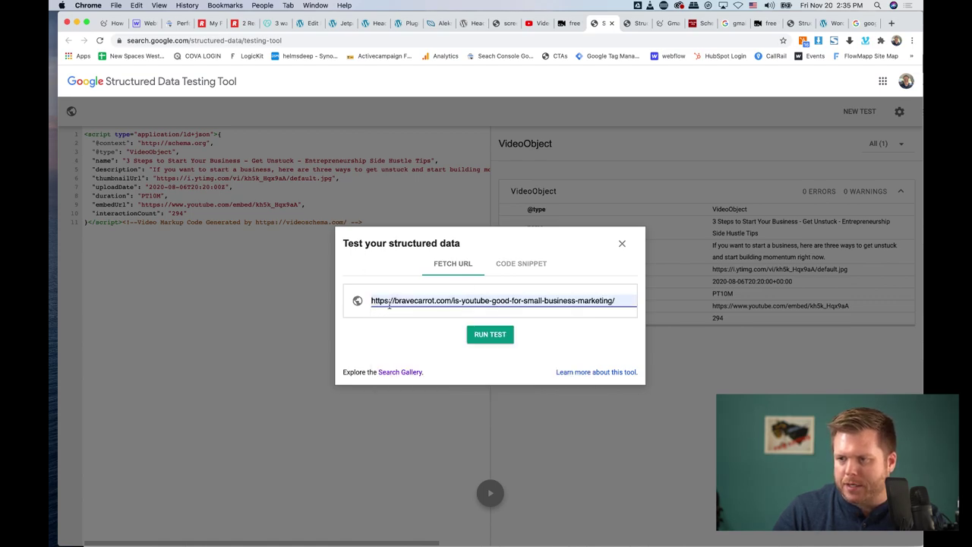
left_click(489, 334)
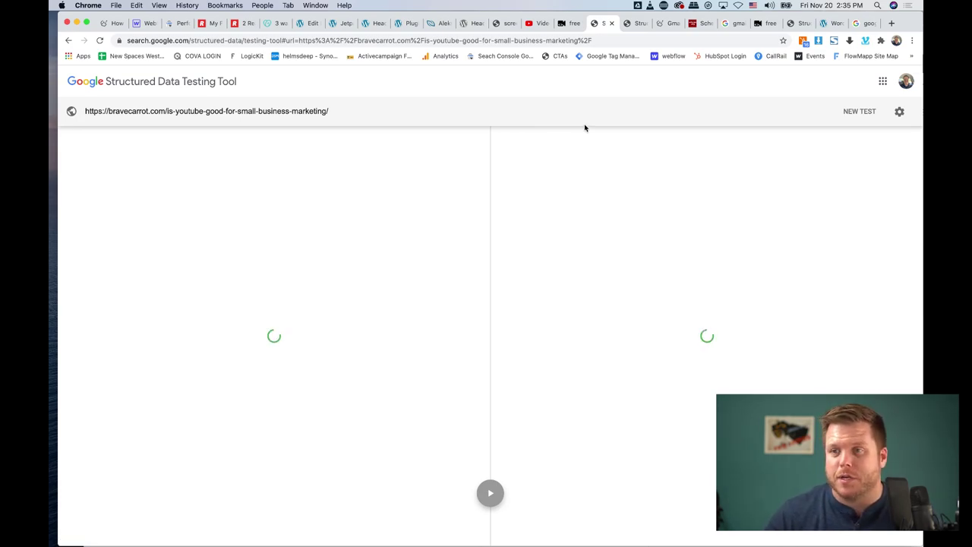
Step: Copy the JSON-LD video schema and add an empty line above Video Transcription in the post
left_click(562, 24)
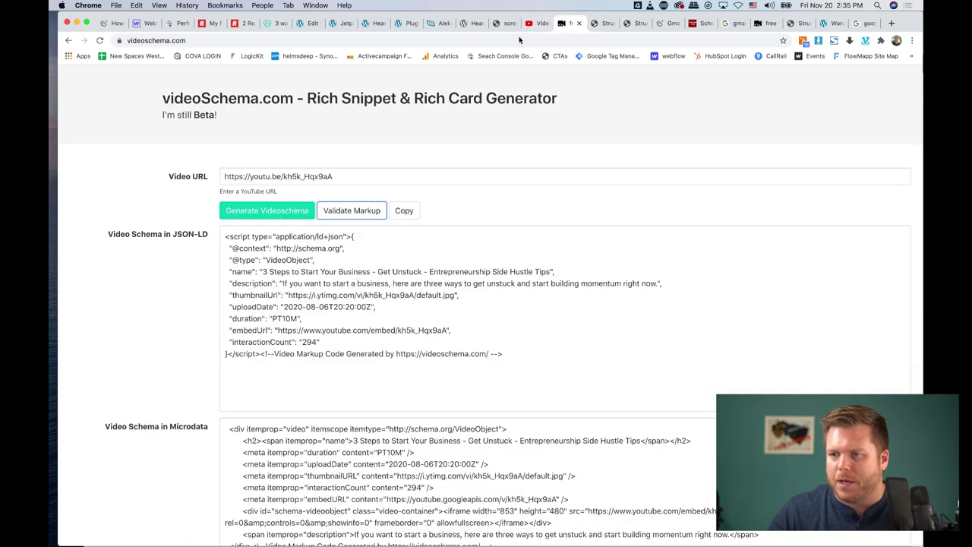
left_click(403, 210)
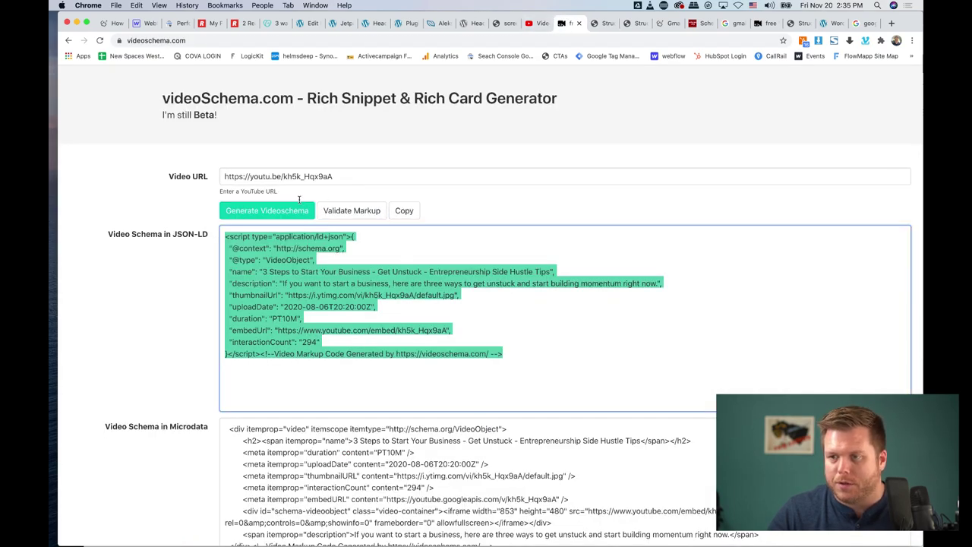
left_click(142, 23)
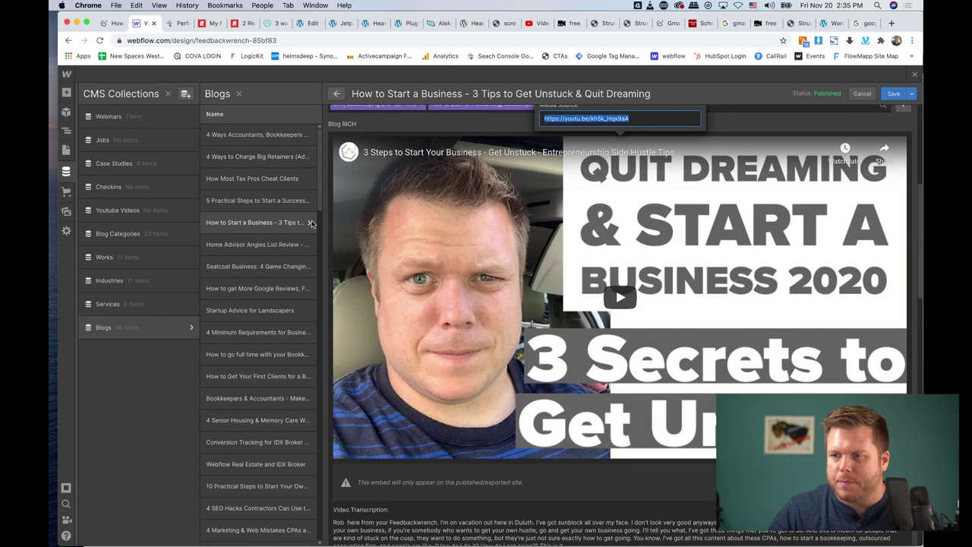
scroll(399, 319, "down", 5)
scroll(370, 356, "up", 2)
left_click(334, 408)
key("Return")
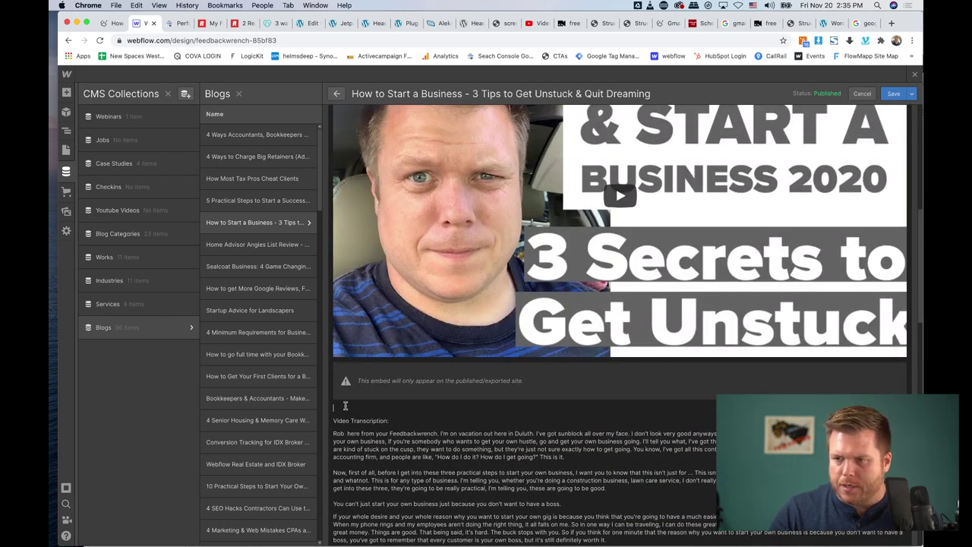
Step: Paste the schema into a new HTML embed, then discard it and leave the post item
left_click(344, 409)
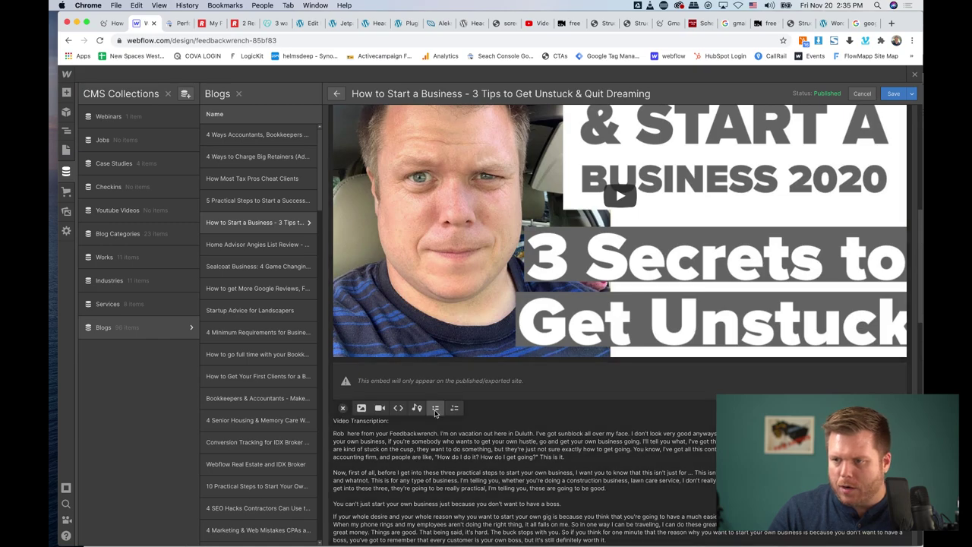
left_click(398, 408)
left_click(425, 274)
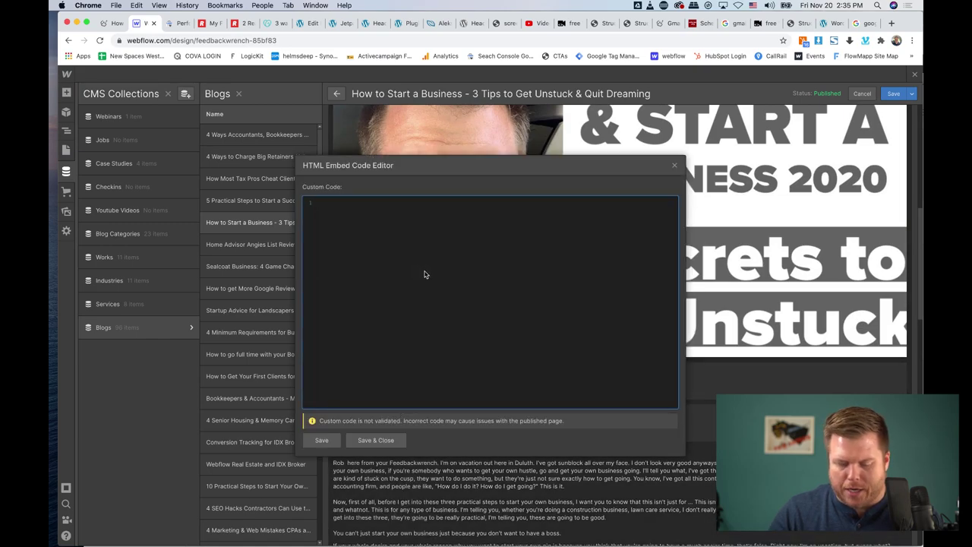
key("super+v")
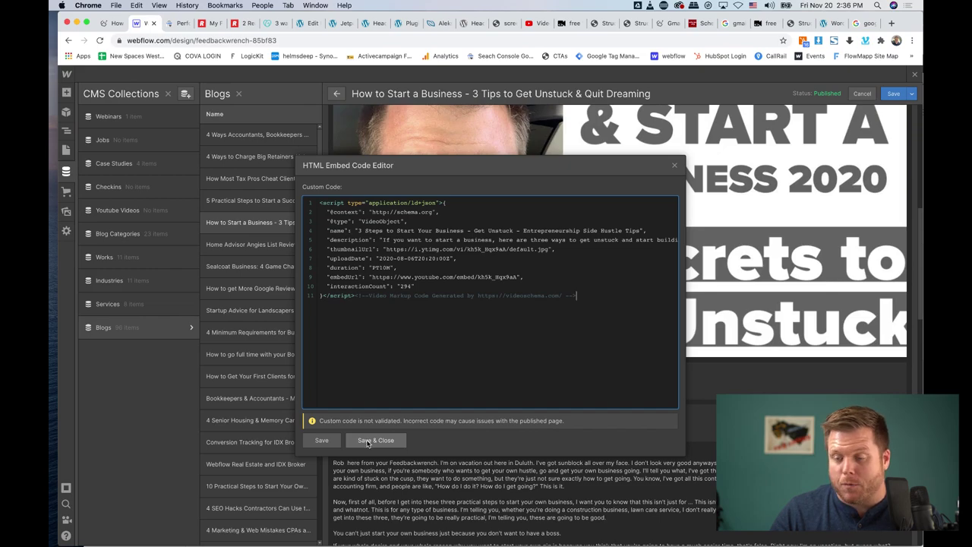
left_click(673, 166)
left_click(587, 334)
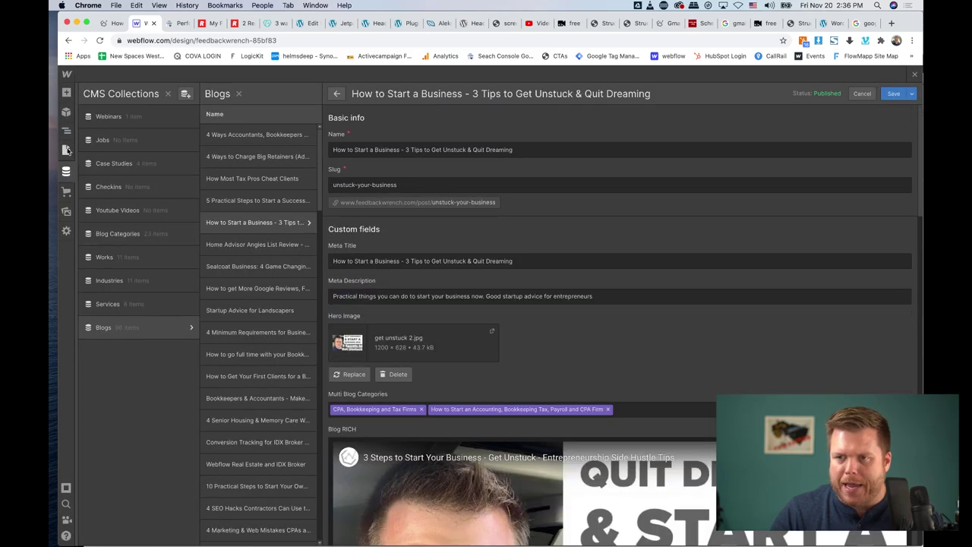
left_click(64, 151)
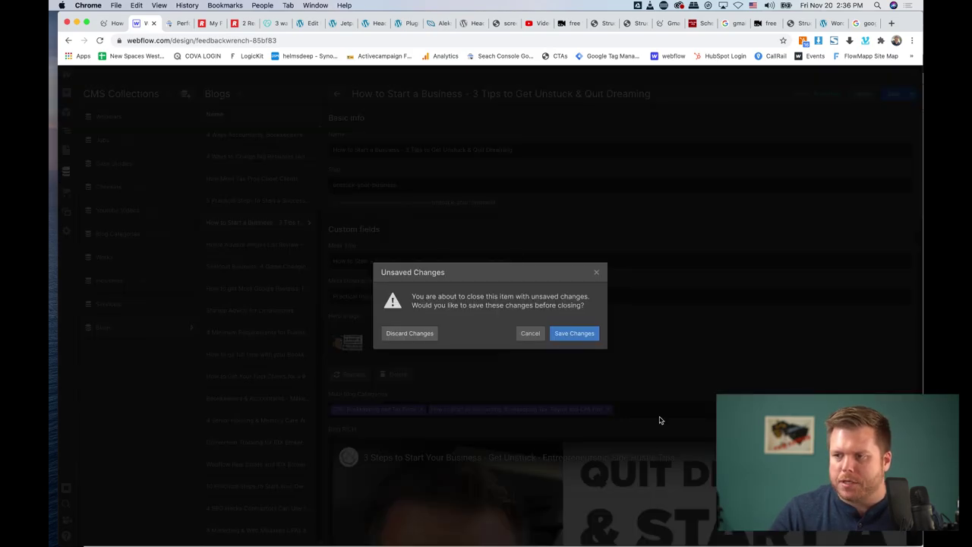
Step: Discard the post's changes, close Home Settings, and start a 'schema' search from the live post tab
left_click(402, 336)
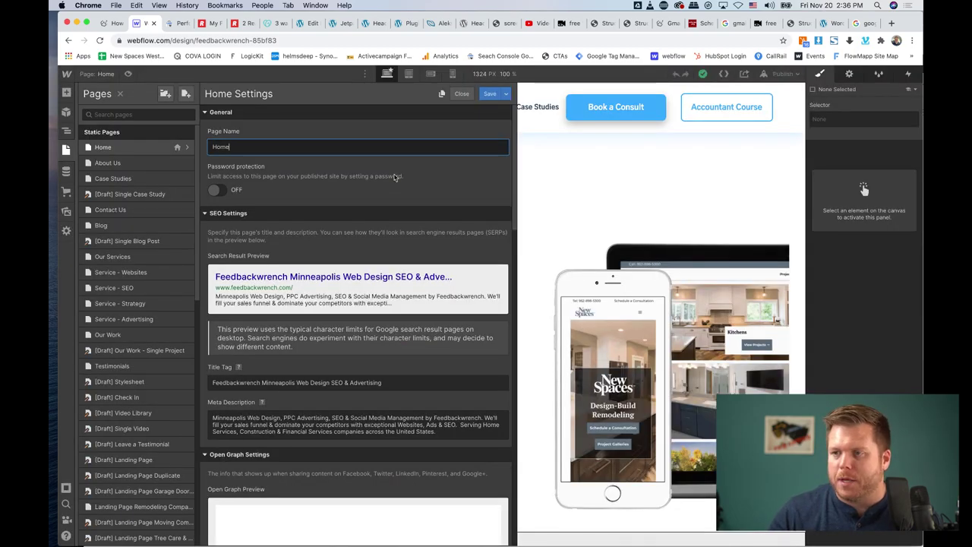
left_click(591, 180)
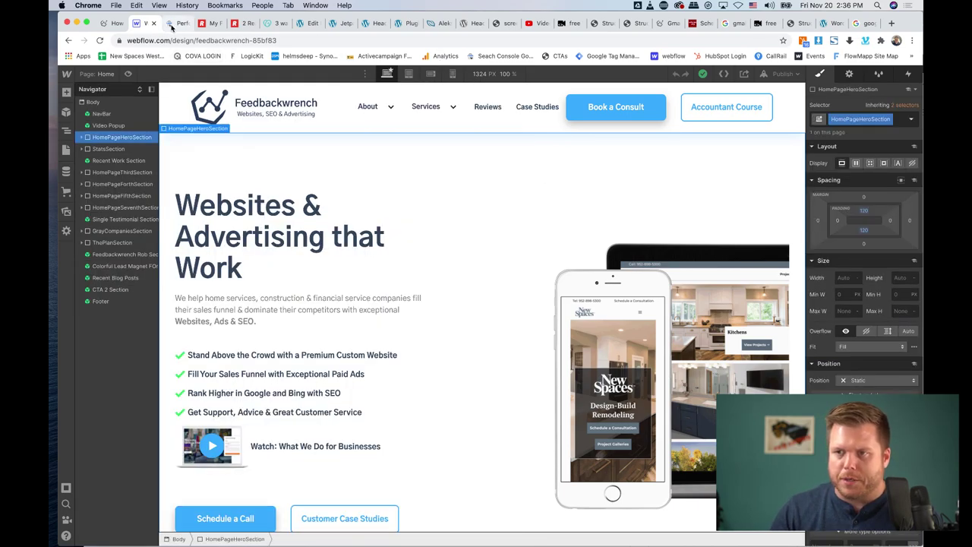
key("ctrl+shift+Tab")
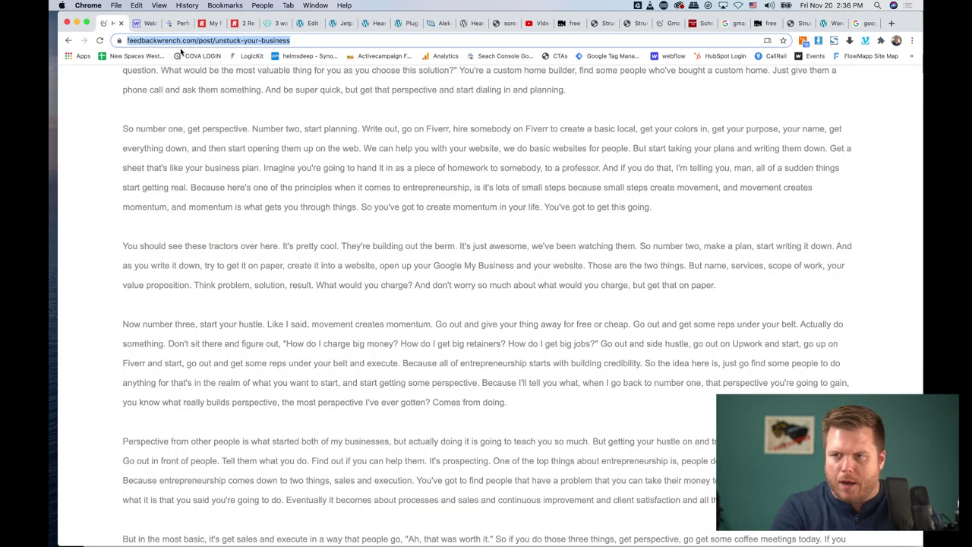
type("schema")
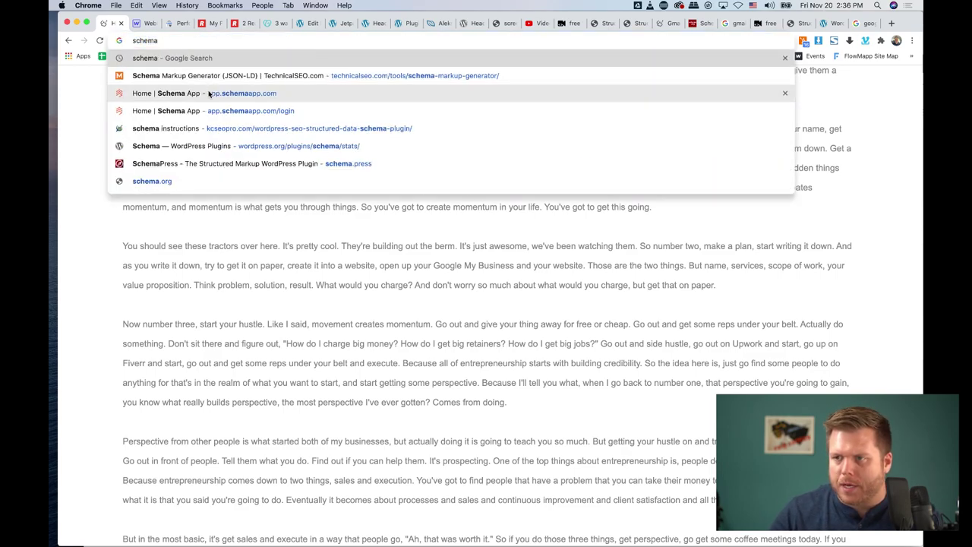
Step: Open TechnicalSEO's Schema Markup Generator and choose Local Business as the schema type
left_click(287, 77)
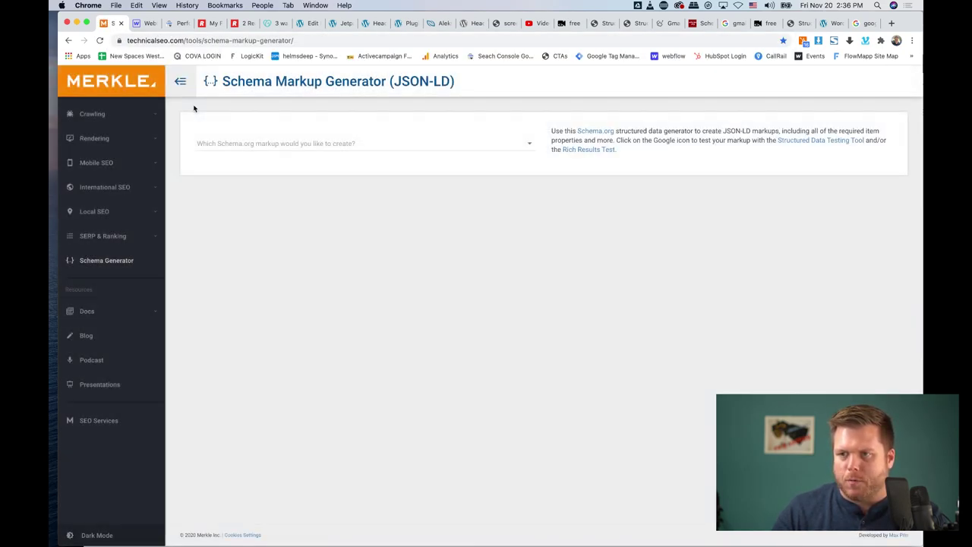
left_click(292, 143)
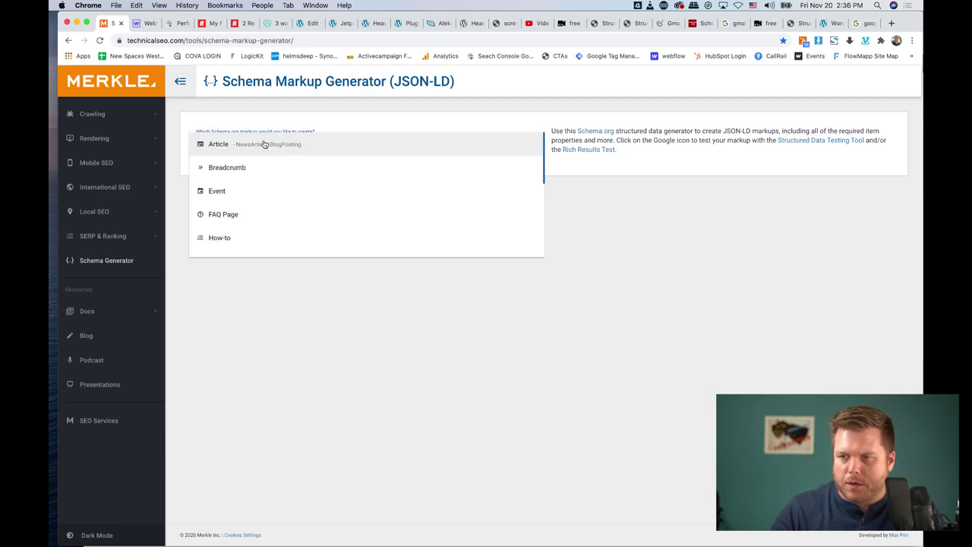
scroll(268, 188, "down", 3)
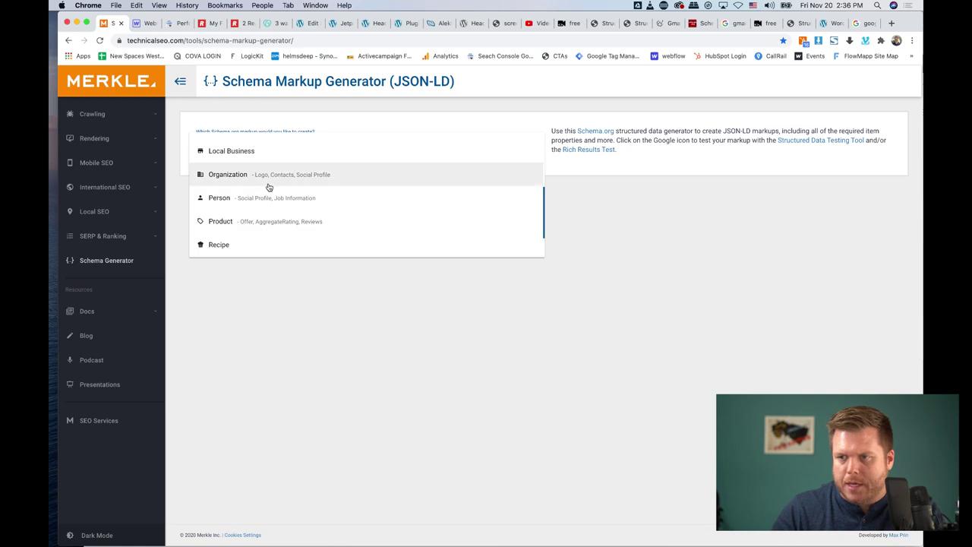
scroll(254, 183, "up", 1)
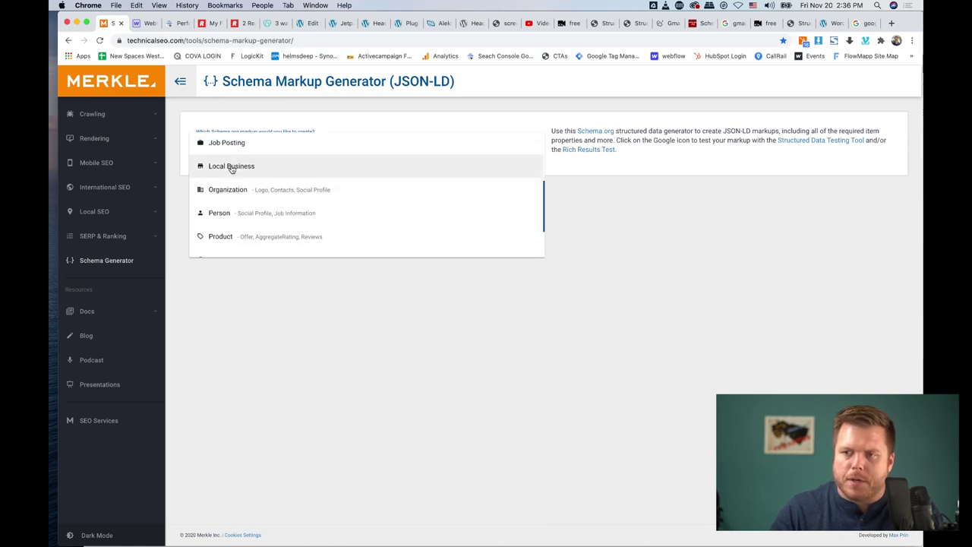
left_click(231, 167)
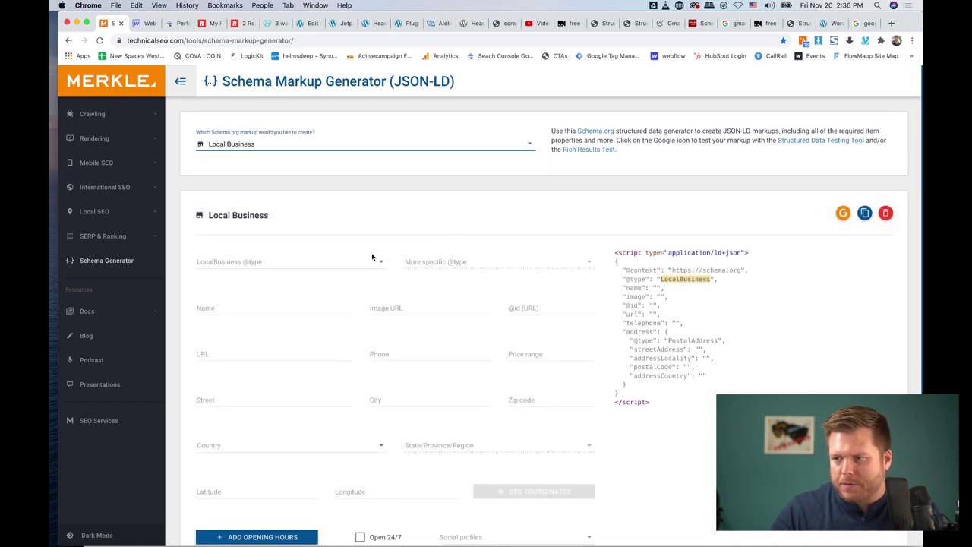
left_click_drag(616, 252, 714, 413)
left_click(714, 429)
Step: Switch to Organization and add Facebook, Twitter, Instagram, YouTube and LinkedIn social profiles
left_click(295, 138)
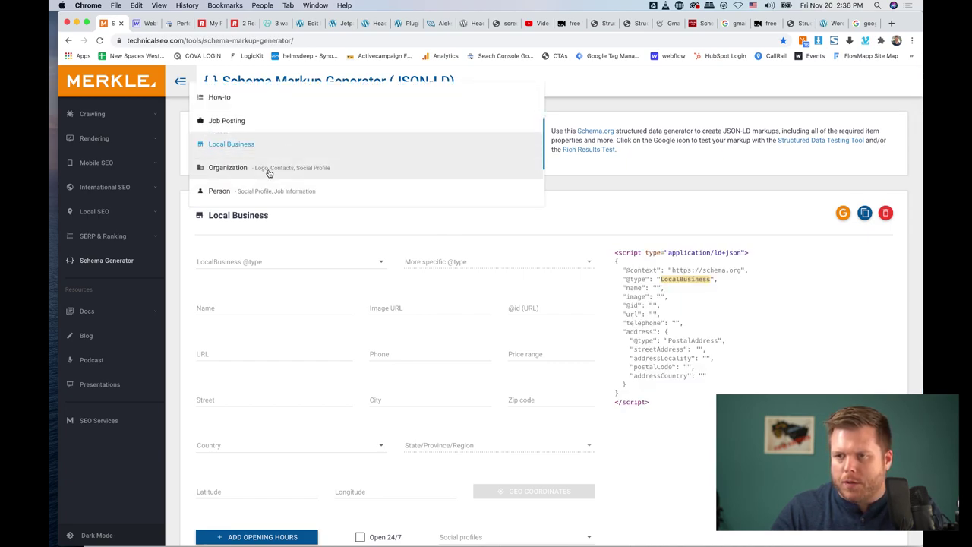
left_click(266, 168)
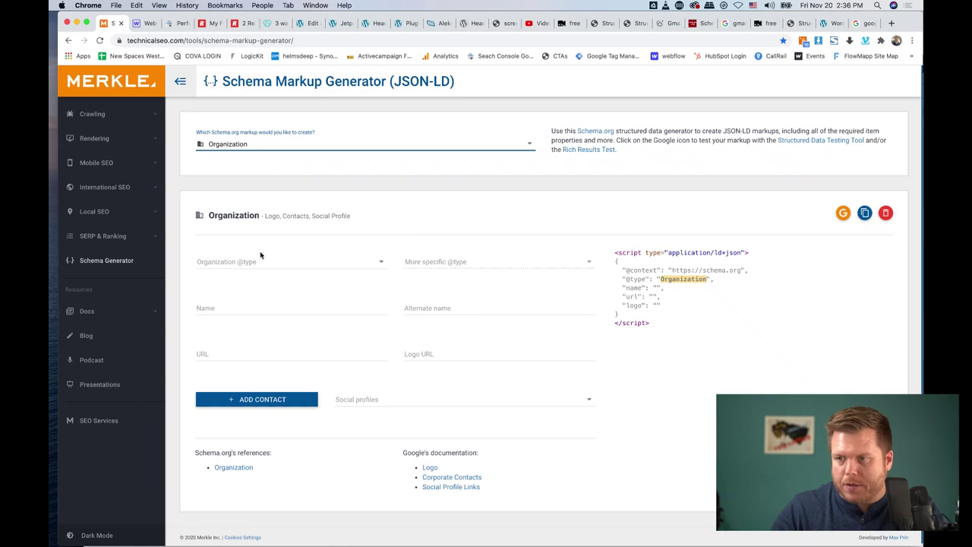
left_click(377, 399)
left_click(338, 397)
left_click(338, 420)
left_click(340, 443)
left_click(343, 467)
left_click(343, 492)
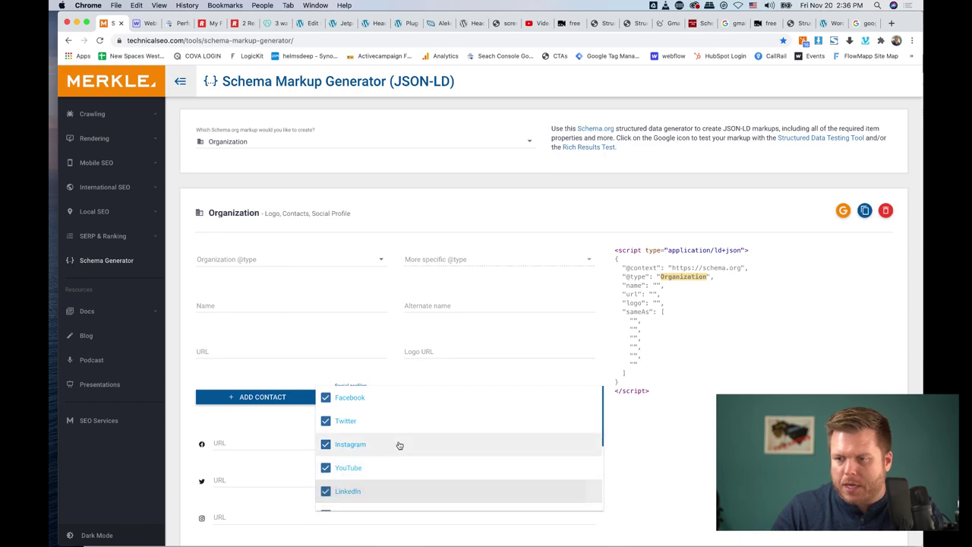
scroll(397, 444, "down", 3)
scroll(399, 445, "up", 3)
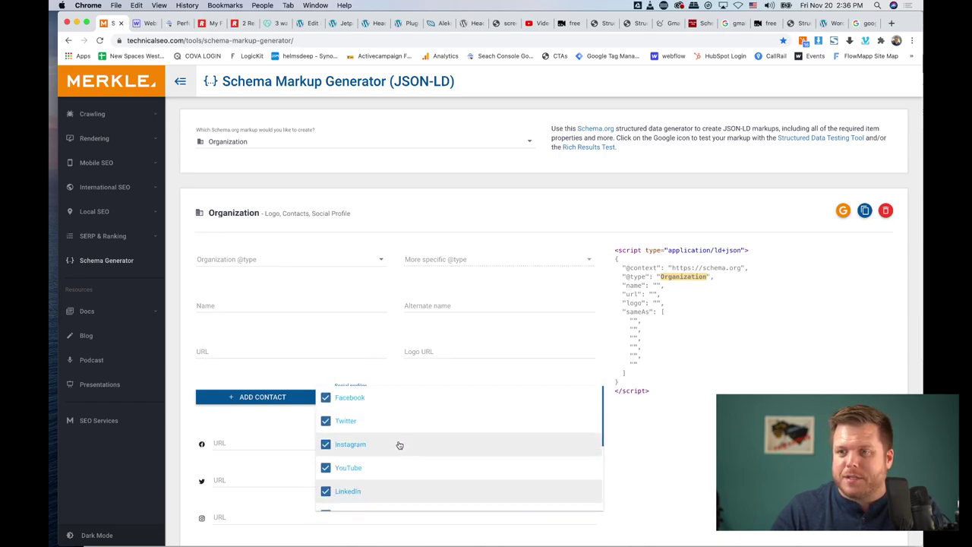
Step: Review the LocalBusiness JSON-LD in Webflow's Home settings, then go to the Rev tab's address bar
left_click(146, 23)
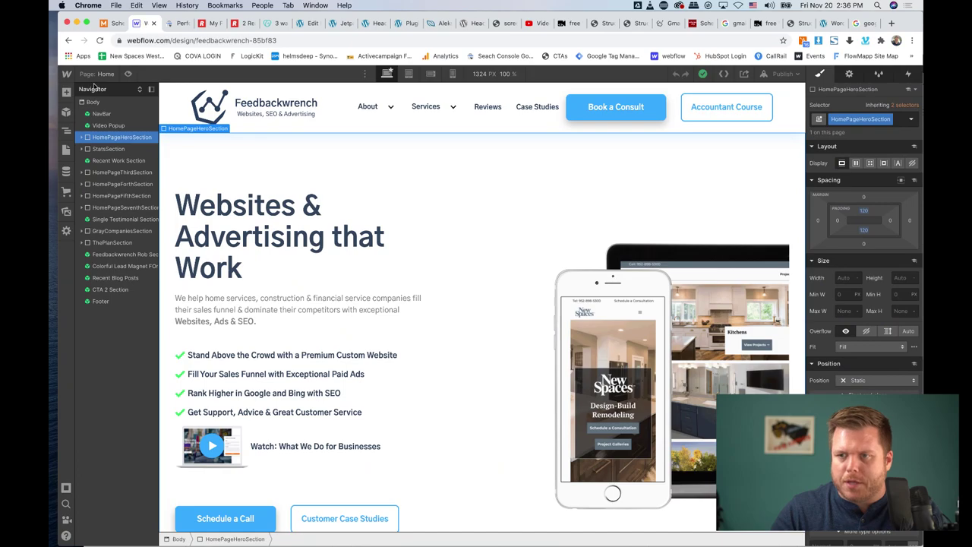
left_click(66, 149)
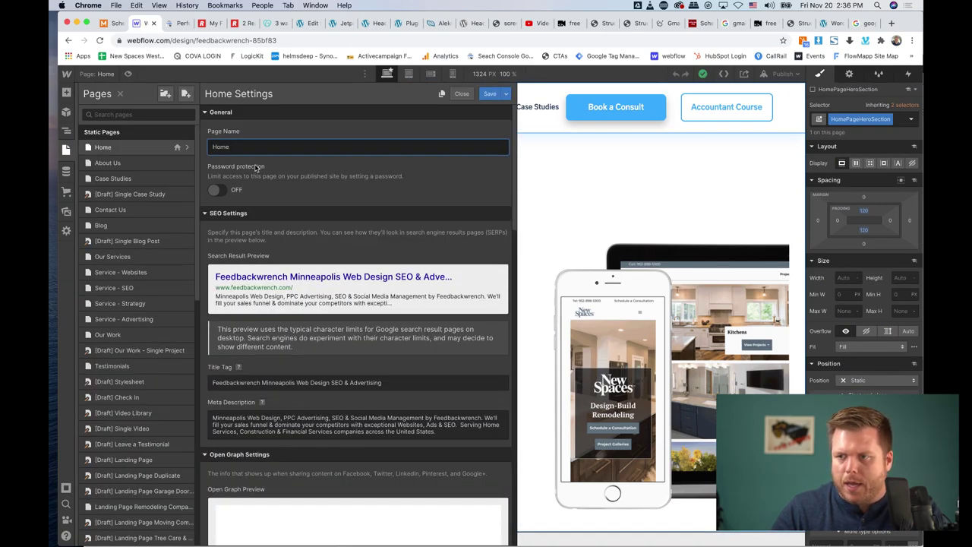
scroll(365, 240, "down", 15)
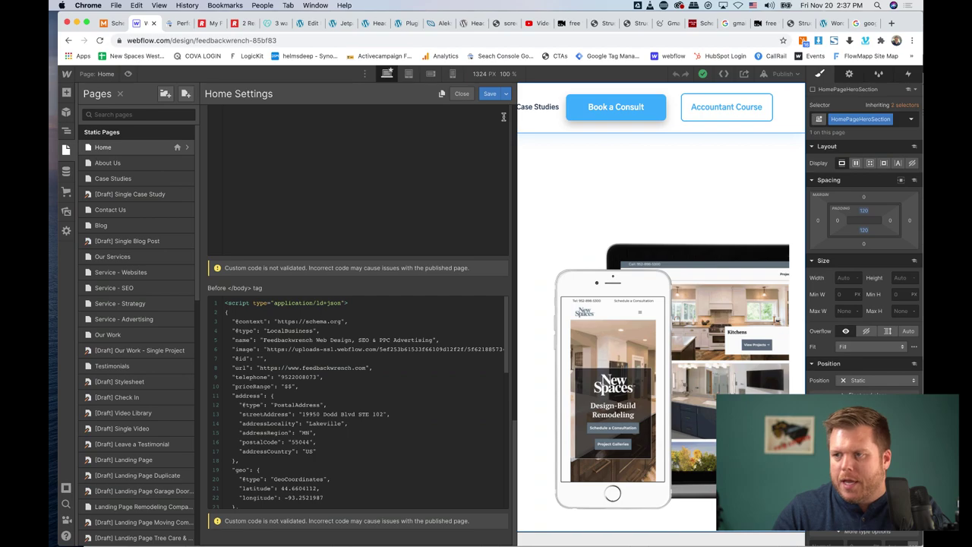
left_click(581, 193)
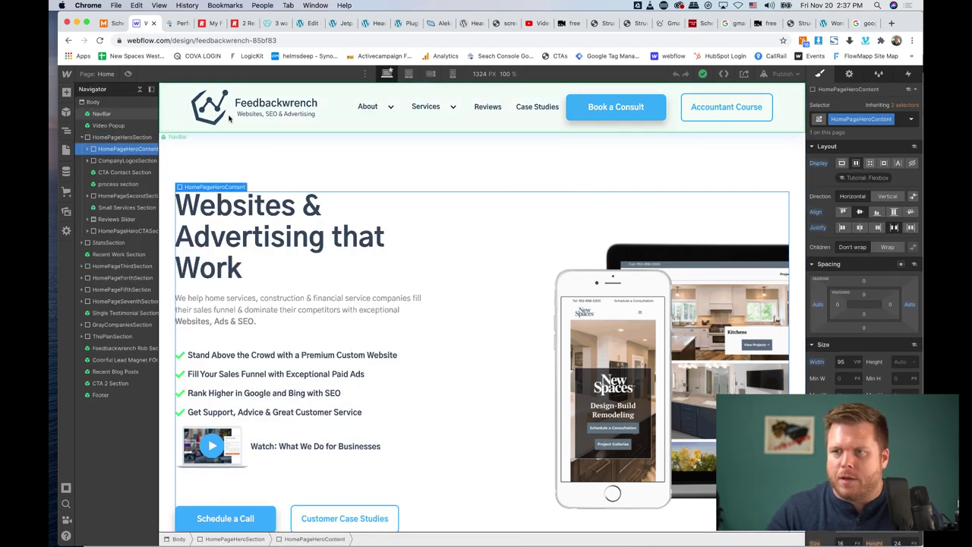
left_click(207, 22)
left_click(209, 42)
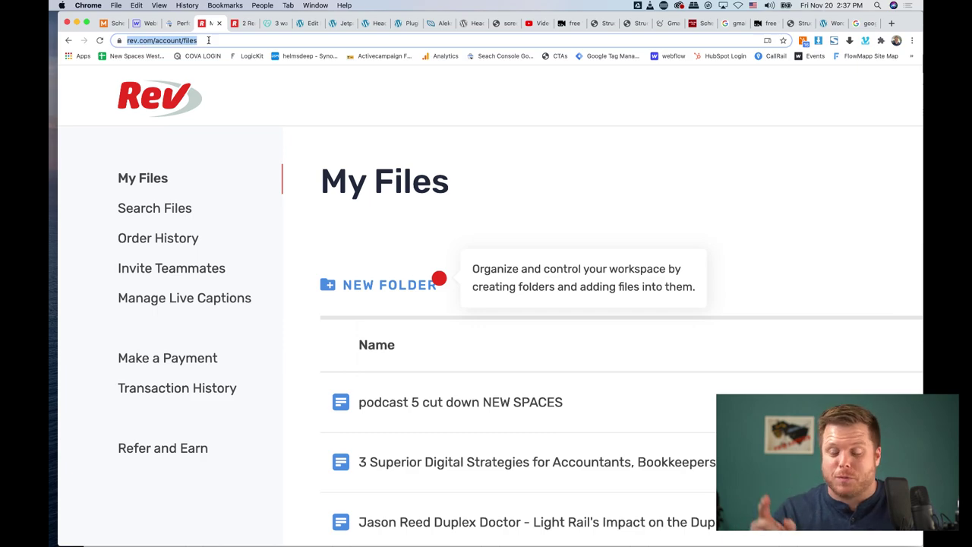
Step: Load google.com and search for 'feedbackwrench'
type("googl")
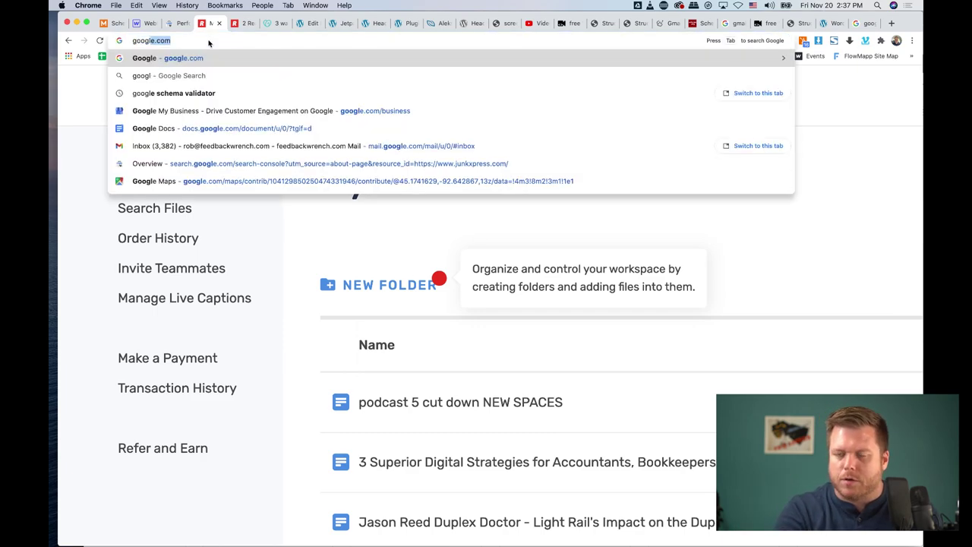
key("Return")
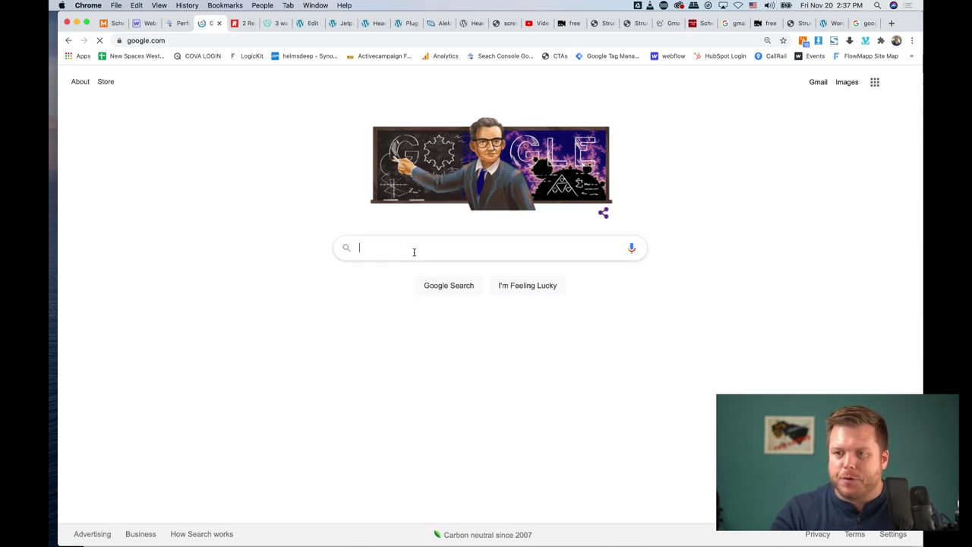
type("feedbackwrench")
key("Return")
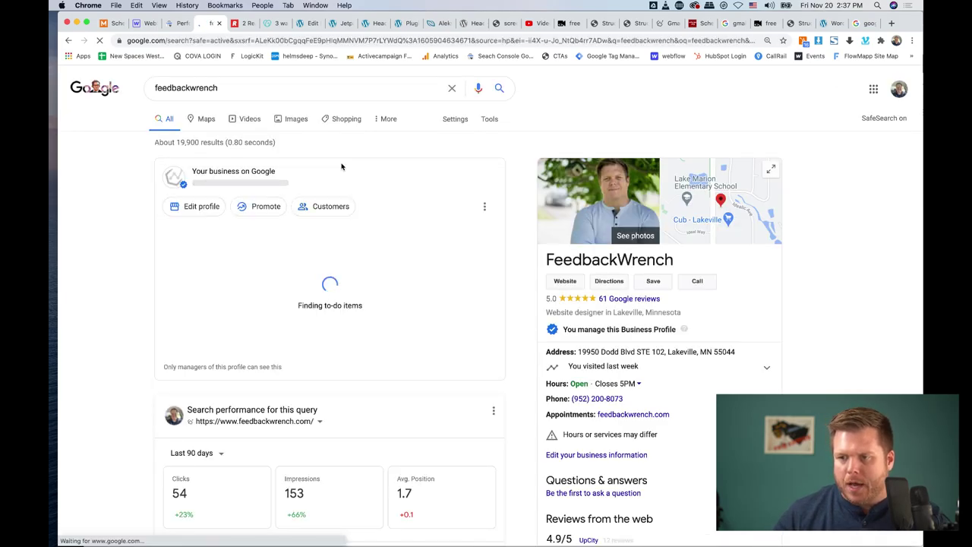
Step: Scroll the feedbackwrench results to the Videos and Profiles sections
scroll(341, 166, "down", 10)
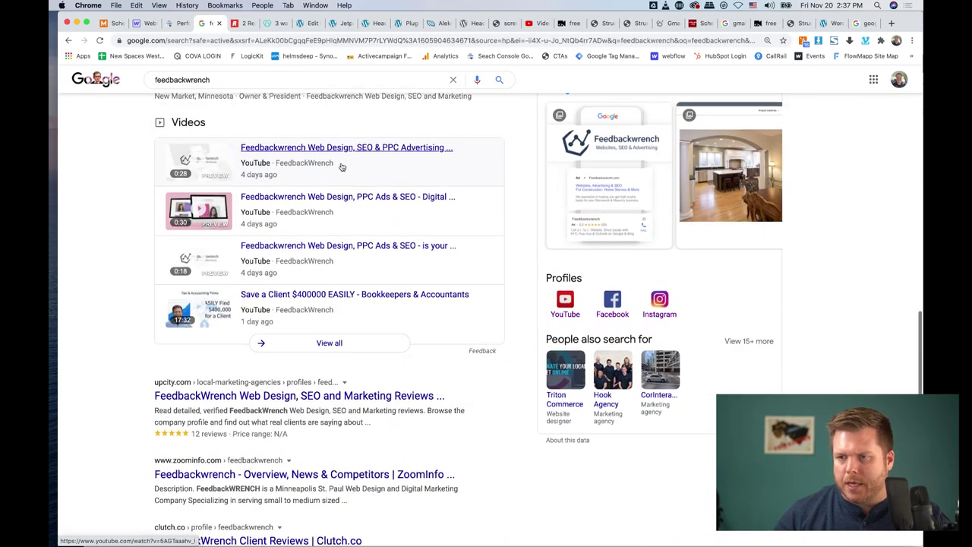
scroll(342, 167, "down", 1)
scroll(135, 332, "up", 3)
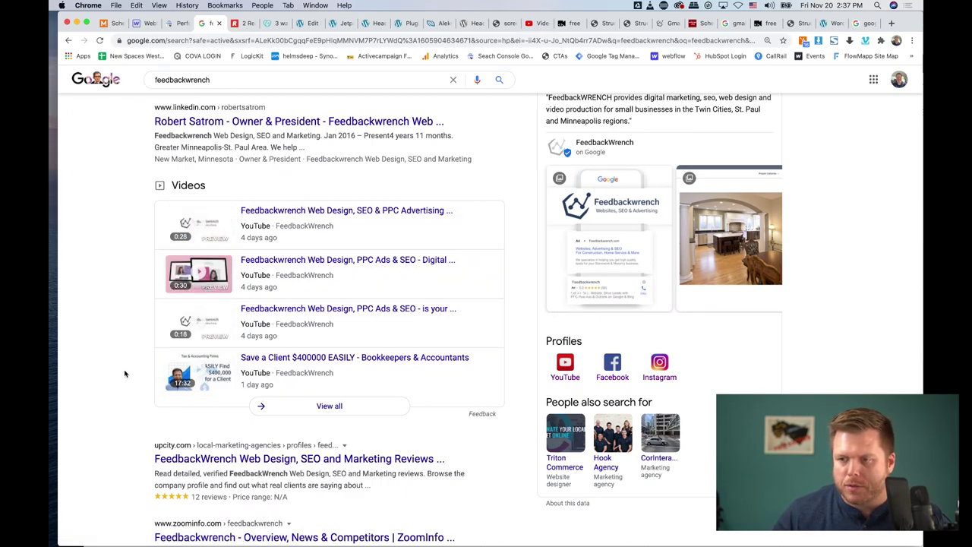
scroll(125, 373, "down", 5)
scroll(125, 373, "up", 15)
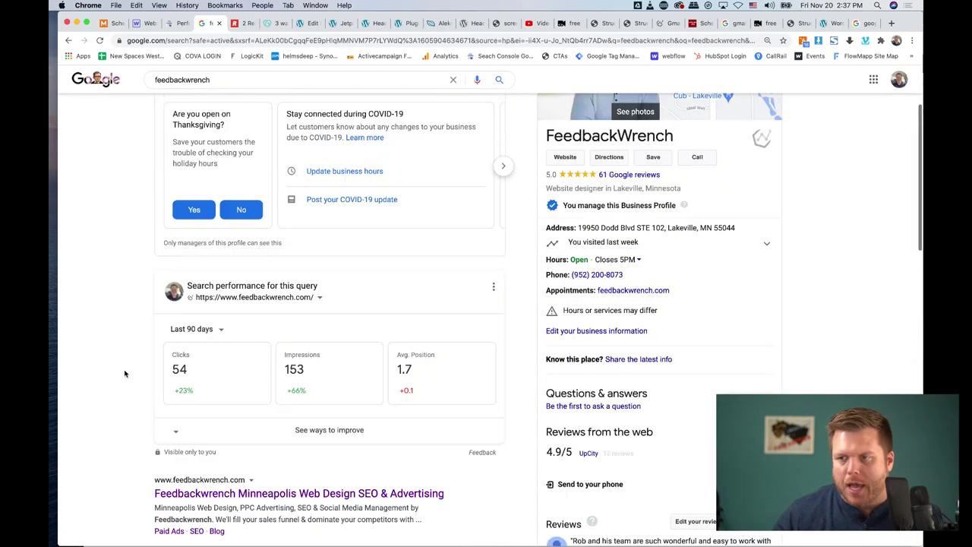
scroll(125, 372, "up", 3)
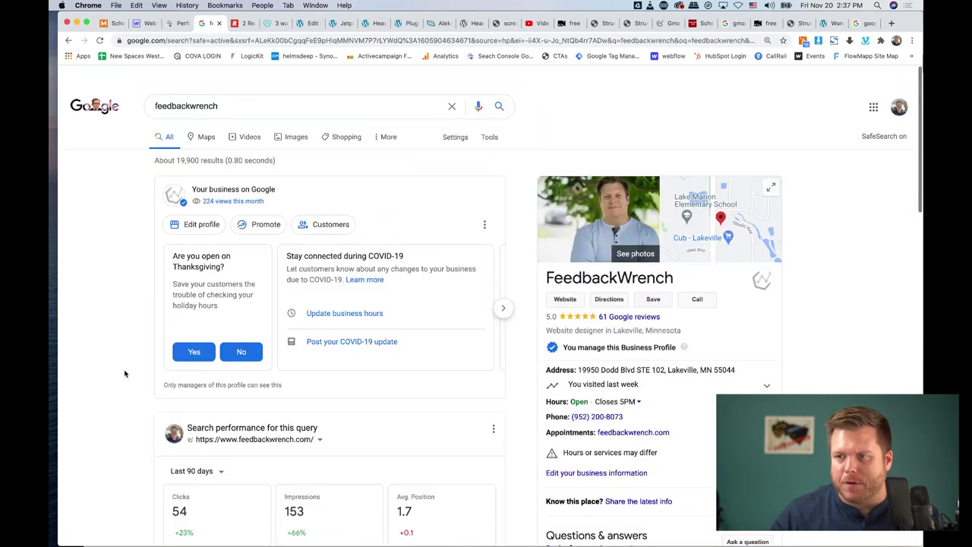
scroll(124, 364, "down", 1)
scroll(134, 251, "down", 10)
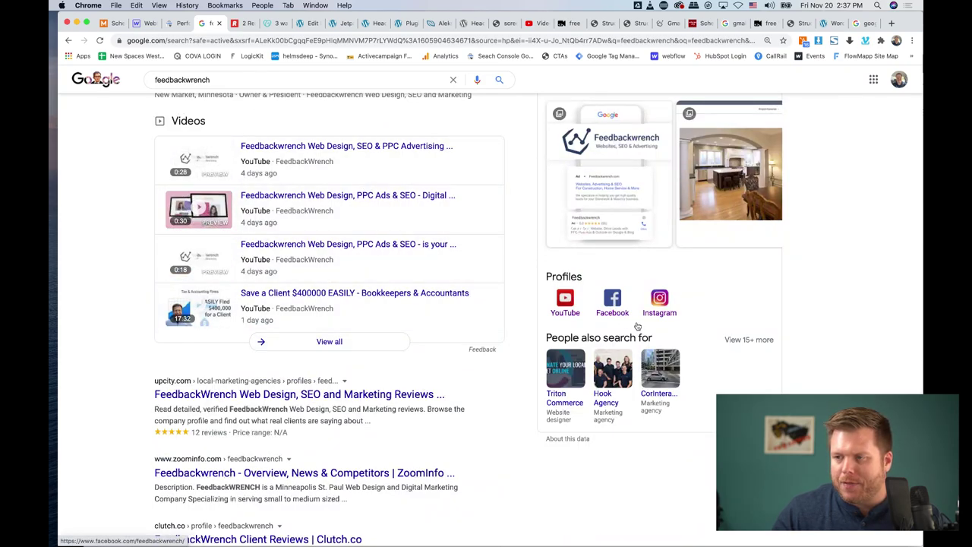
scroll(654, 311, "up", 5)
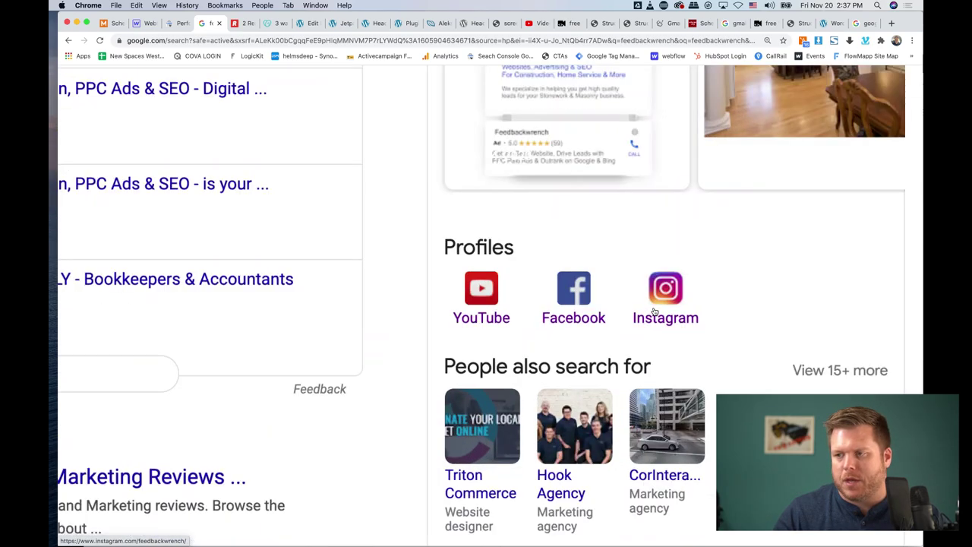
scroll(654, 311, "up", 3)
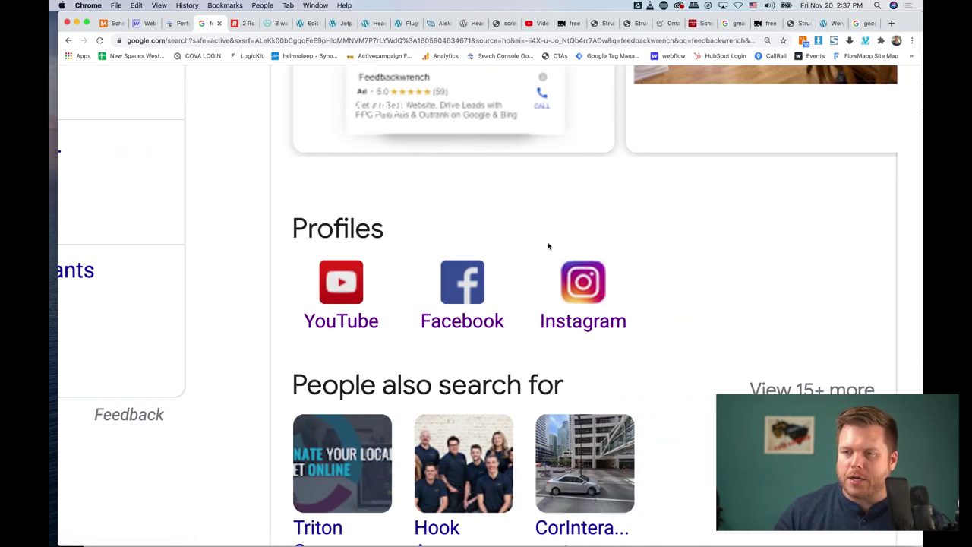
Step: Highlight Profiles with its YouTube, Facebook and Instagram links, then reset zoom and return to the top
left_click_drag(281, 220, 535, 250)
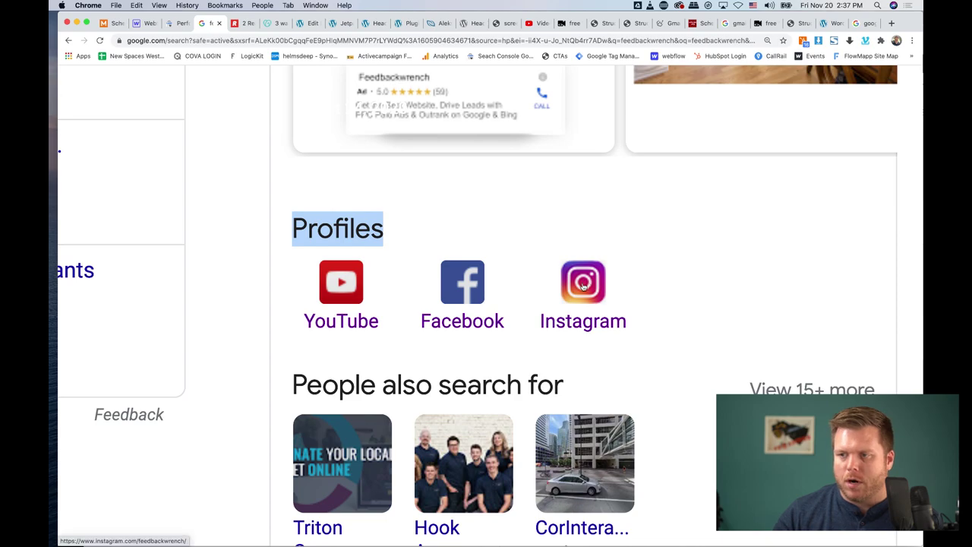
left_click(317, 232)
left_click_drag(298, 222, 692, 304)
left_click(692, 304)
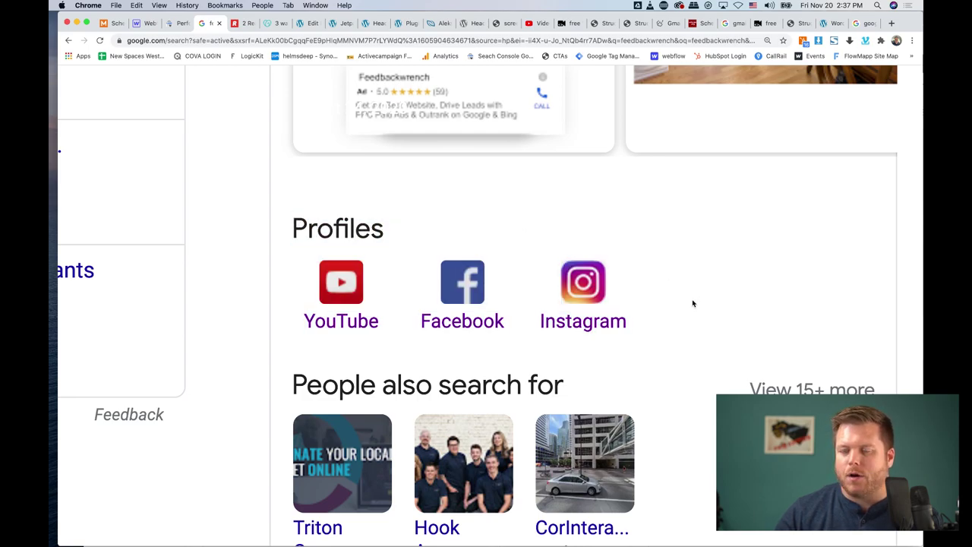
key("super+0")
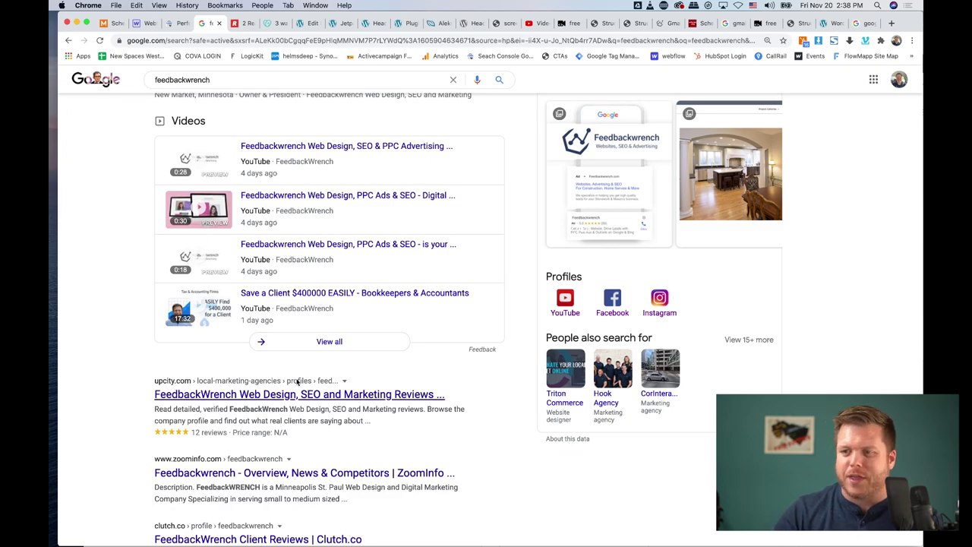
scroll(519, 443, "up", 10)
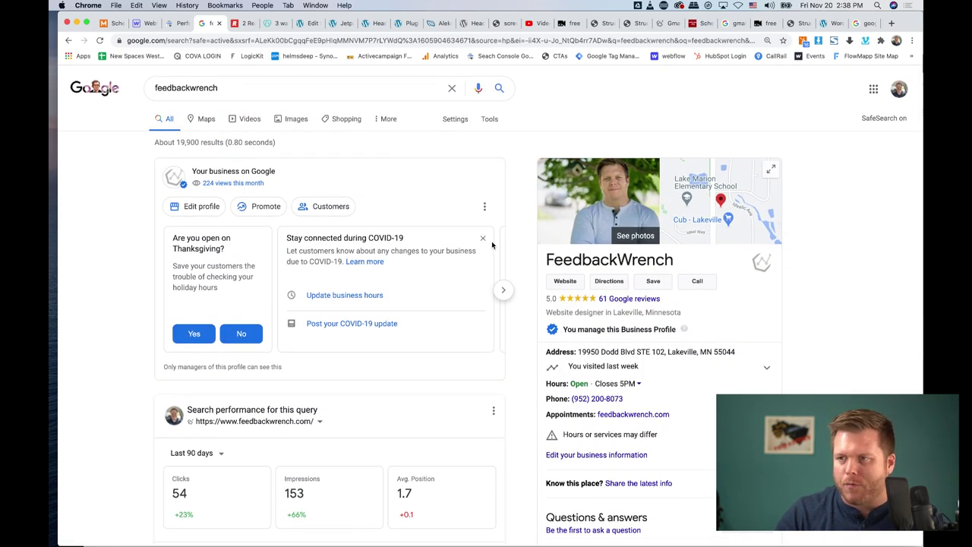
Step: Glance over the Webflow homepage design, then bring up the WordPress Head, Body and Footer Code editor
left_click(144, 25)
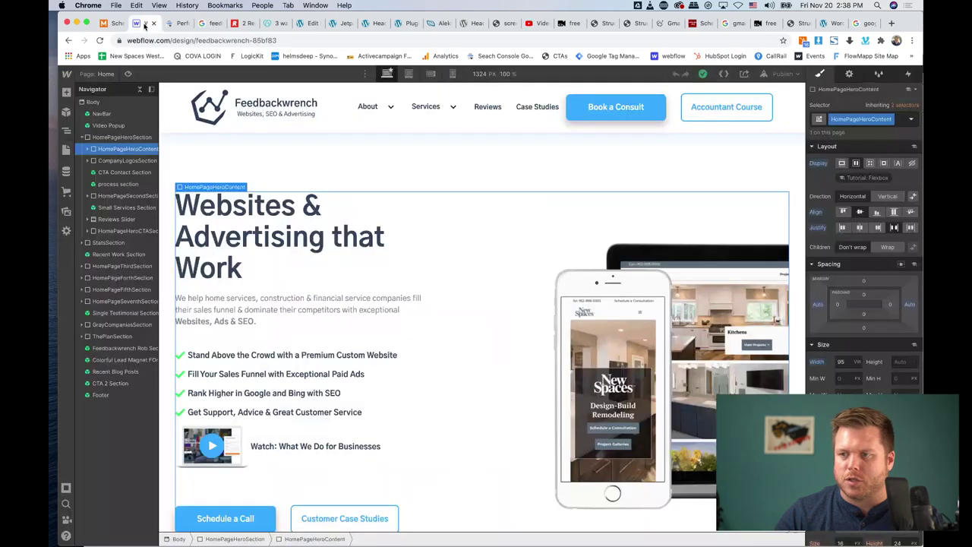
scroll(331, 487, "down", 5)
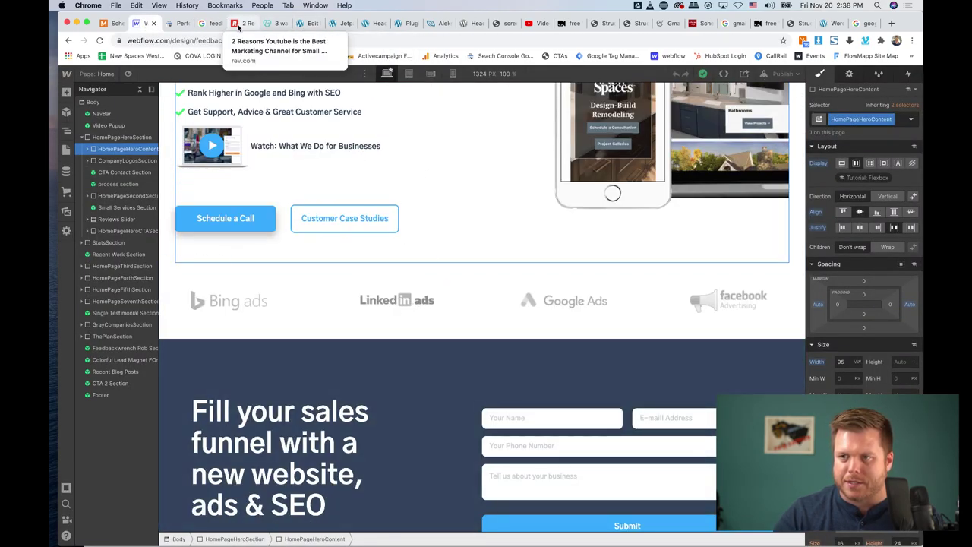
left_click(501, 23)
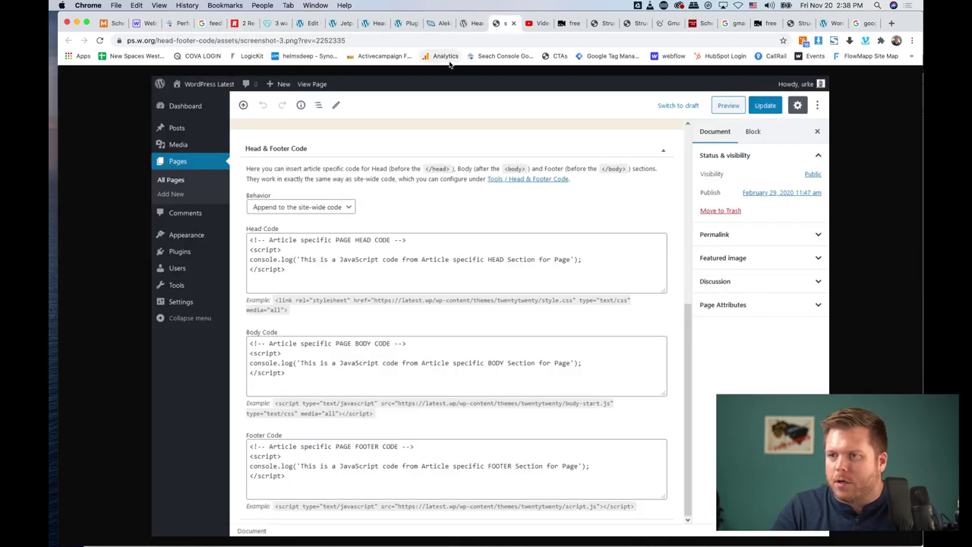
Step: Open the feedbackwrench.com property in Search Console and start adding a new property
left_click(504, 59)
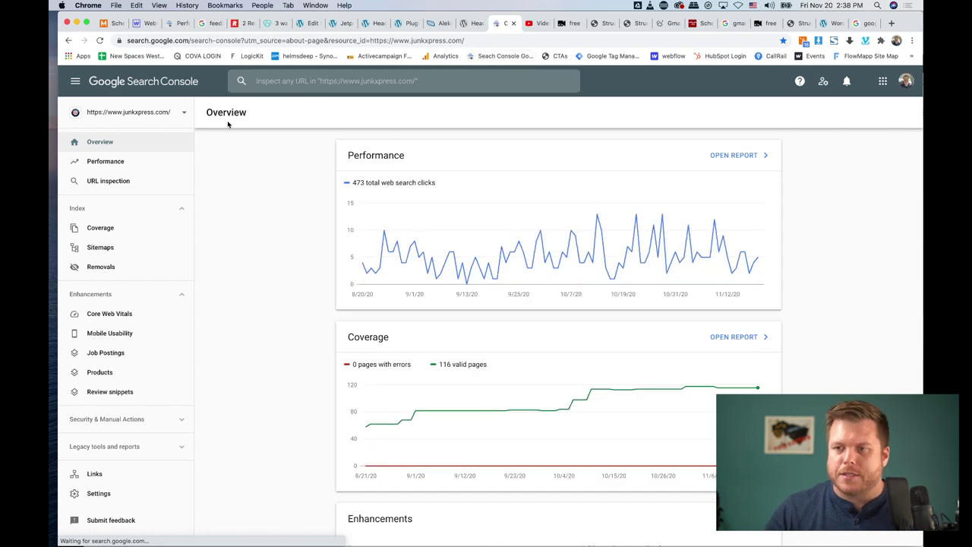
left_click(165, 114)
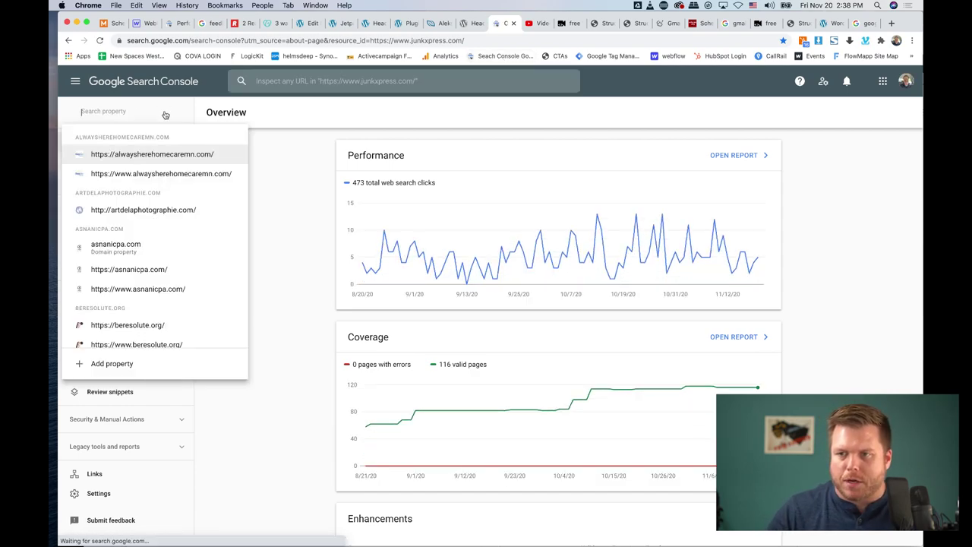
type("feedbac")
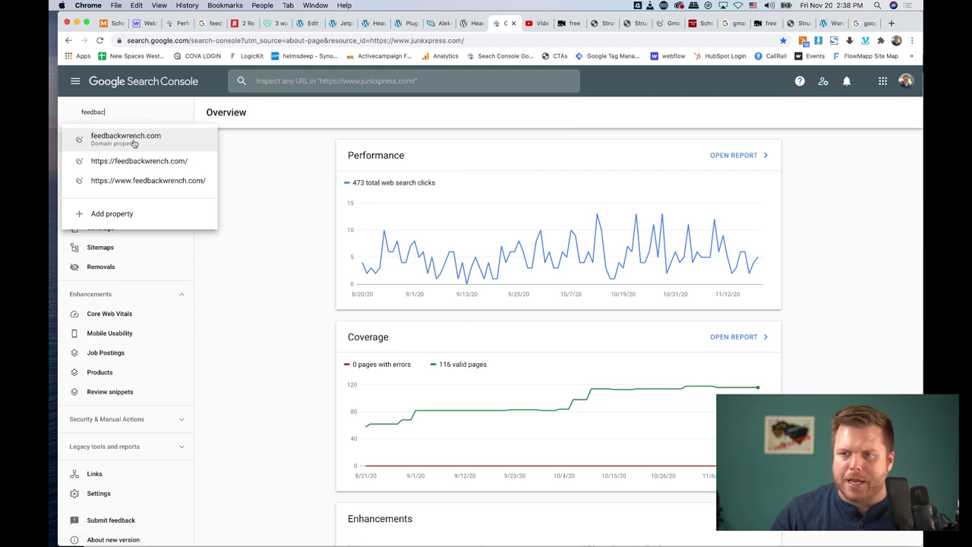
left_click(134, 136)
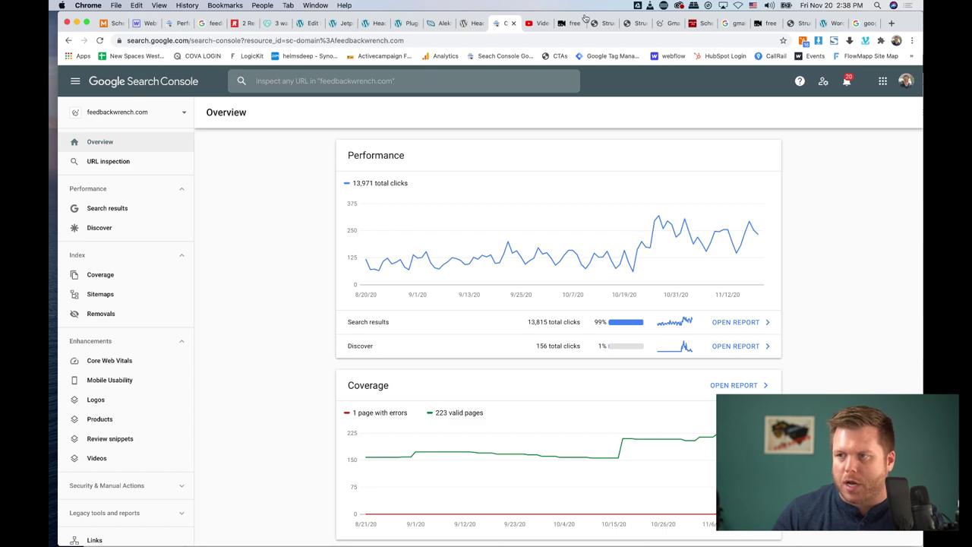
left_click(123, 115)
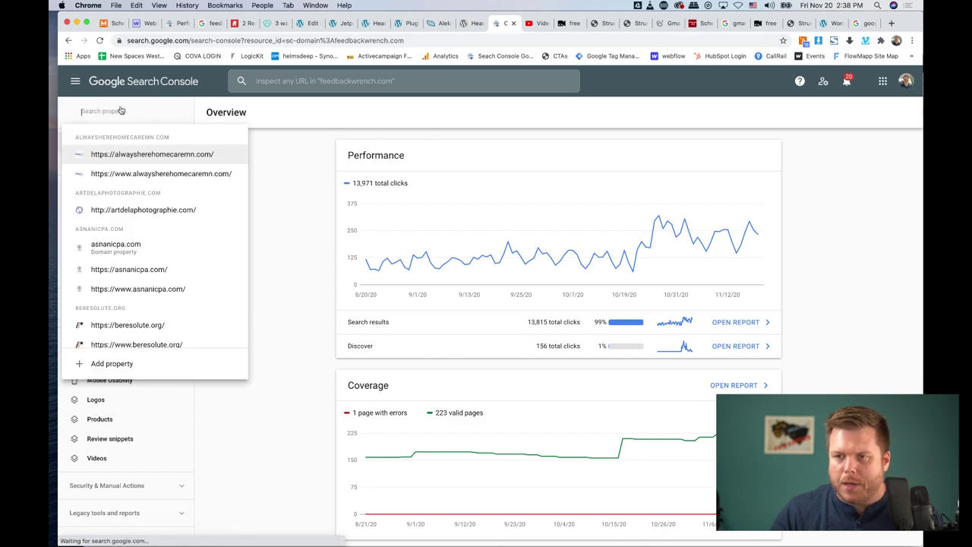
left_click(119, 366)
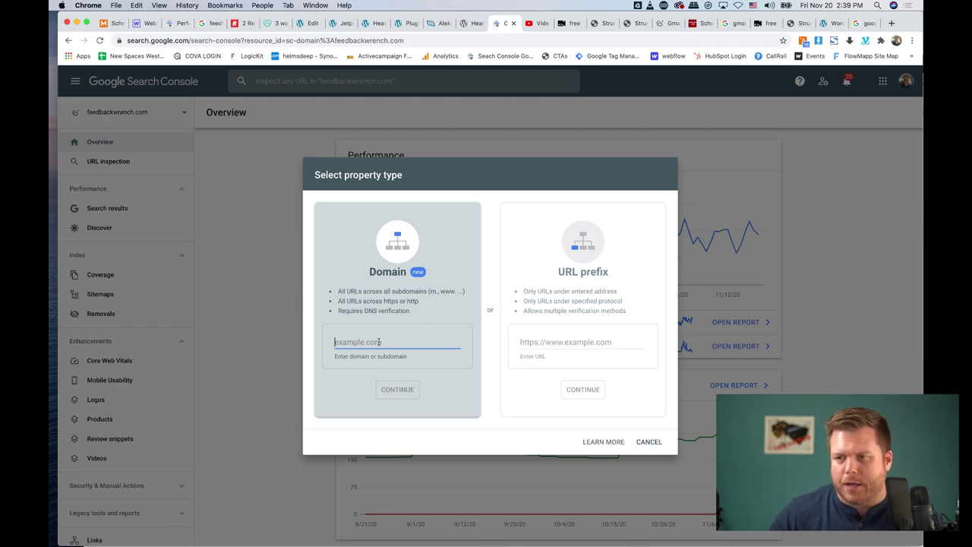
Step: Pick the URL prefix property type and look up feedbackwrench.com's full web address
left_click(558, 343)
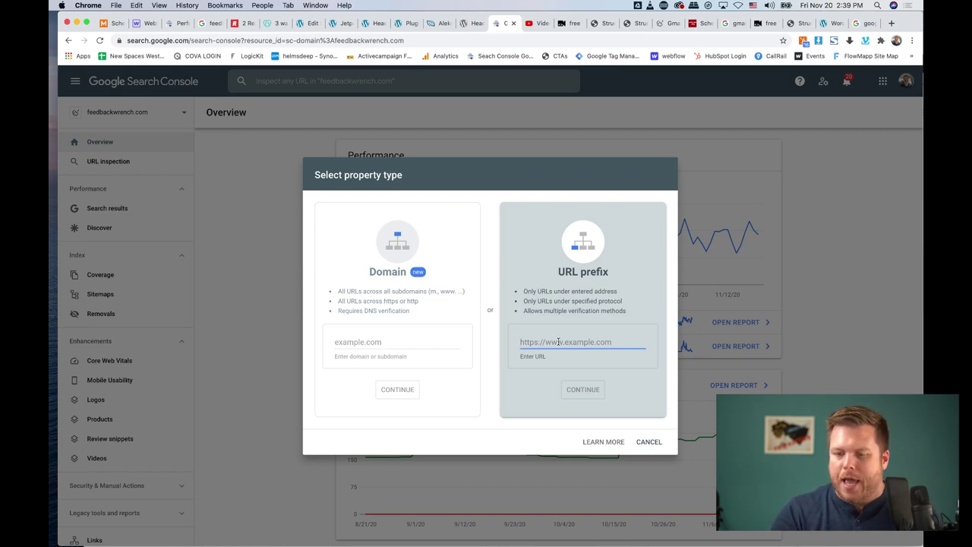
type("https://")
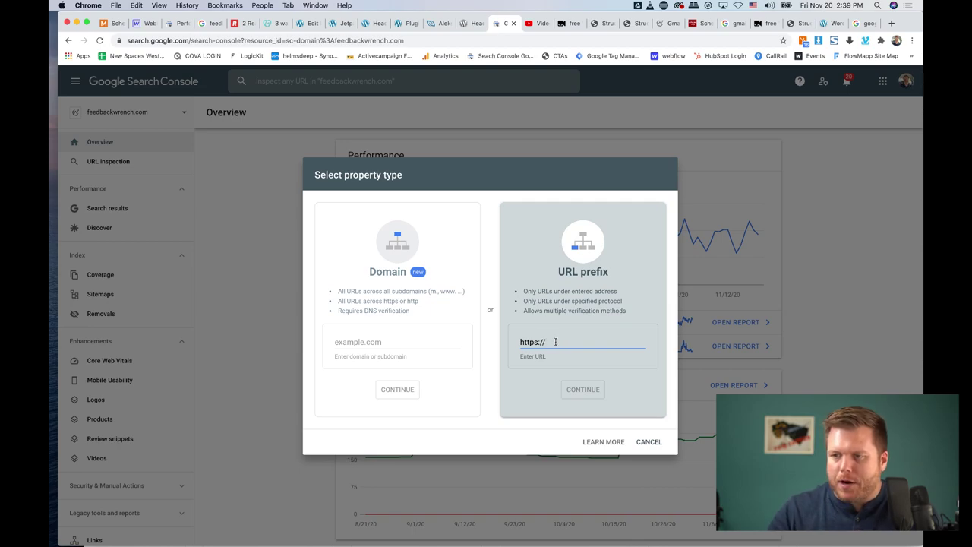
left_click(861, 23)
left_click(684, 39)
type("feed")
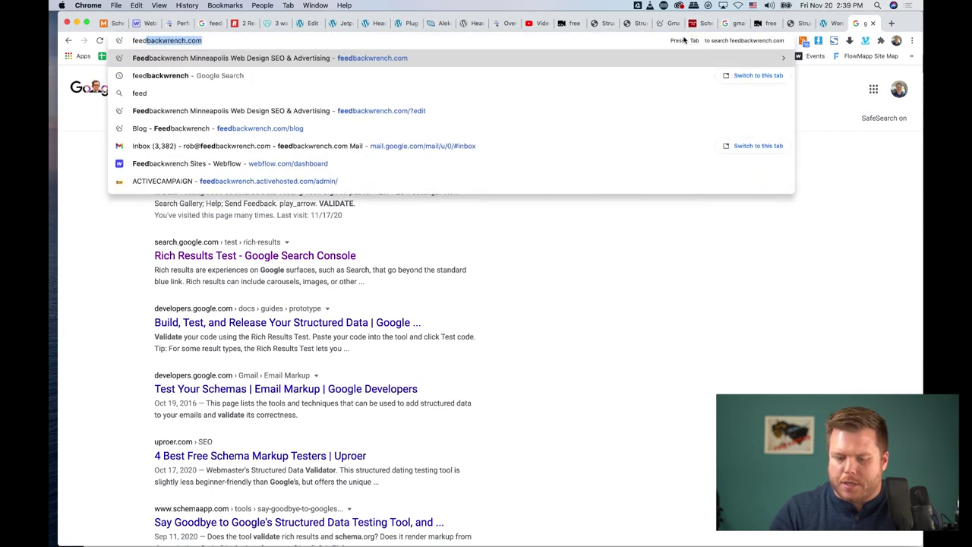
key("Return")
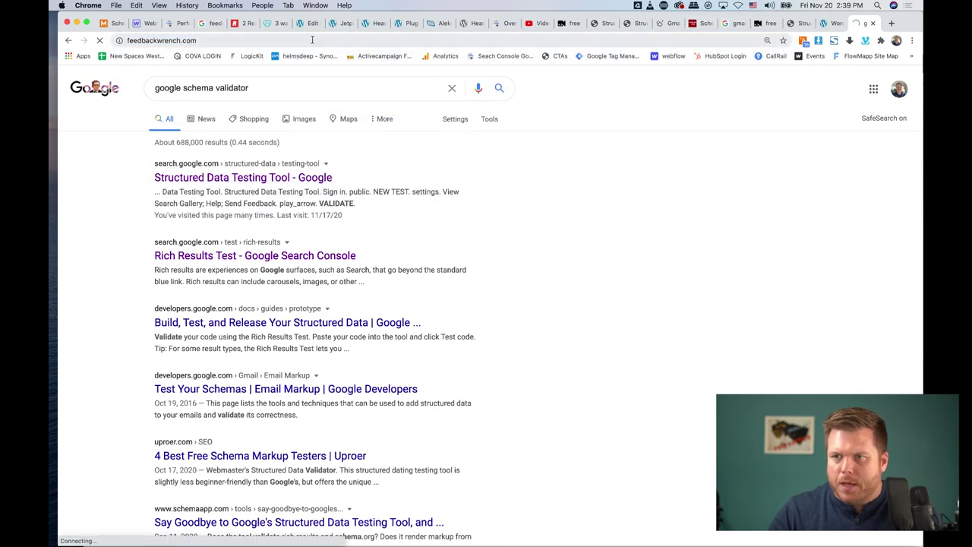
left_click(312, 38)
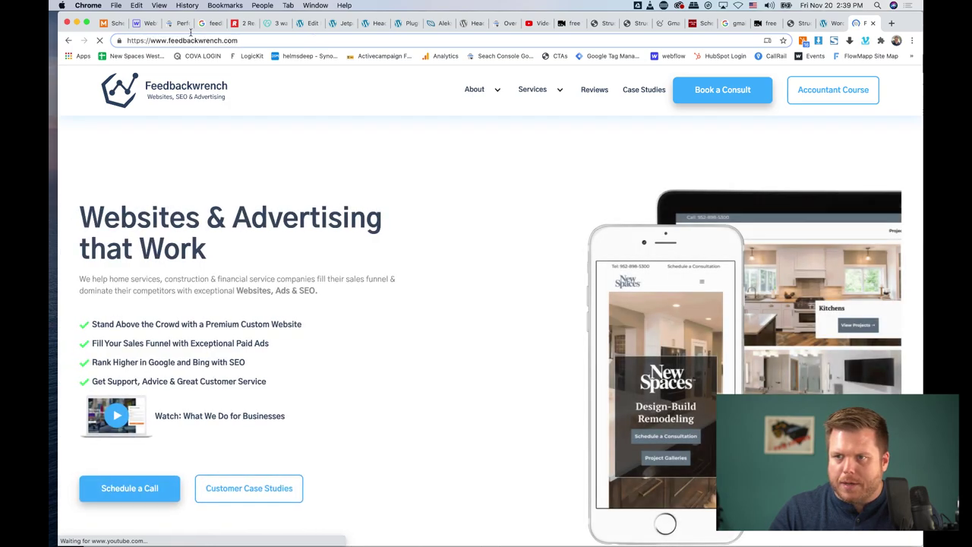
Step: Close the leftover WordPress, plugins and Head & Footer Code tabs
left_click(145, 23)
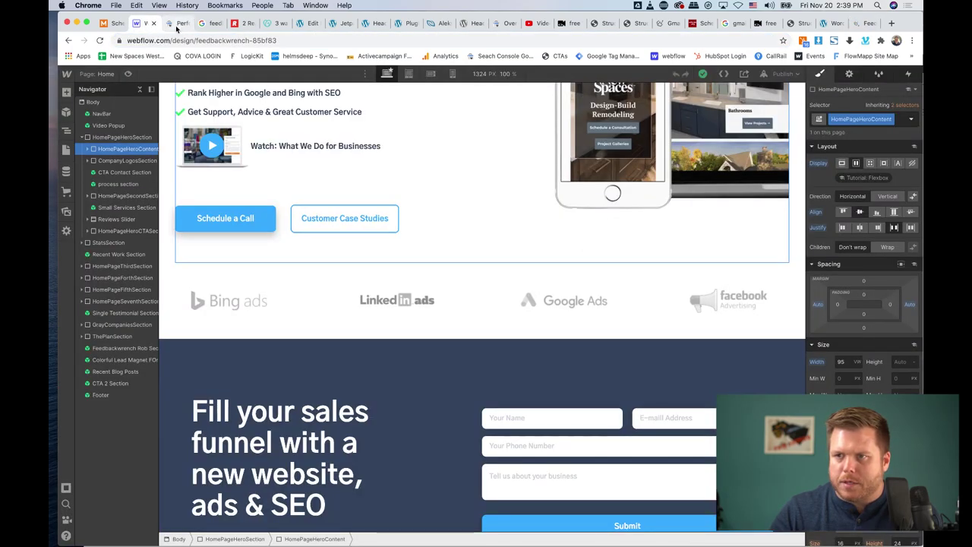
left_click(177, 24)
left_click(504, 24)
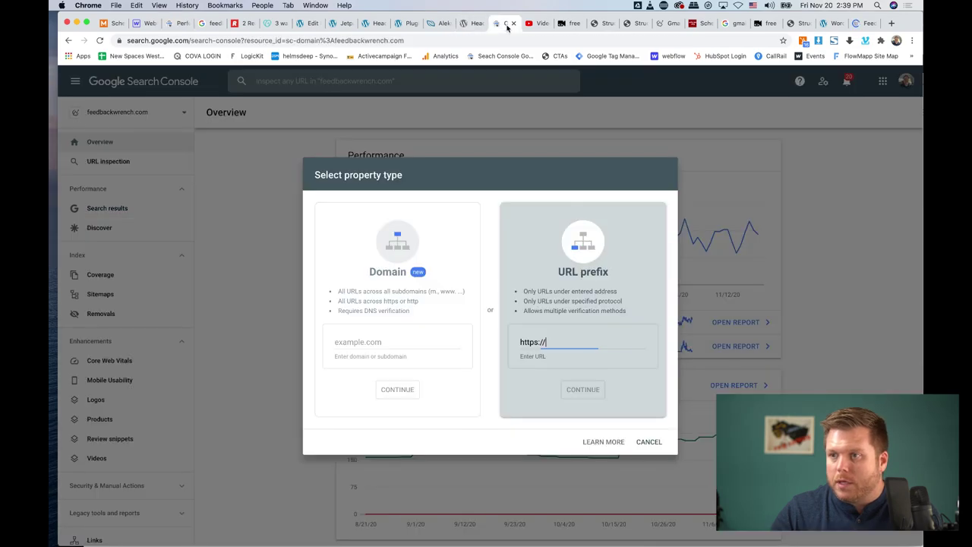
left_click(308, 26)
key("super+w")
key("super+w")
key("super+w")
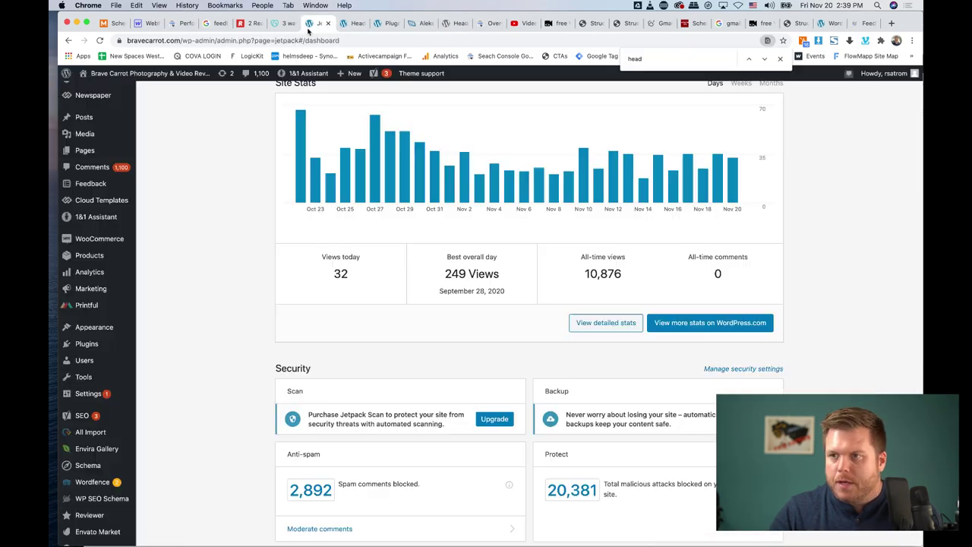
key("super+w")
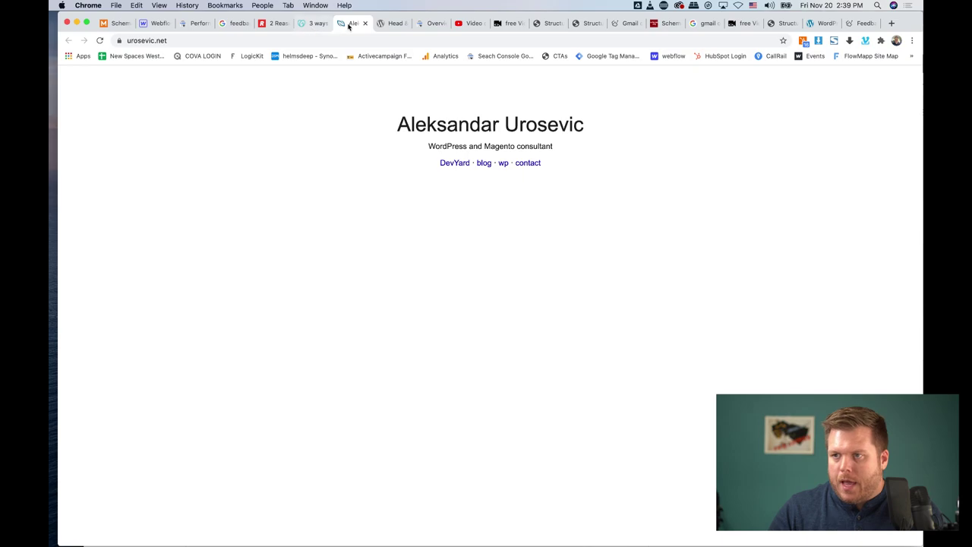
left_click(393, 25)
key("super+w")
left_click(379, 24)
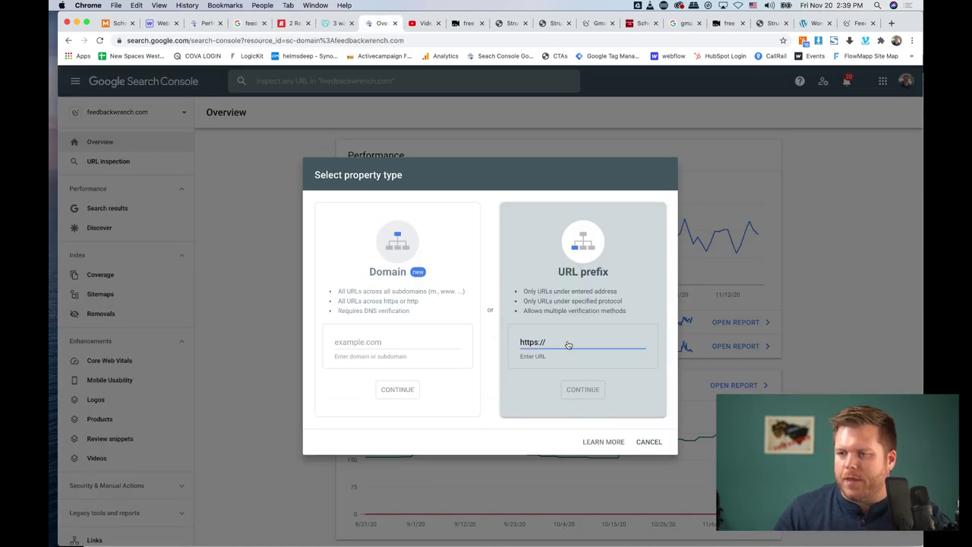
Step: Try the URL prefix and Domain options, then cancel without adding a property
type("www.")
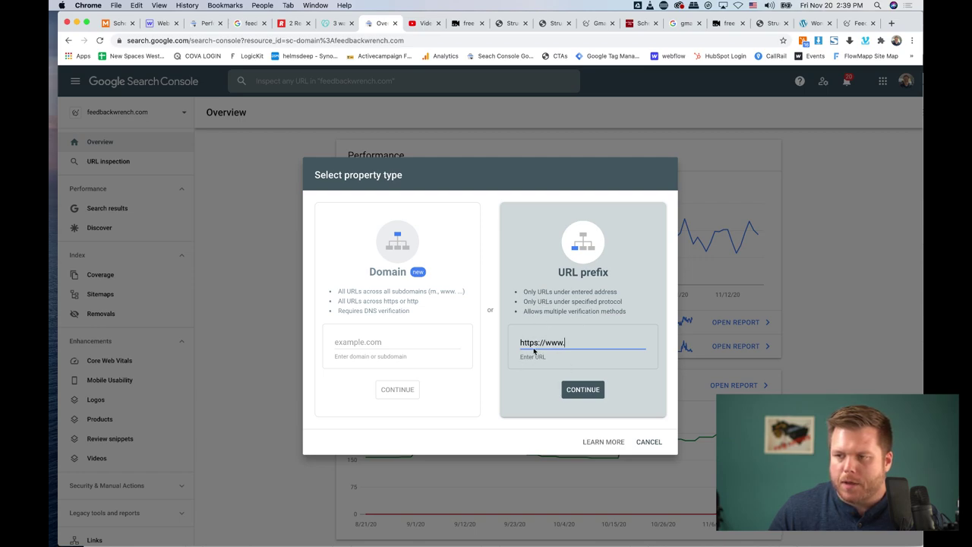
triple_click(532, 343)
left_click(552, 341)
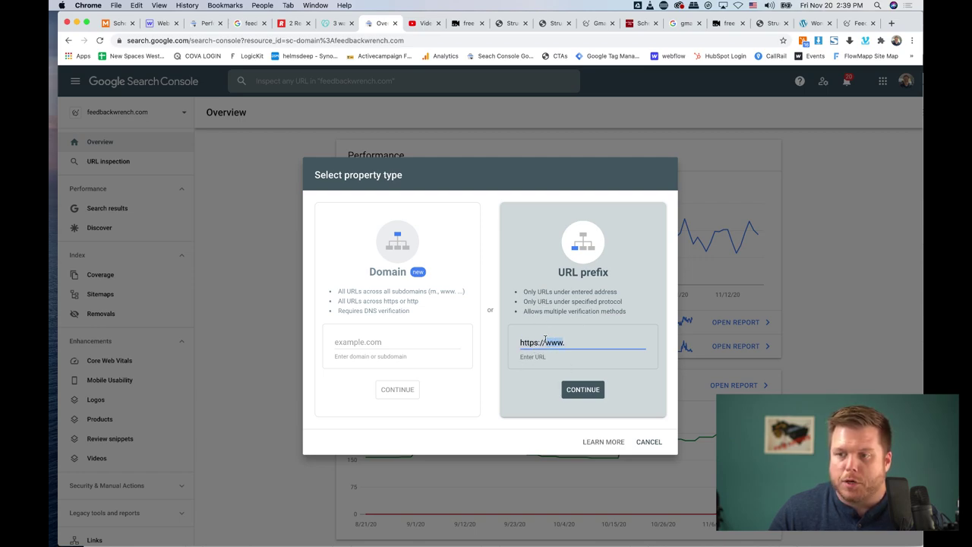
left_click(363, 355)
left_click(365, 342)
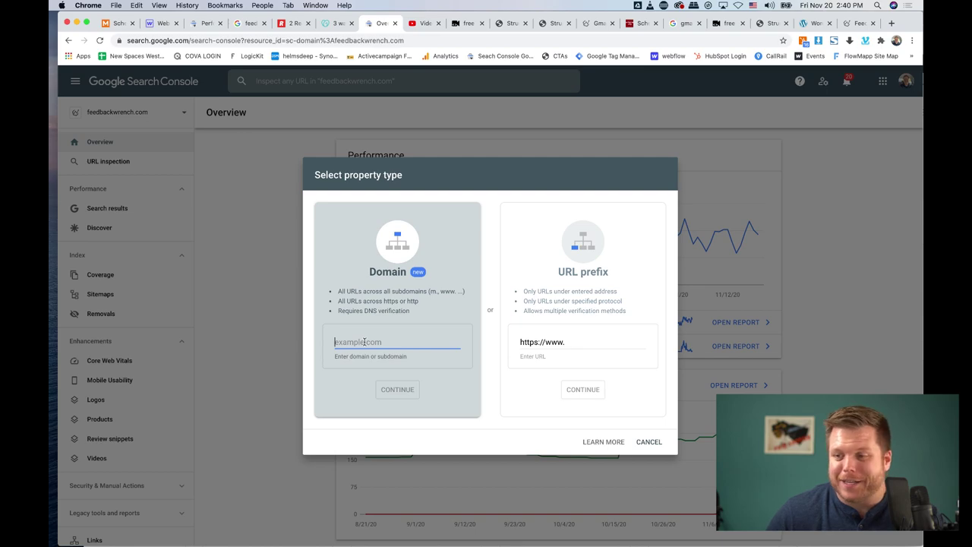
left_click(570, 341)
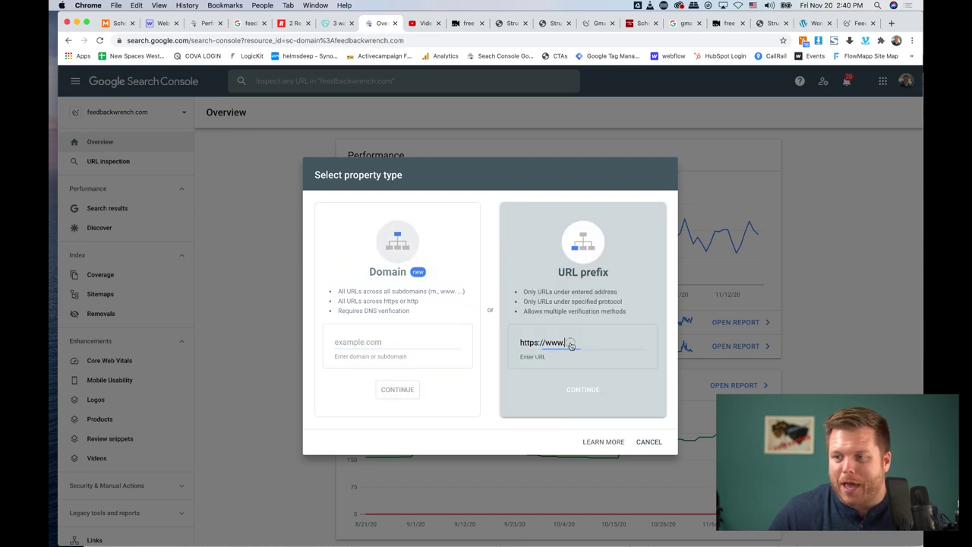
left_click(400, 341)
left_click(565, 296)
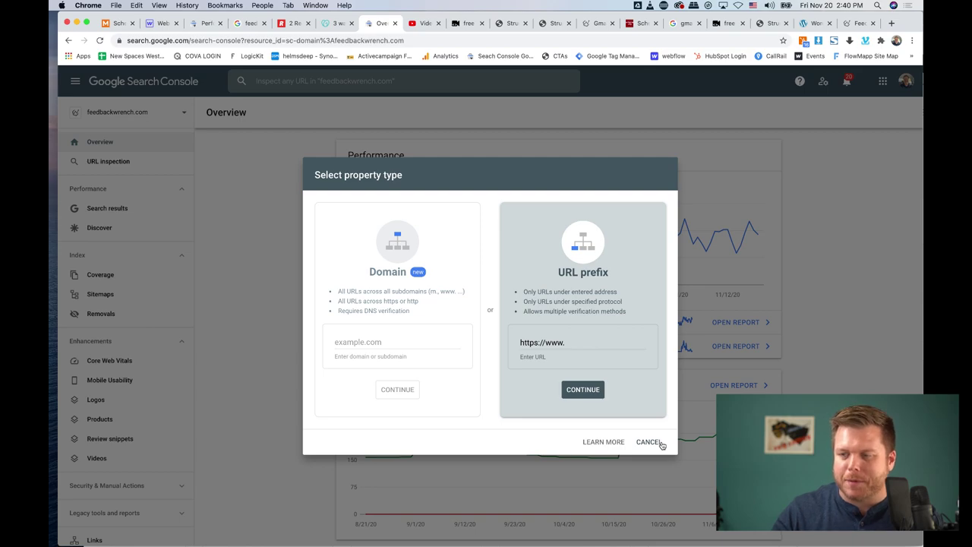
left_click(649, 442)
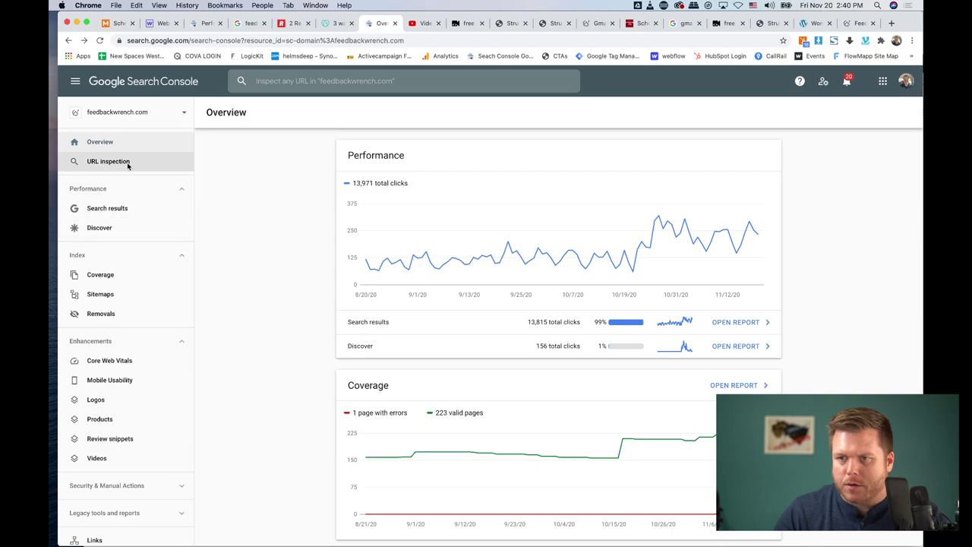
Step: Open the Search results performance report, after a brief look at Discover
left_click(108, 213)
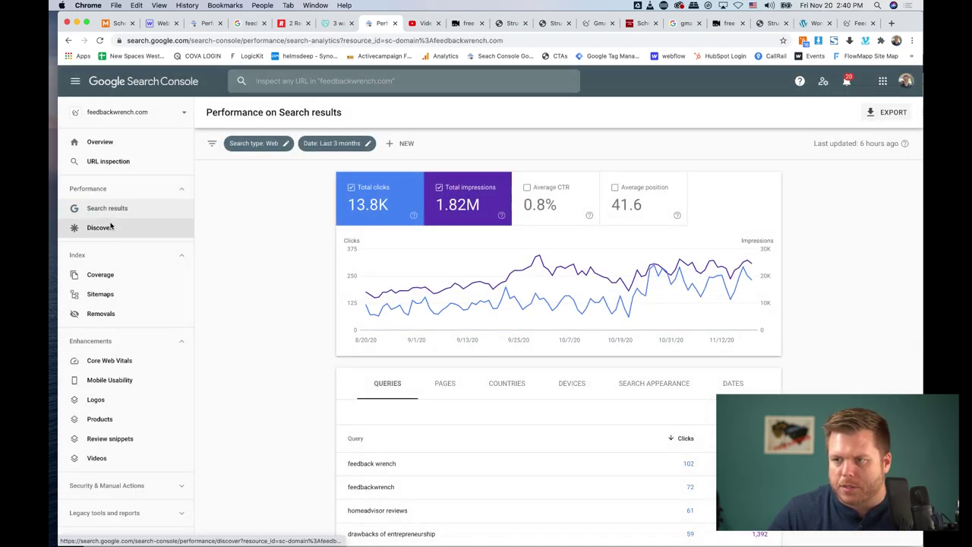
left_click(118, 219)
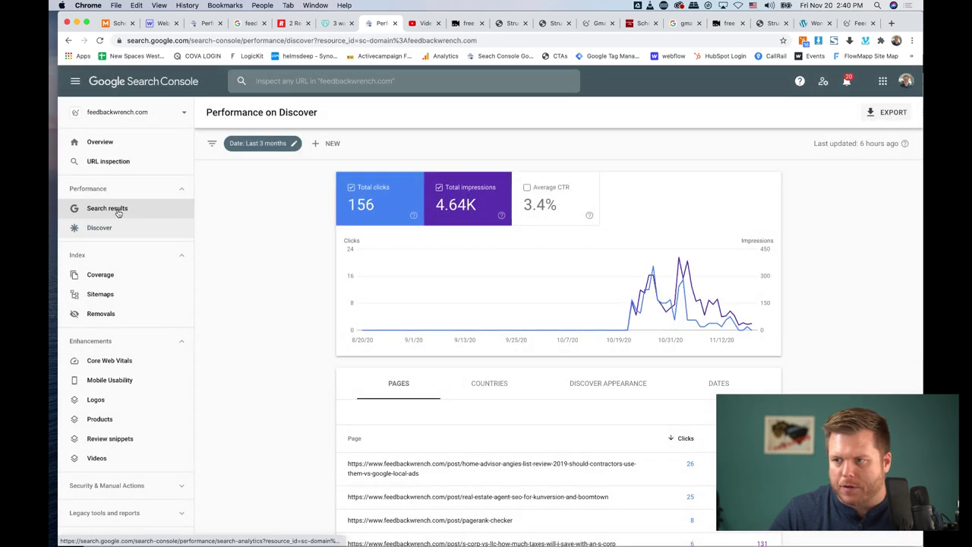
left_click(118, 213)
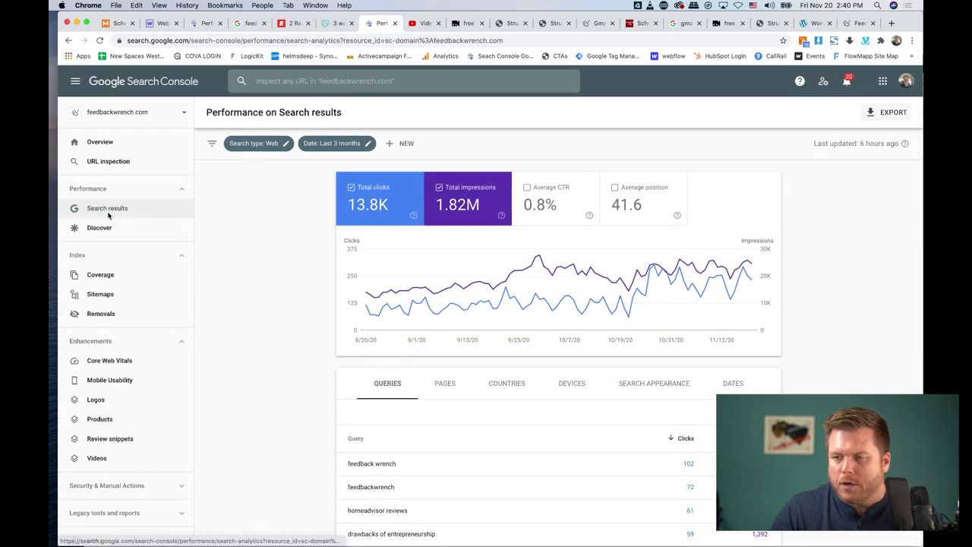
scroll(288, 224, "up", 5)
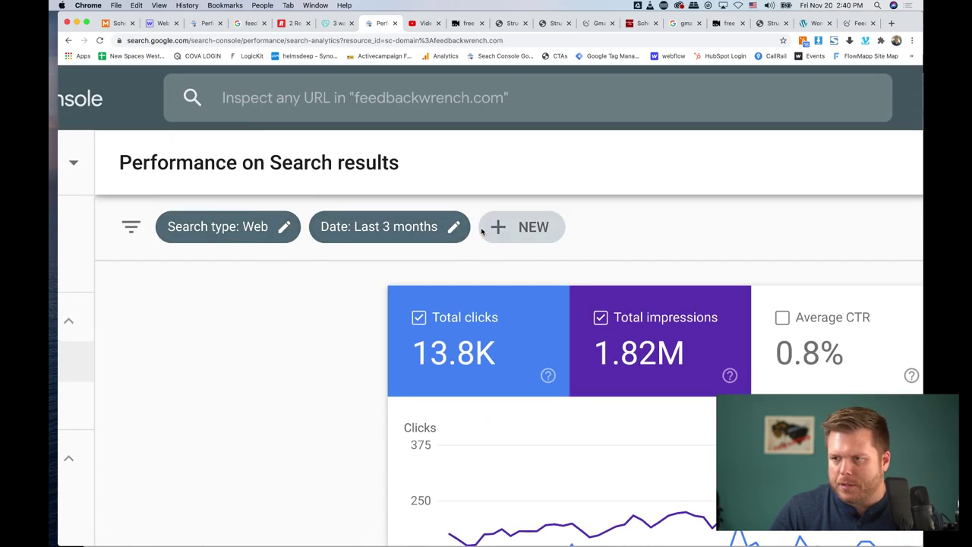
Step: Set the report's date range to the last 28 days (6.35K clicks, 649K impressions)
left_click(453, 234)
left_click(548, 179)
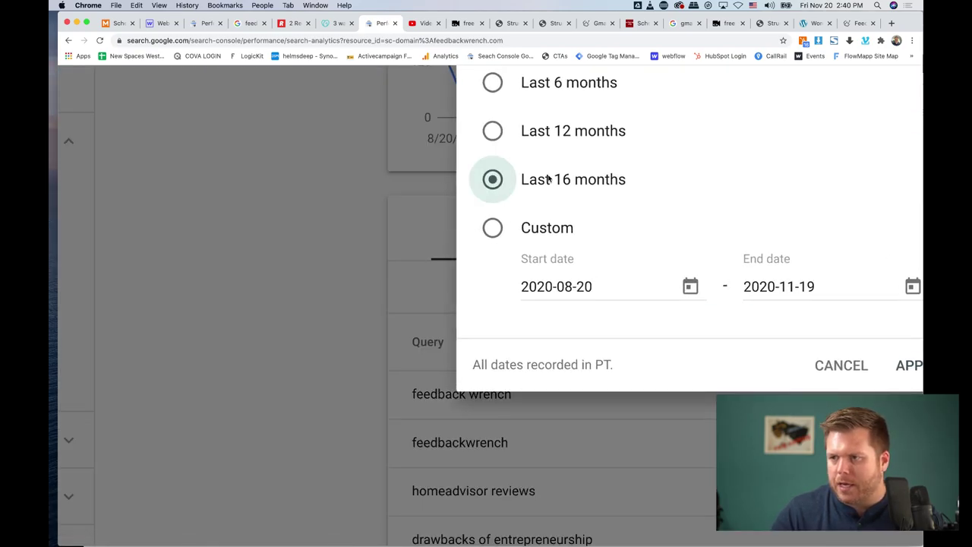
left_click(336, 365)
scroll(337, 365, "down", 5)
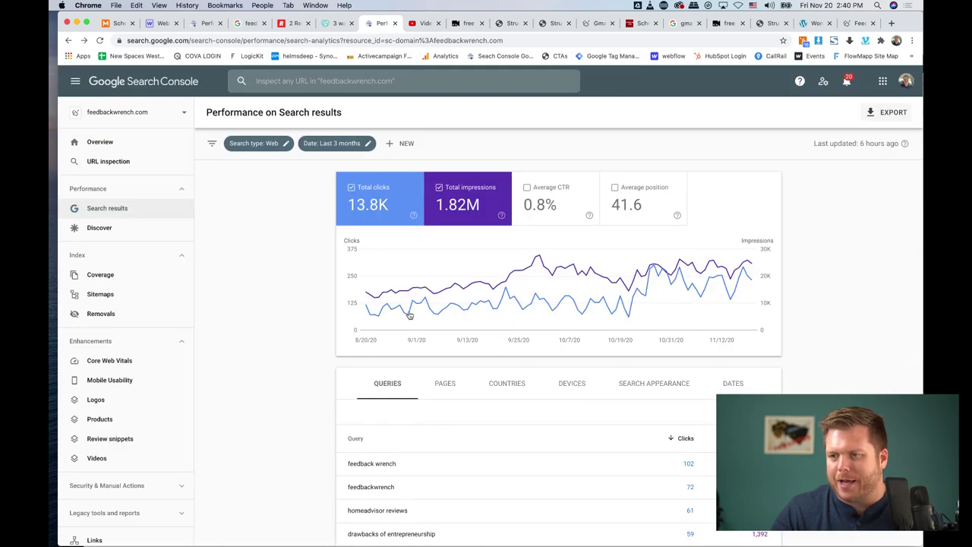
left_click(374, 150)
left_click(410, 265)
left_click(591, 449)
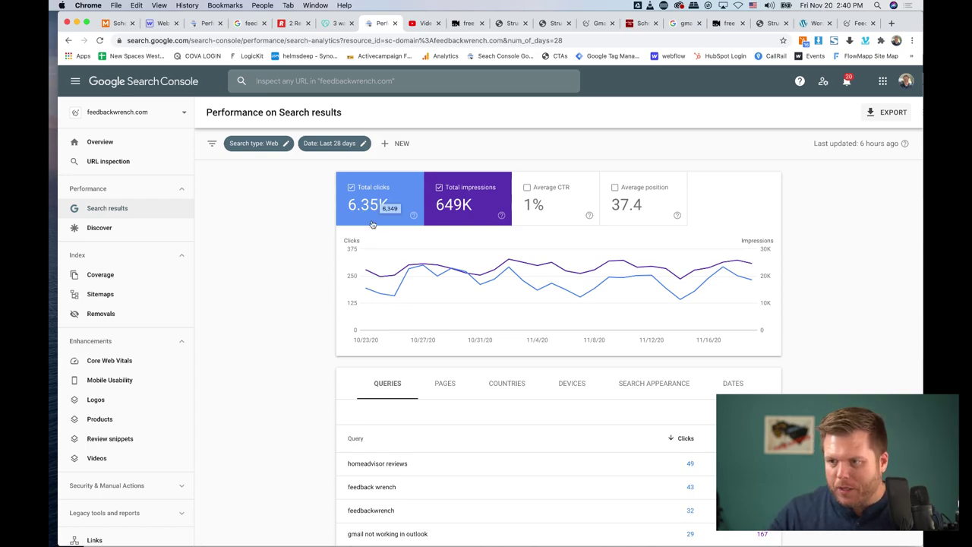
scroll(296, 392, "down", 3)
scroll(296, 392, "down", 1)
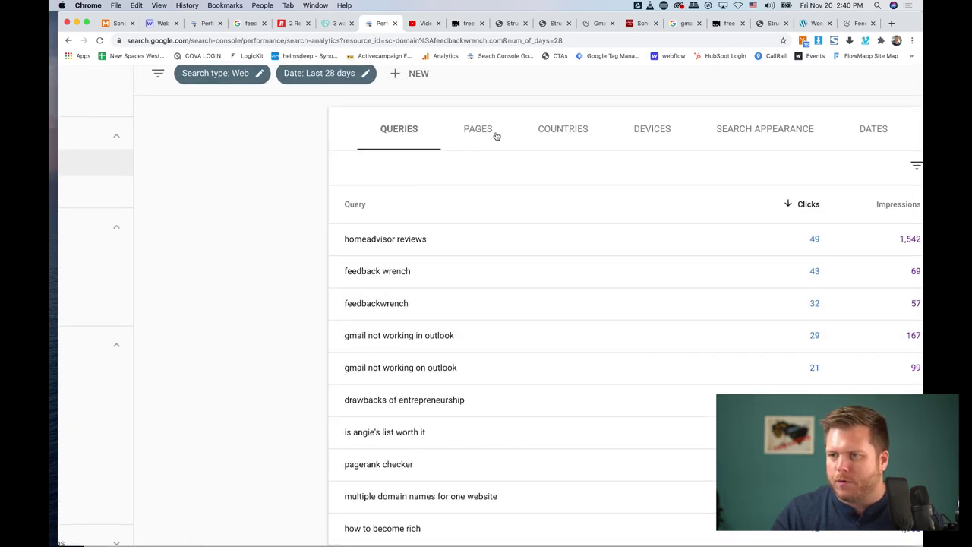
left_click(481, 131)
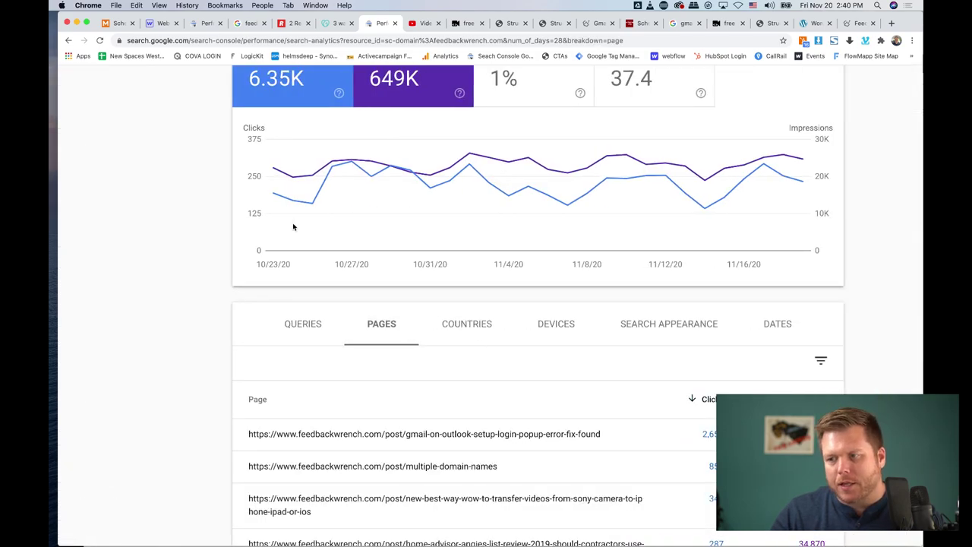
scroll(293, 226, "right", 2)
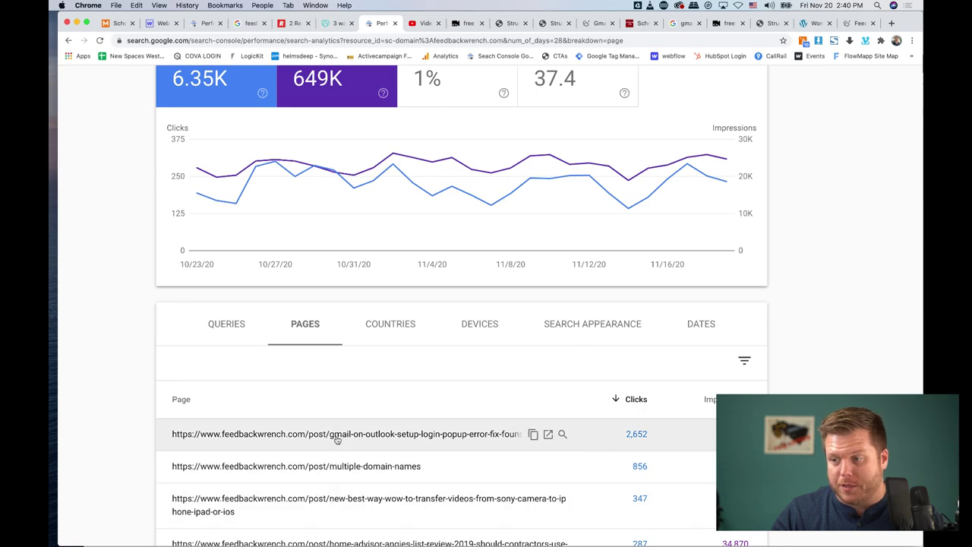
scroll(337, 438, "down", 2)
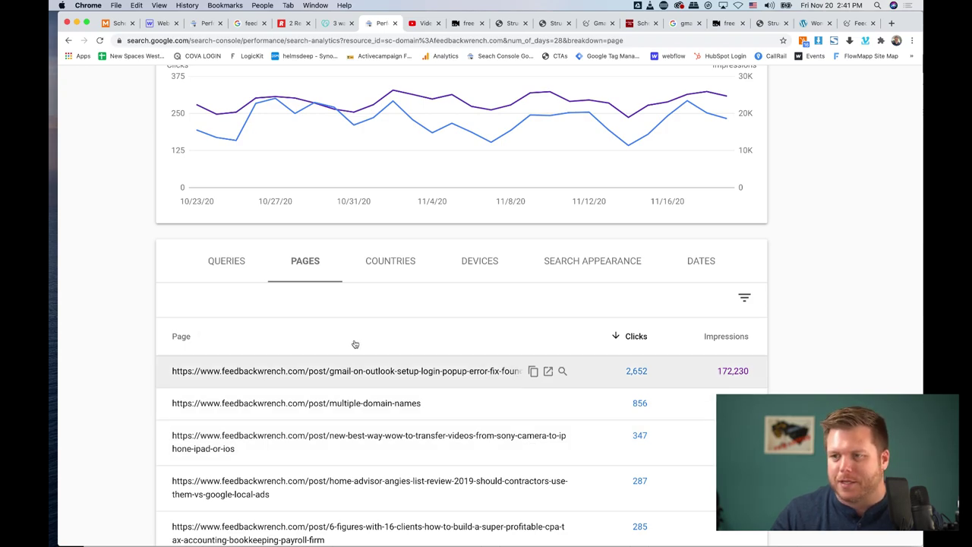
left_click(410, 260)
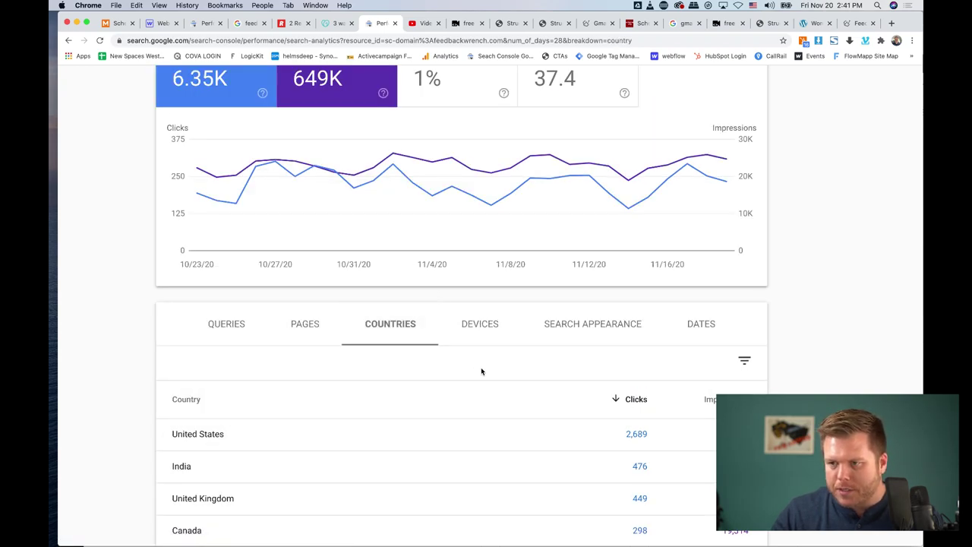
left_click(479, 329)
left_click(603, 331)
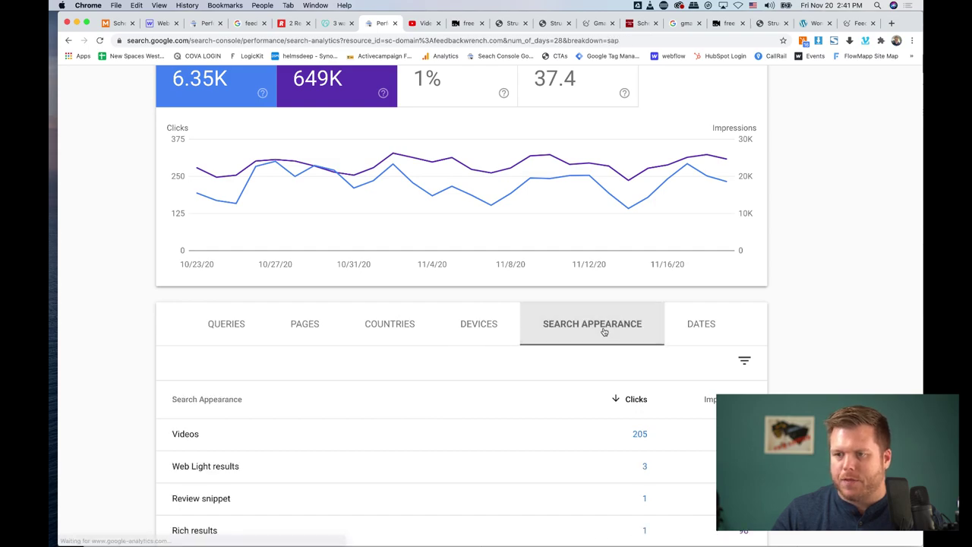
scroll(527, 353, "down", 2)
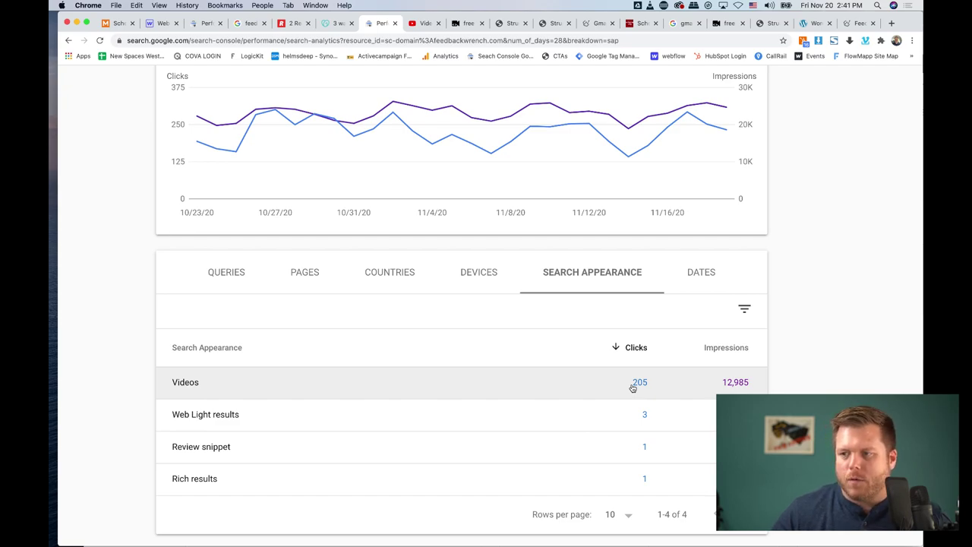
left_click(241, 267)
scroll(220, 269, "down", 5)
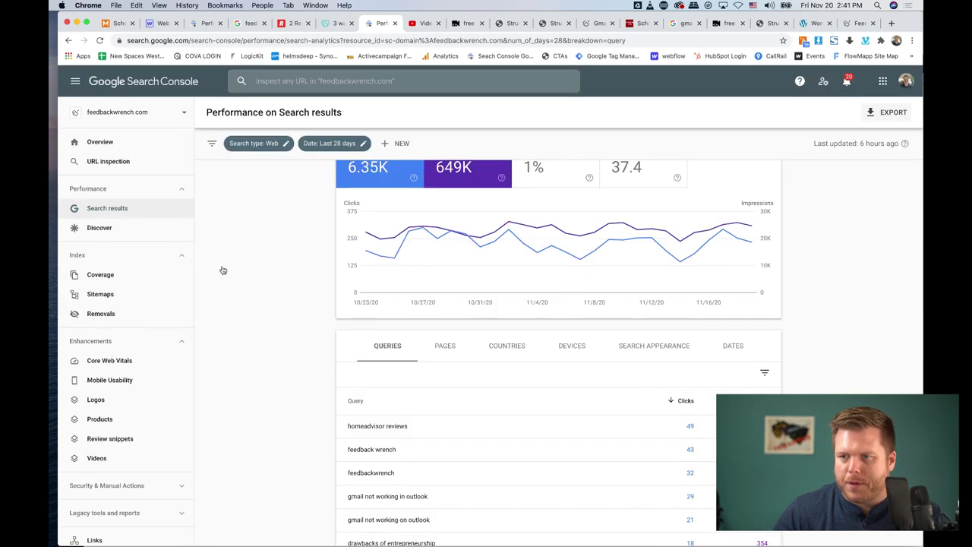
right_click(257, 224)
scroll(263, 192, "up", 1)
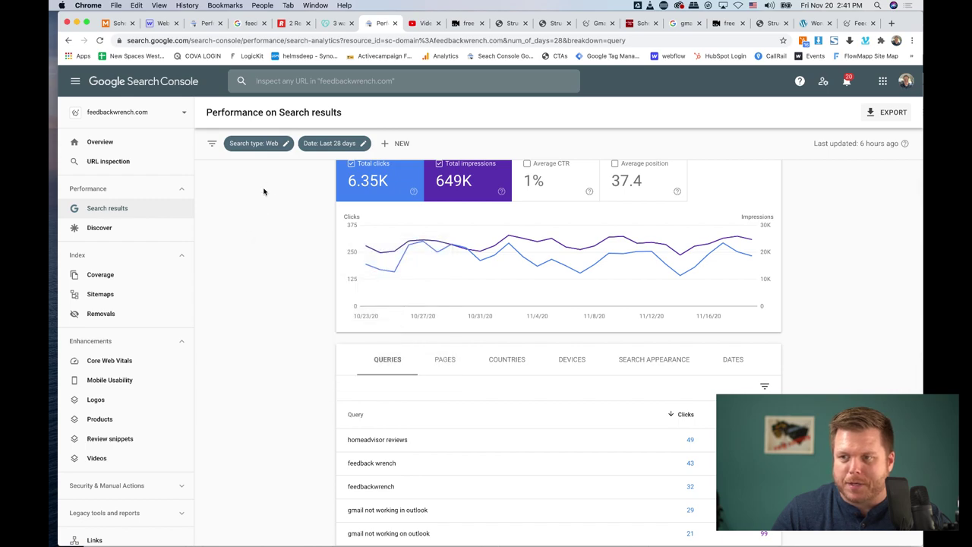
Step: Filter the report to Video search type and break it down by page (275 clicks, top page 124)
left_click(252, 147)
left_click(413, 335)
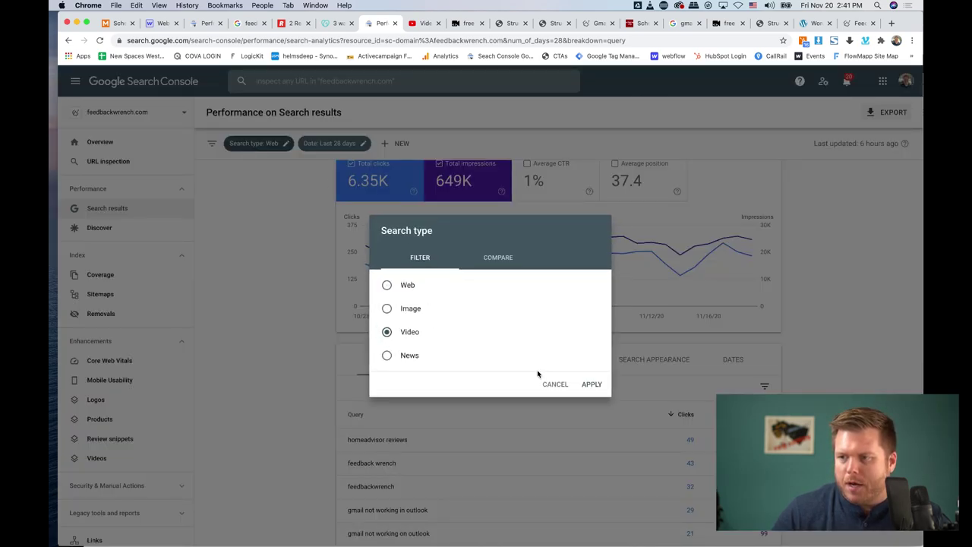
left_click(555, 384)
left_click(445, 358)
scroll(576, 446, "down", 3)
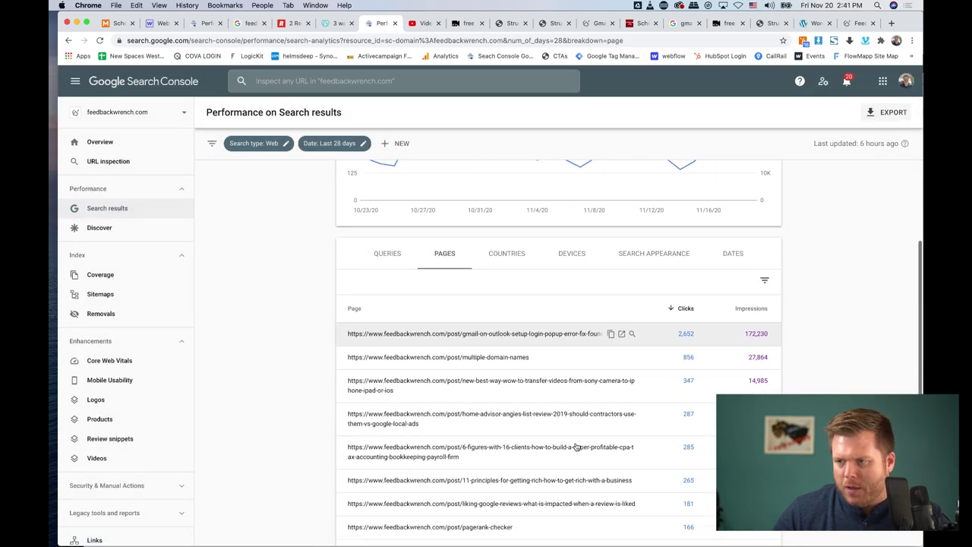
left_click(284, 144)
left_click(418, 332)
left_click(592, 384)
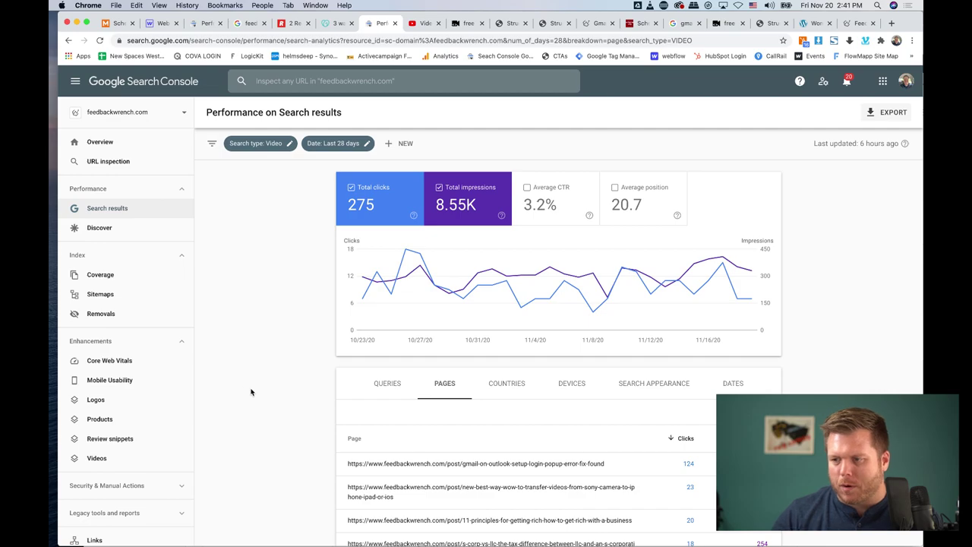
scroll(252, 392, "down", 1)
scroll(252, 392, "down", 2)
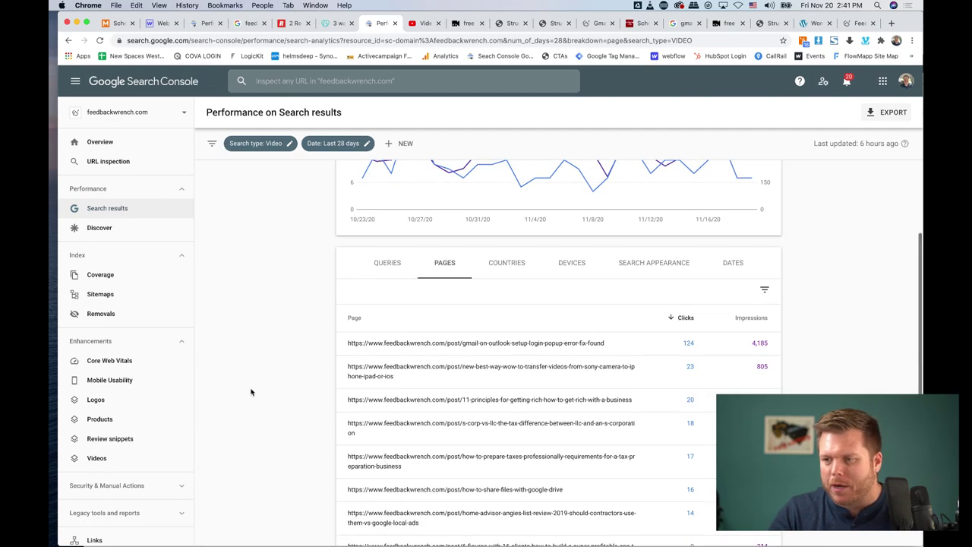
scroll(251, 391, "up", 5)
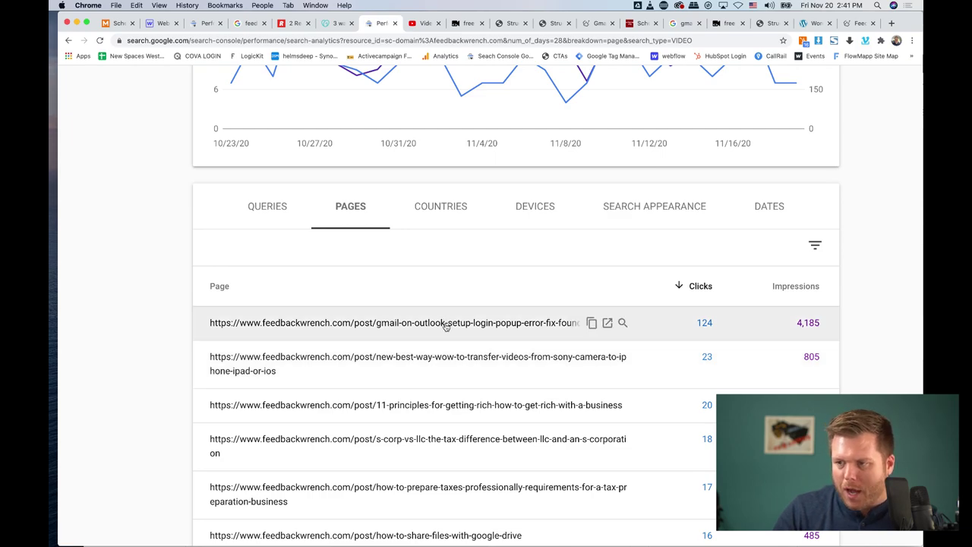
Step: Filter the Video report to the top Gmail-on-Outlook page and show its queries
left_click(482, 325)
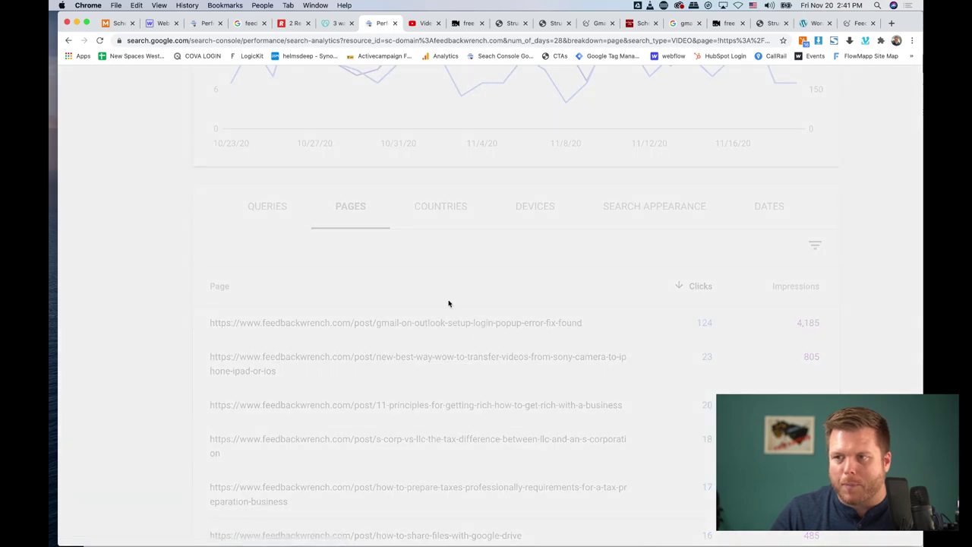
scroll(173, 306, "down", 2)
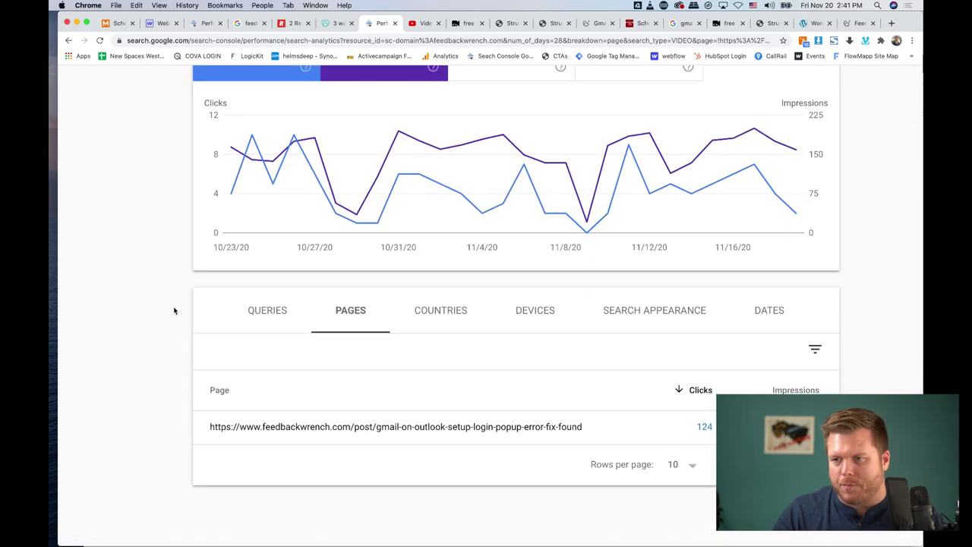
left_click(256, 327)
scroll(262, 323, "up", 5)
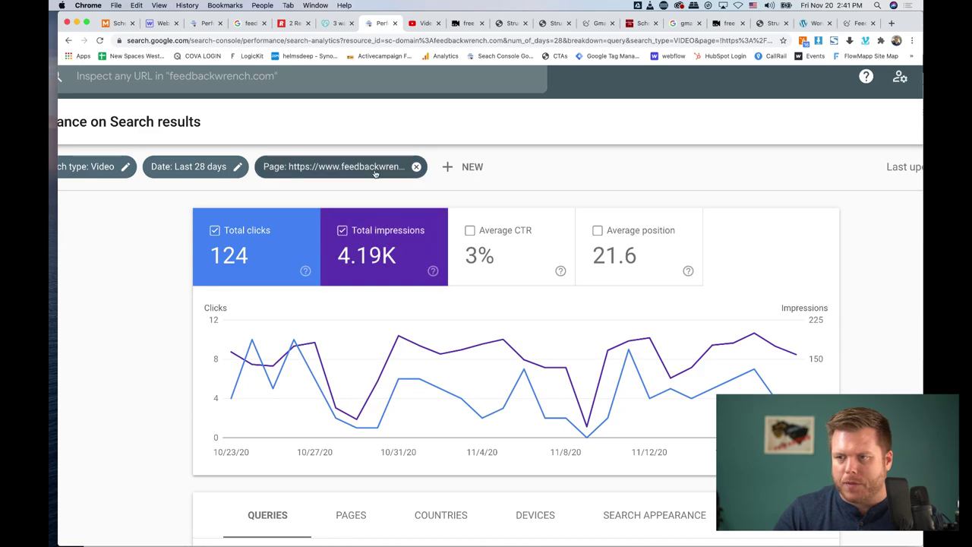
Step: Select the query 'gmail not working in outlook' in the Queries table
left_click(156, 166)
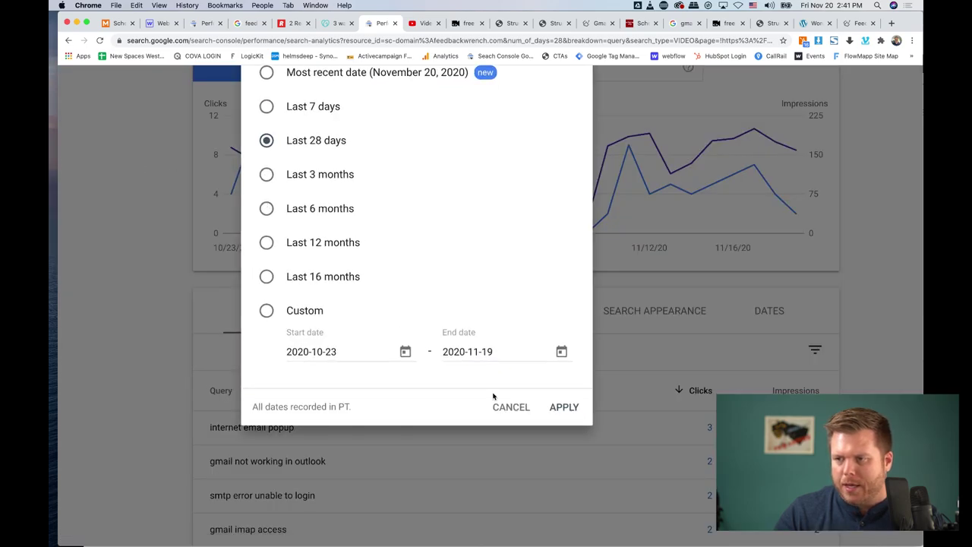
left_click(515, 416)
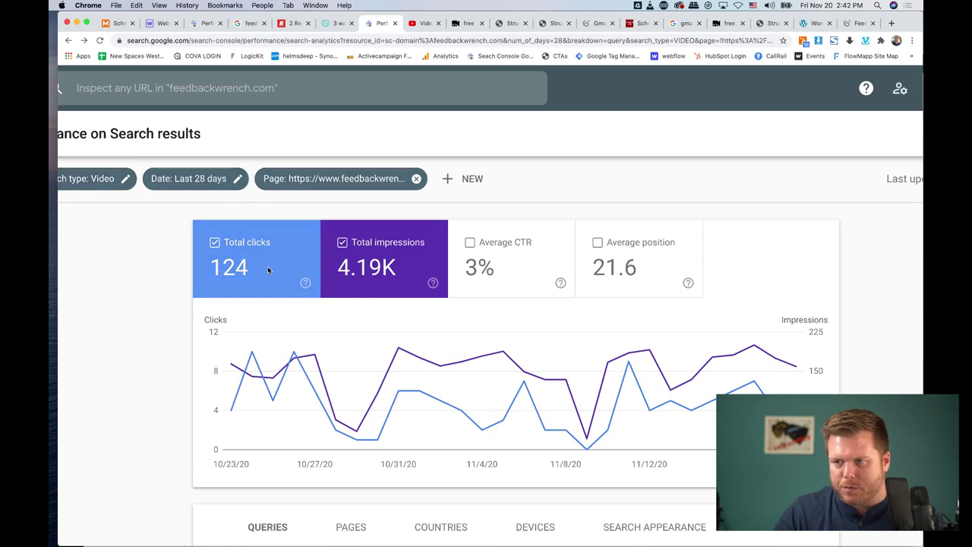
scroll(144, 281, "down", 5)
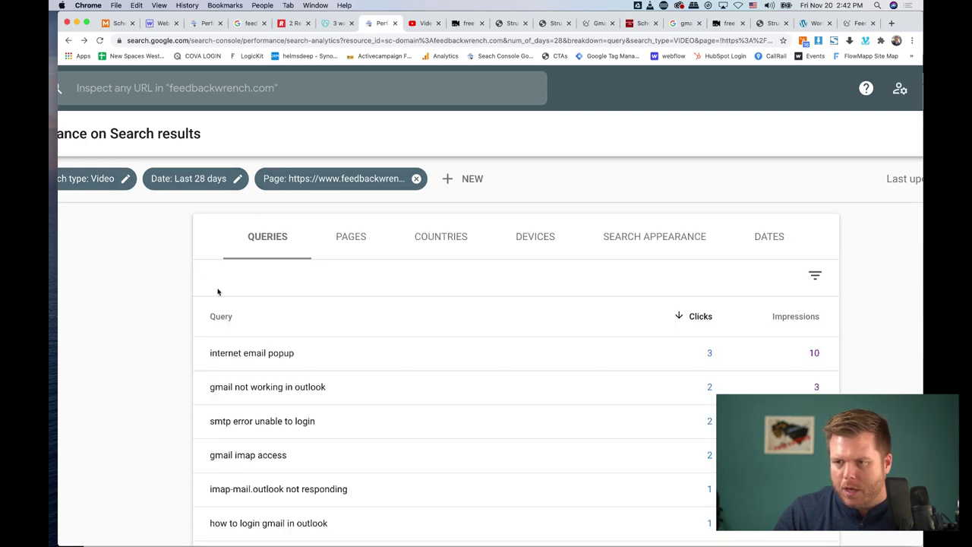
scroll(332, 364, "down", 1)
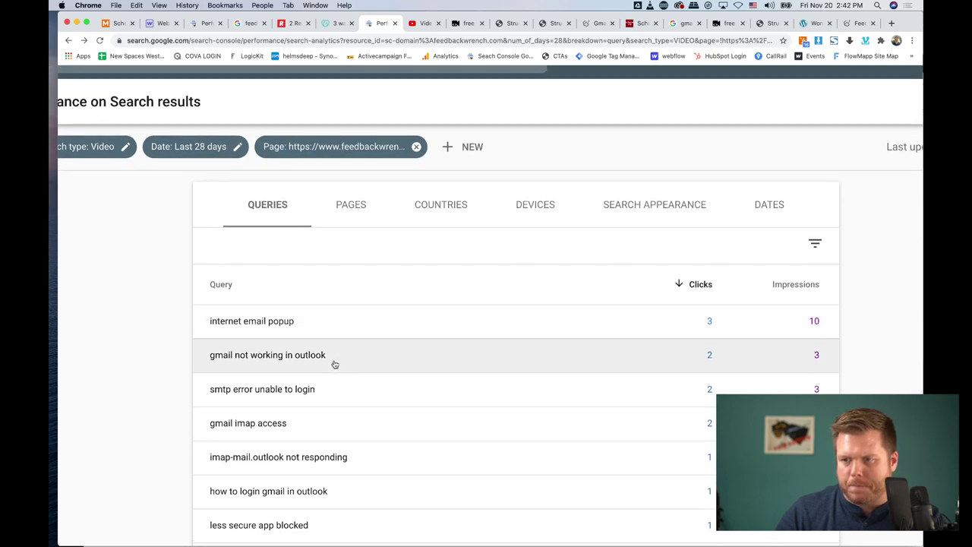
left_click_drag(326, 357, 210, 357)
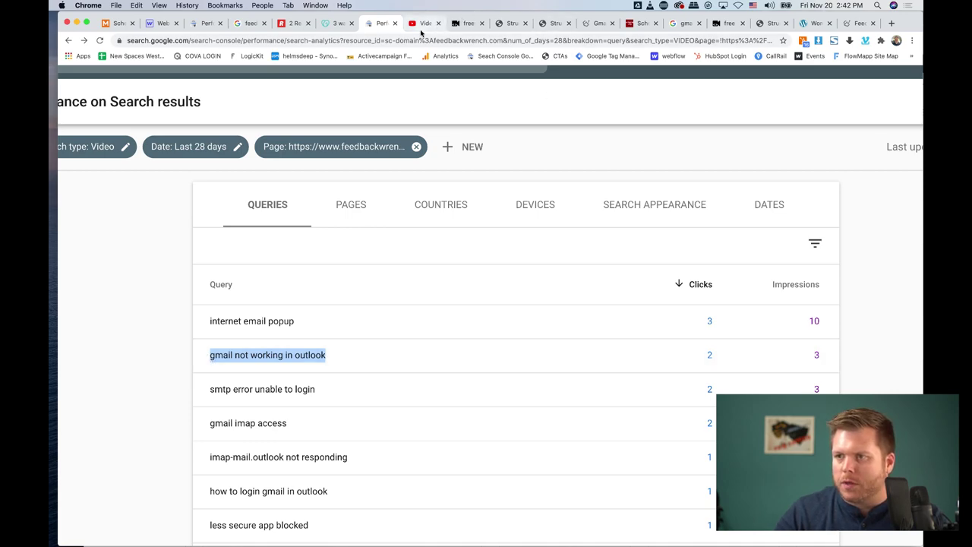
Step: Search Google for the copied query 'gmail not working in outlook' in a spare tab
left_click(422, 23)
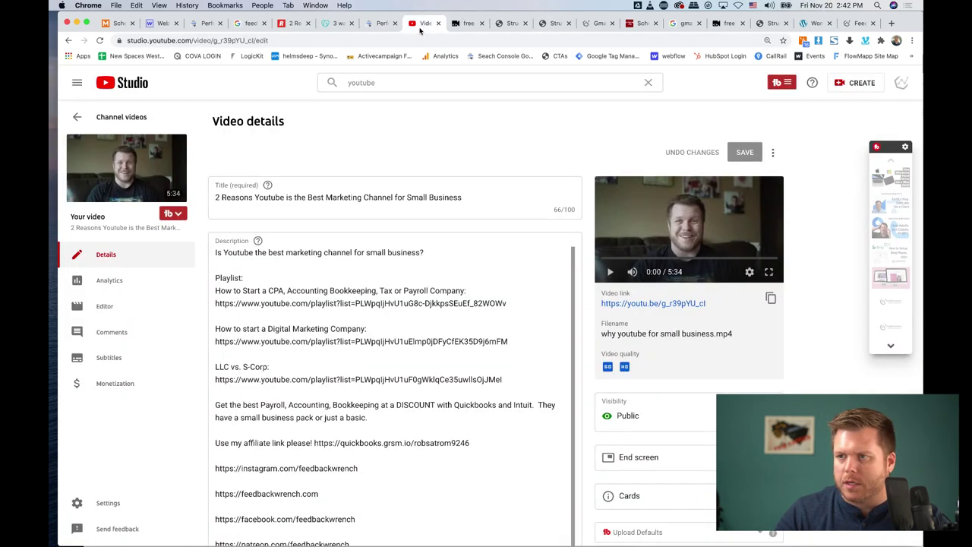
left_click(507, 23)
left_click(506, 41)
key("Return")
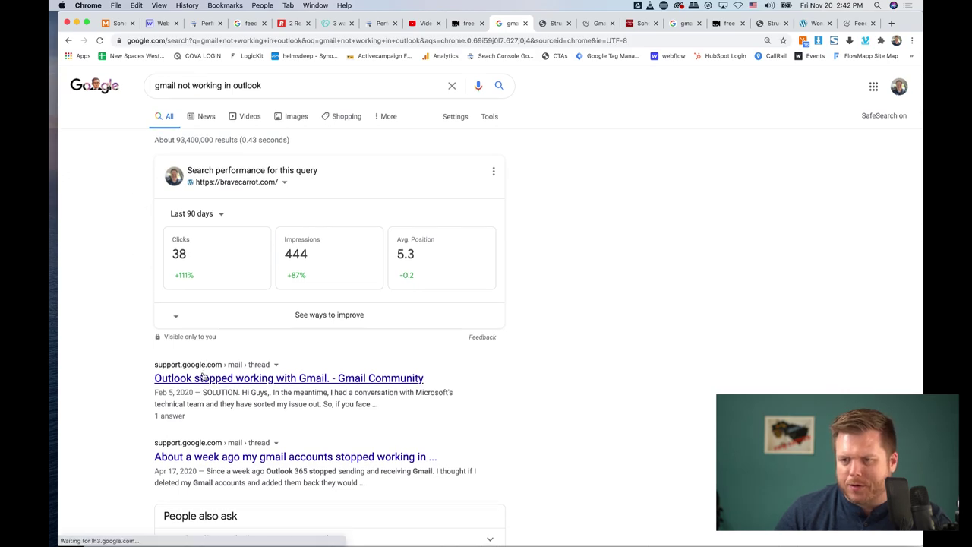
Step: Show only video results and open the top Feedbackwrench Gmail on Outlook post
scroll(201, 348, "down", 3)
scroll(201, 347, "down", 7)
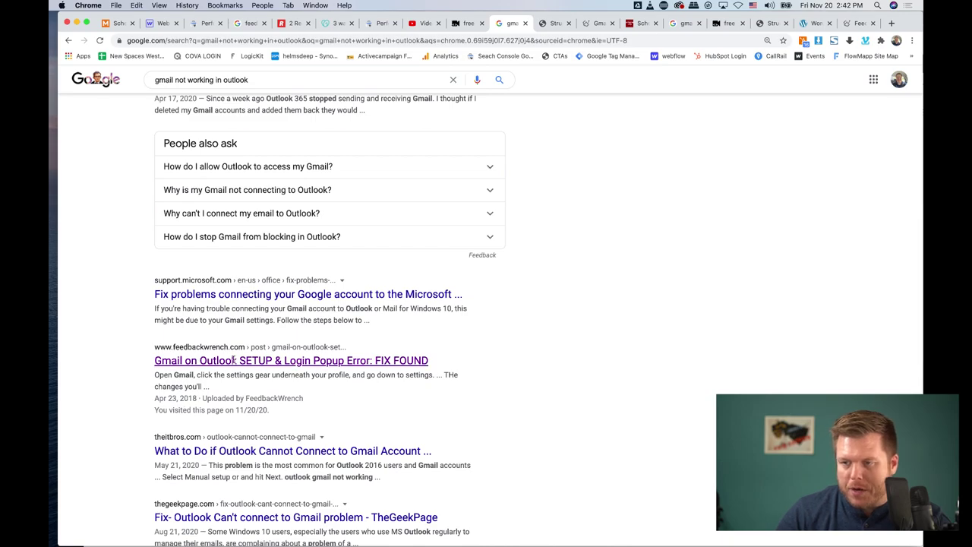
scroll(244, 349, "up", 5)
scroll(244, 351, "left", 3)
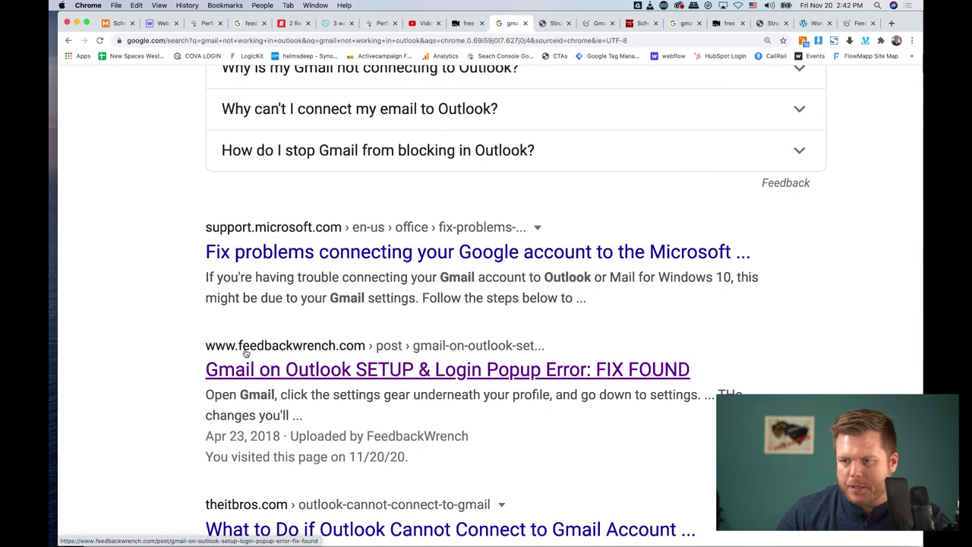
scroll(246, 353, "down", 3)
scroll(246, 353, "down", 3)
scroll(245, 353, "down", 6)
scroll(245, 353, "up", 15)
scroll(245, 353, "up", 2)
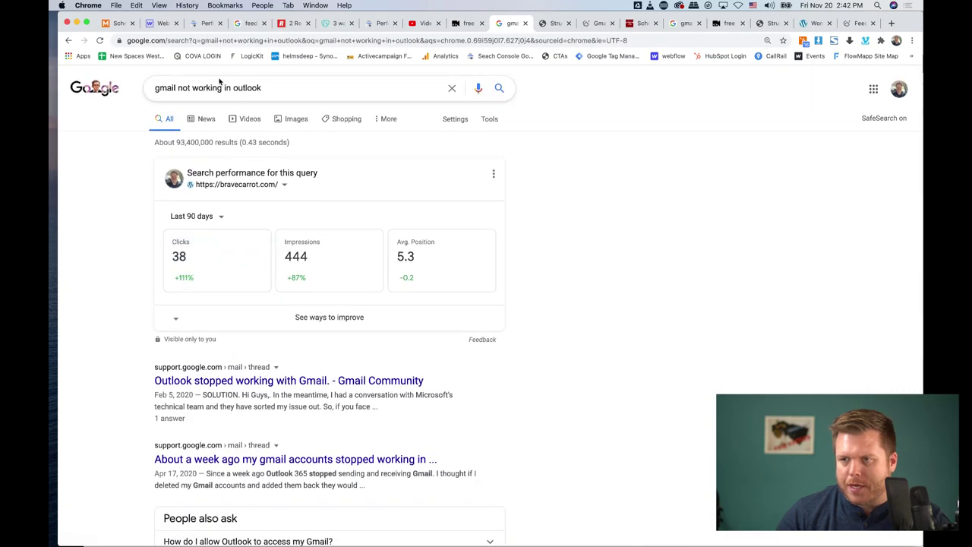
left_click(252, 127)
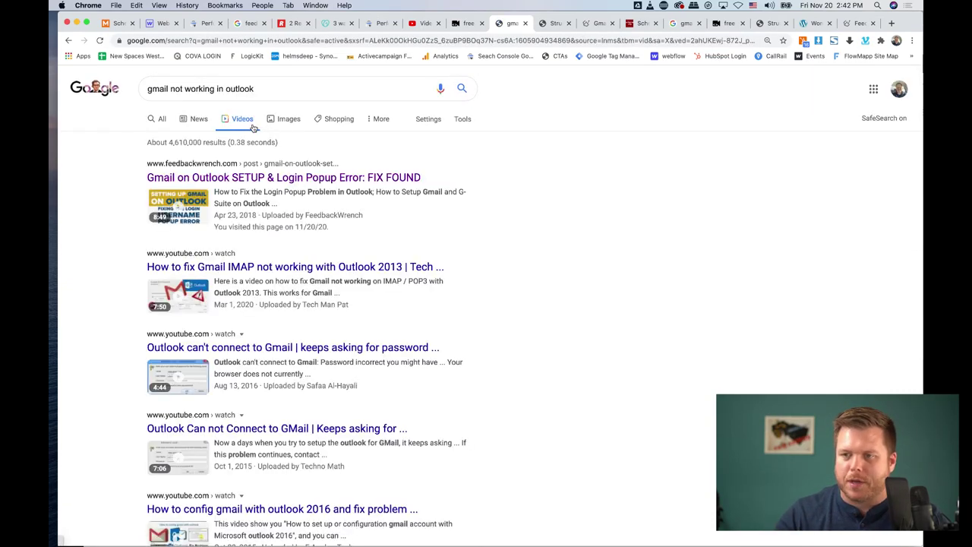
scroll(151, 162, "up", 5)
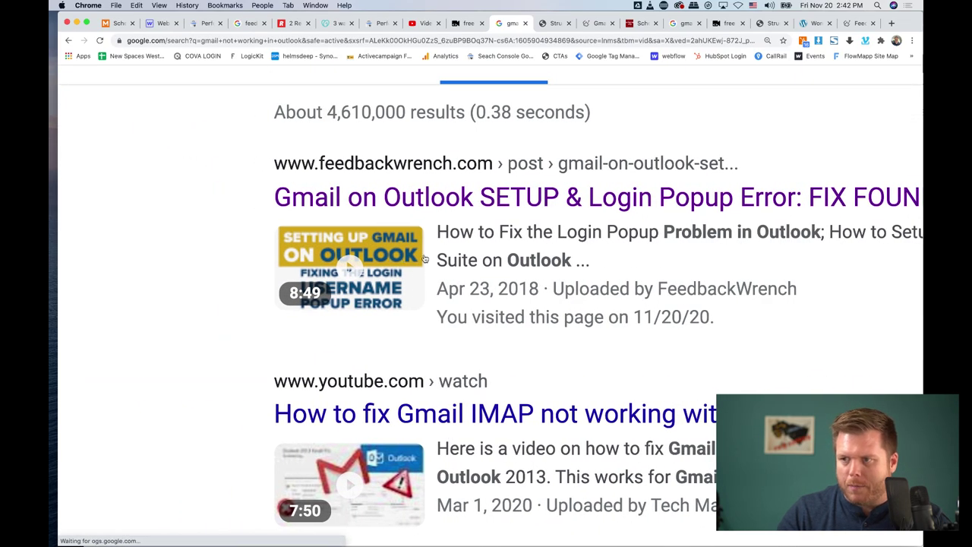
left_click(454, 200)
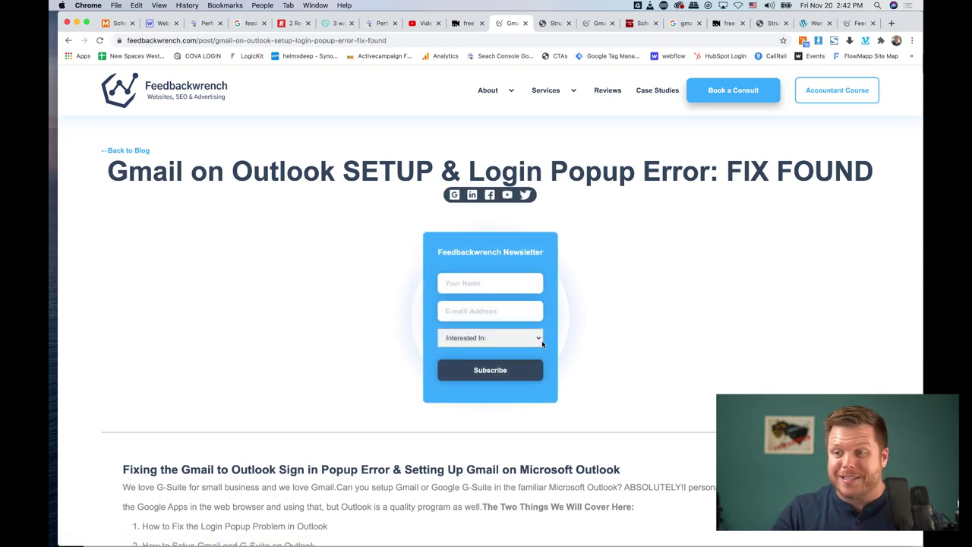
Step: Scroll through the Gmail on Outlook post down to its embedded 'Gmail to Outlook NOT CONNECTING' video
scroll(275, 302, "down", 6)
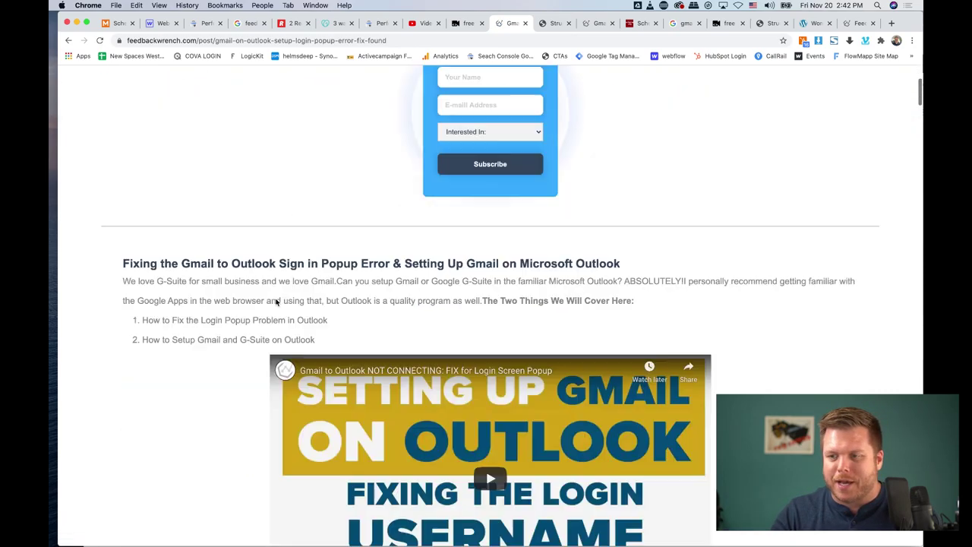
scroll(276, 303, "up", 1)
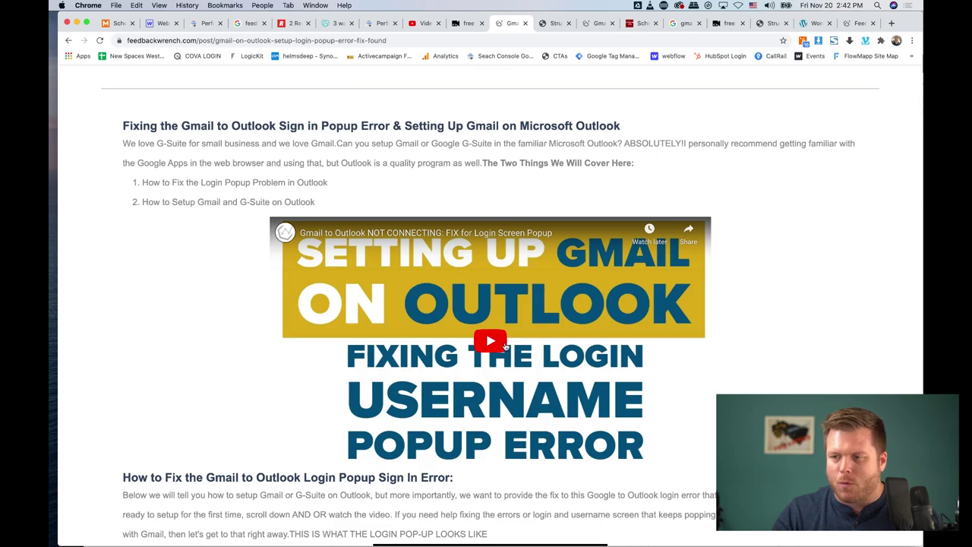
scroll(504, 347, "down", 5)
scroll(494, 315, "down", 5)
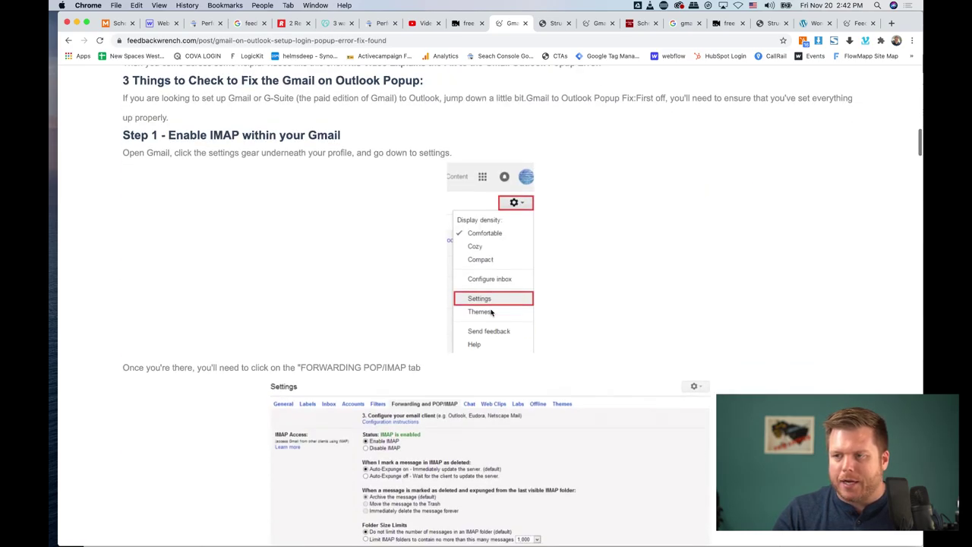
scroll(486, 304, "down", 15)
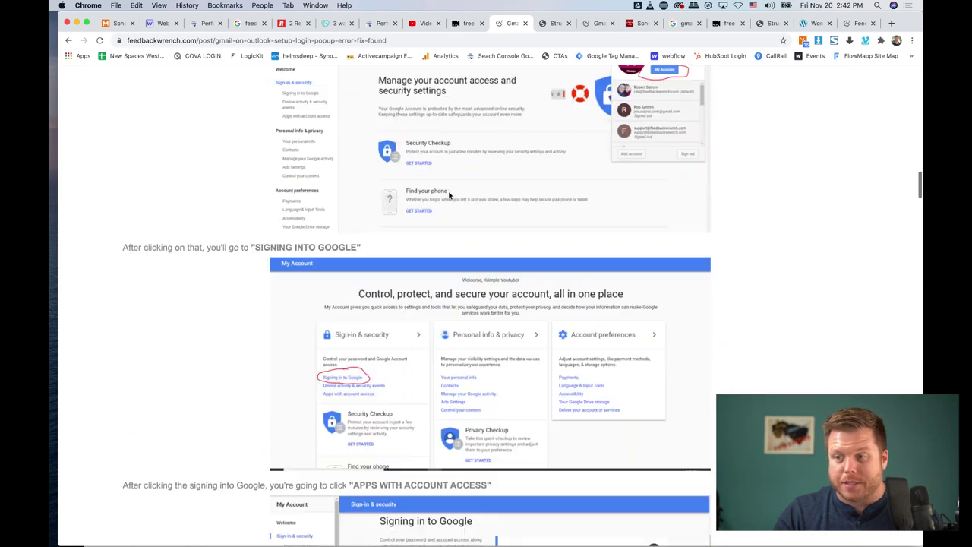
scroll(449, 196, "down", 20)
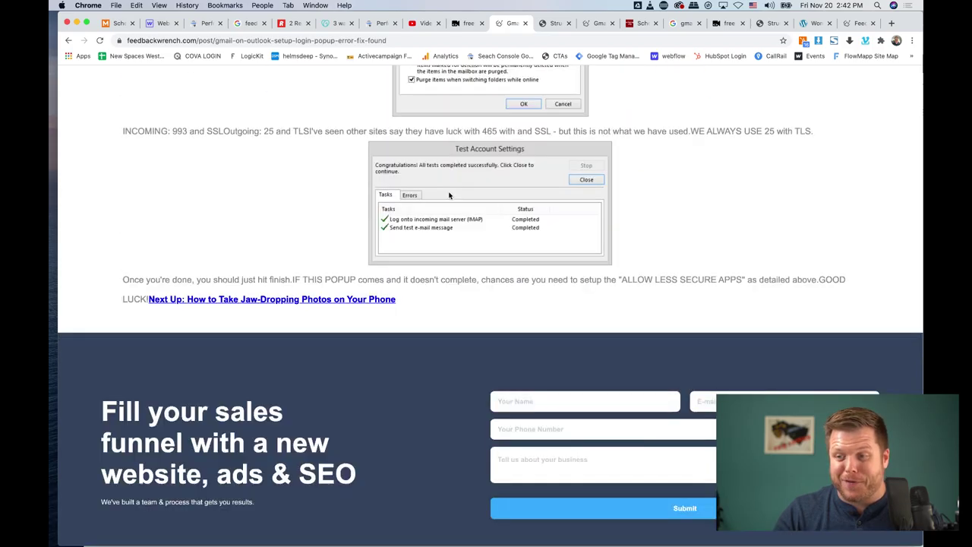
scroll(449, 195, "down", 5)
scroll(449, 195, "up", 20)
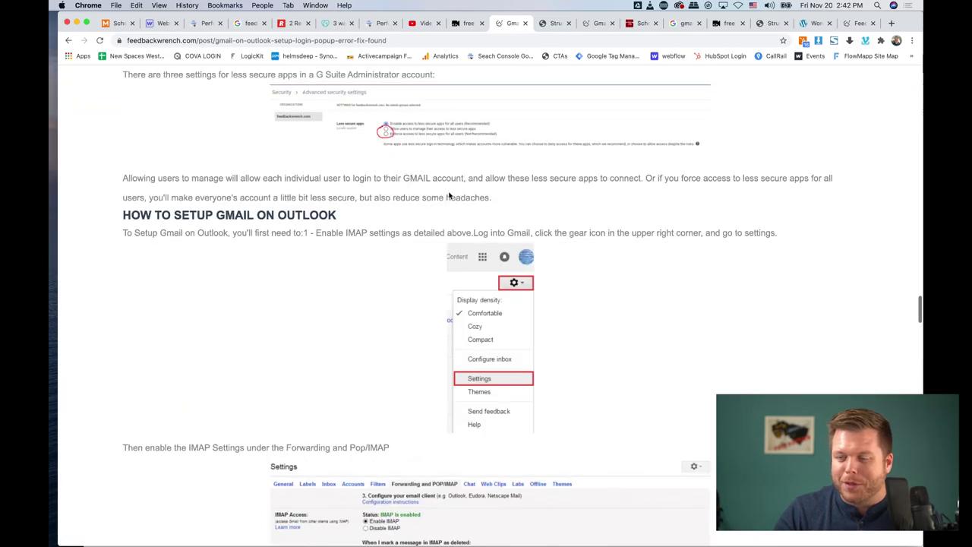
scroll(449, 195, "up", 20)
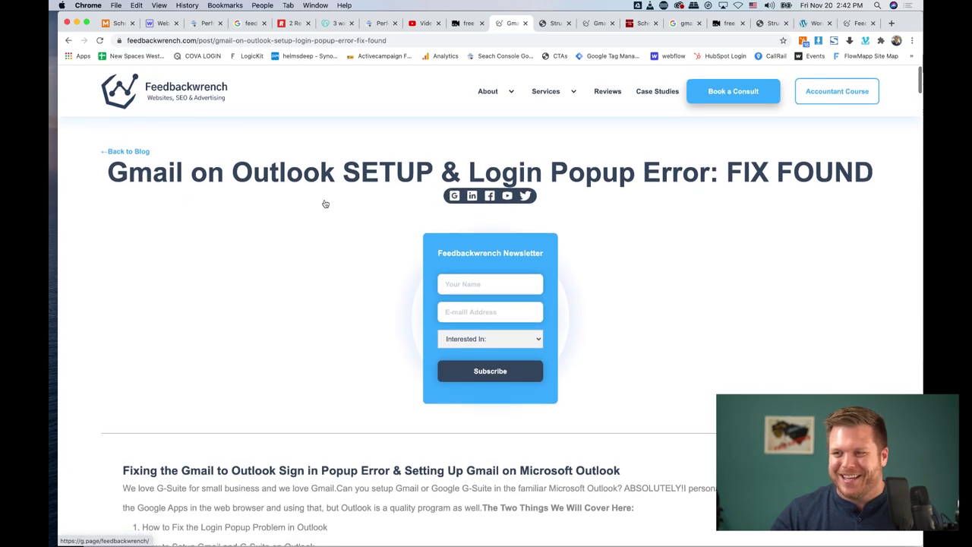
double_click(264, 186)
scroll(304, 220, "down", 5)
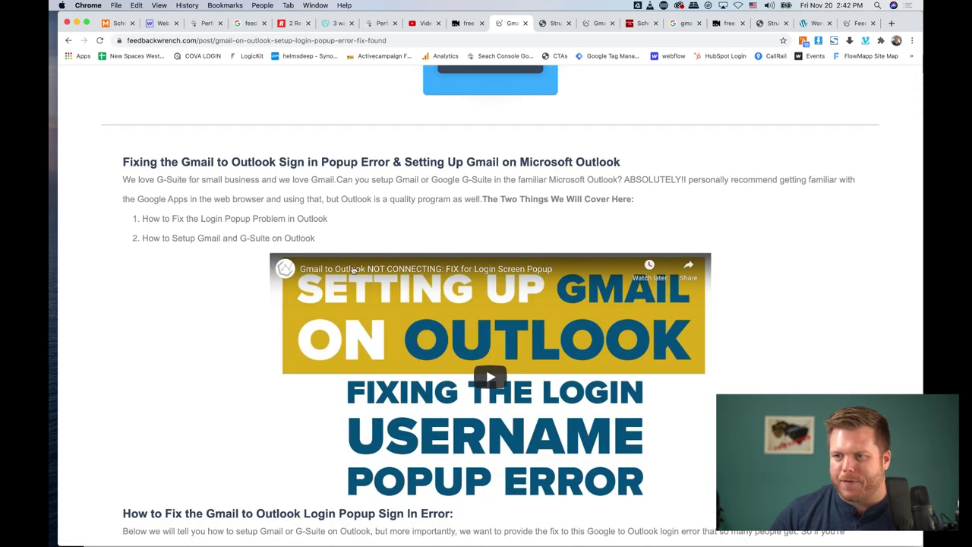
Step: Open the embedded video on YouTube and view its analytics: 227 views, 14.3 watch hours
left_click(353, 271)
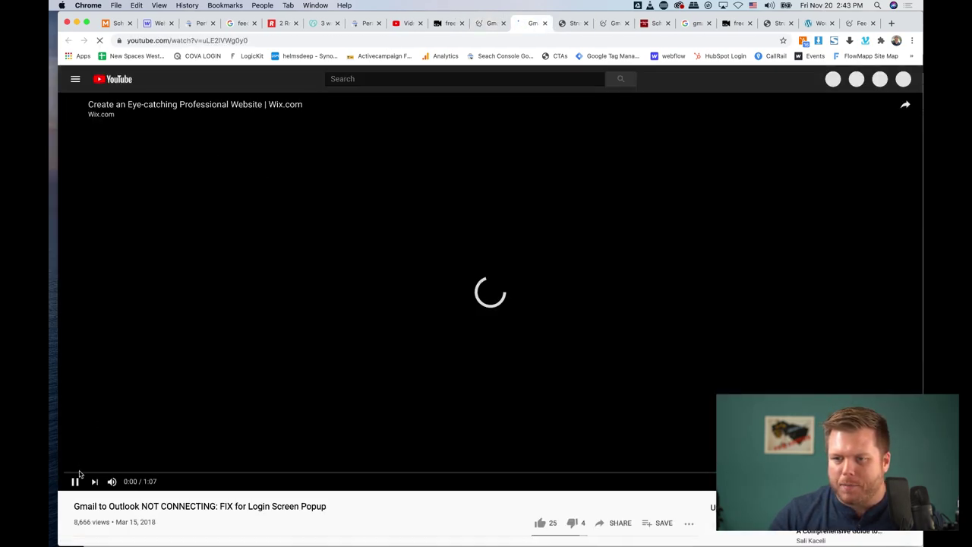
scroll(217, 352, "down", 3)
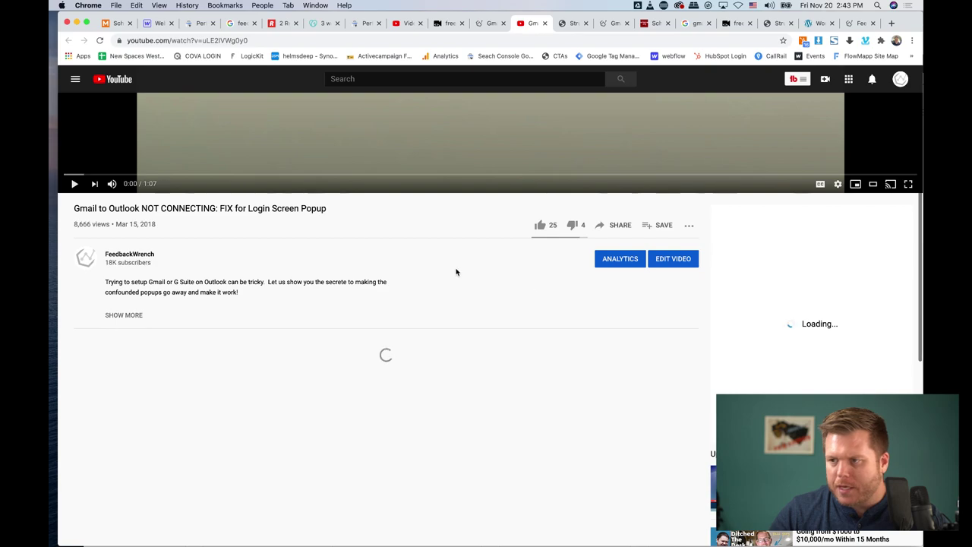
left_click(615, 258)
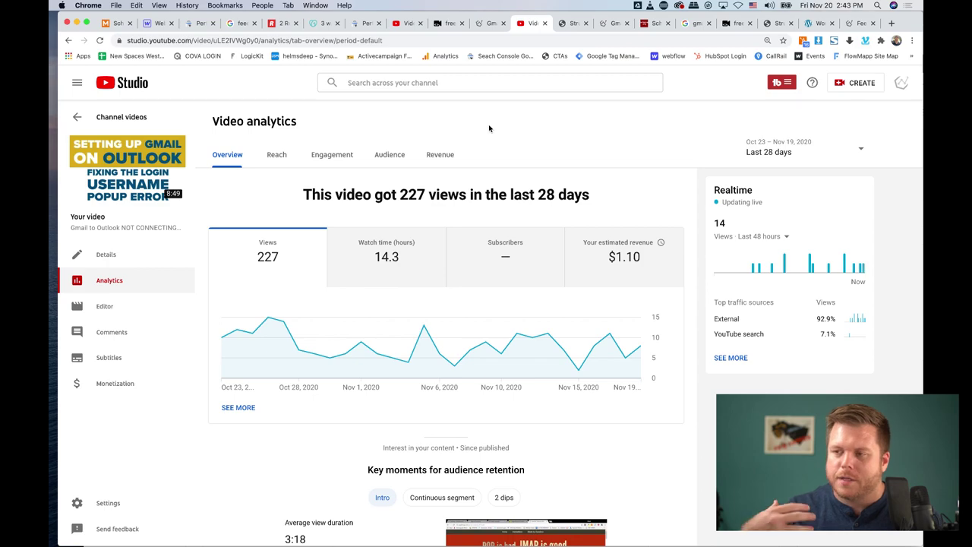
Step: Review the video's Reach report: 88.1% external views, 76.0% from feedbackwrench.com, 659 impressions
left_click(272, 156)
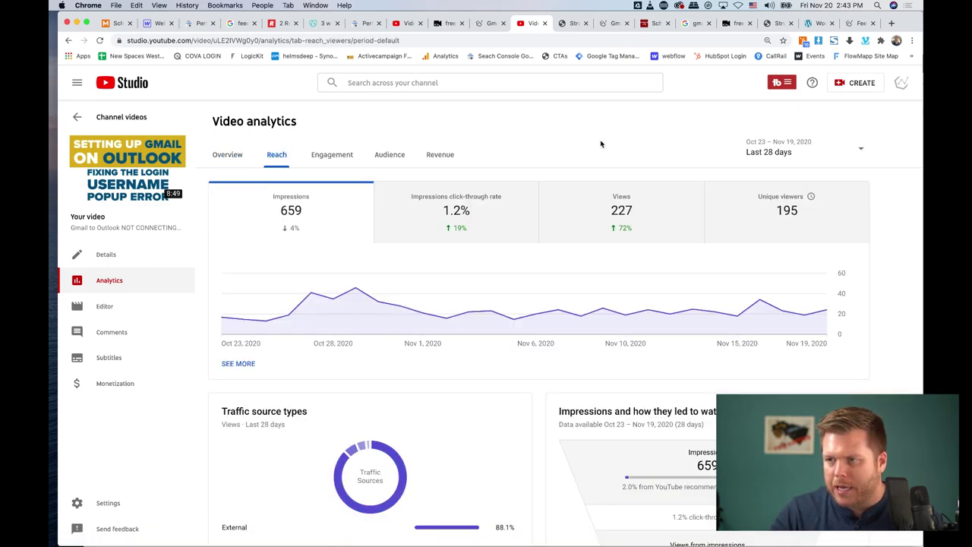
scroll(420, 291, "down", 5)
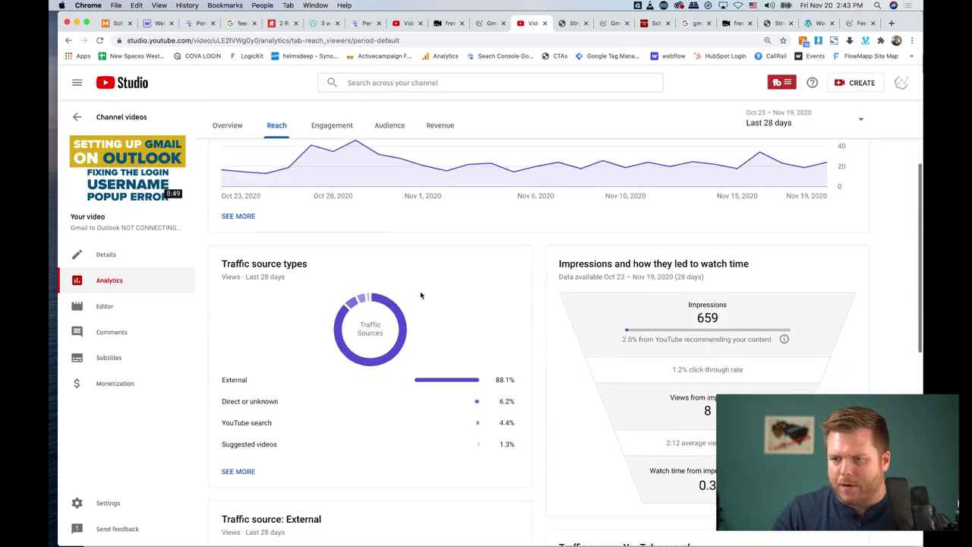
scroll(387, 384, "up", 5)
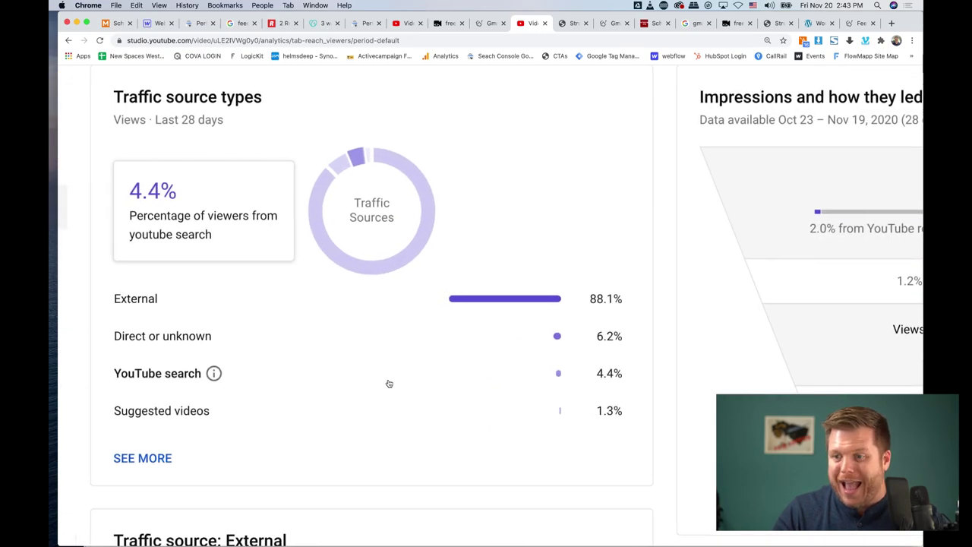
mouse_move(188, 298)
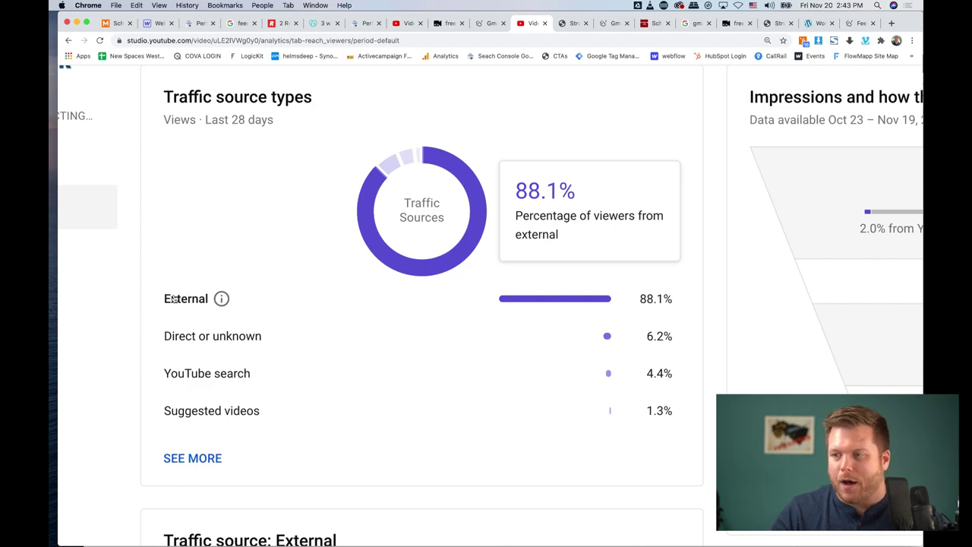
scroll(466, 278, "down", 5)
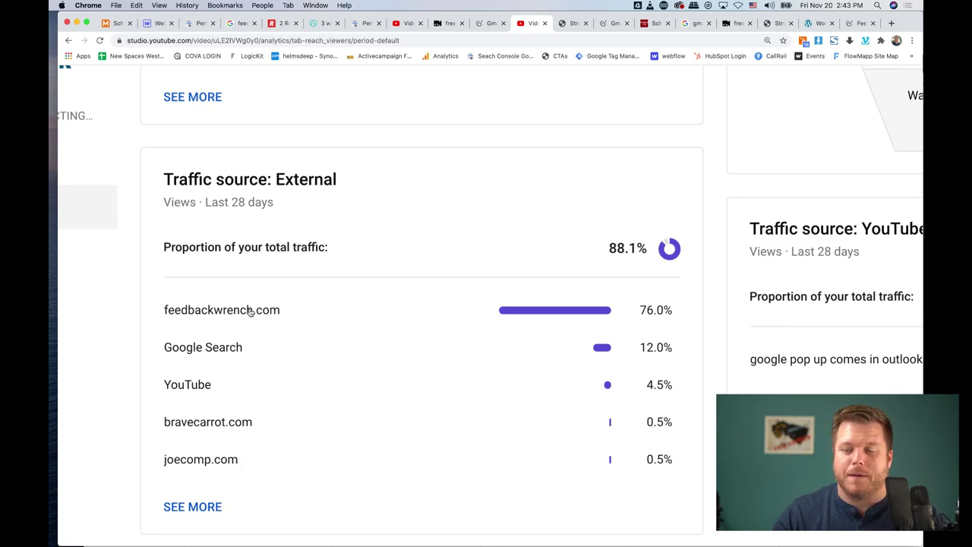
scroll(249, 311, "down", 5)
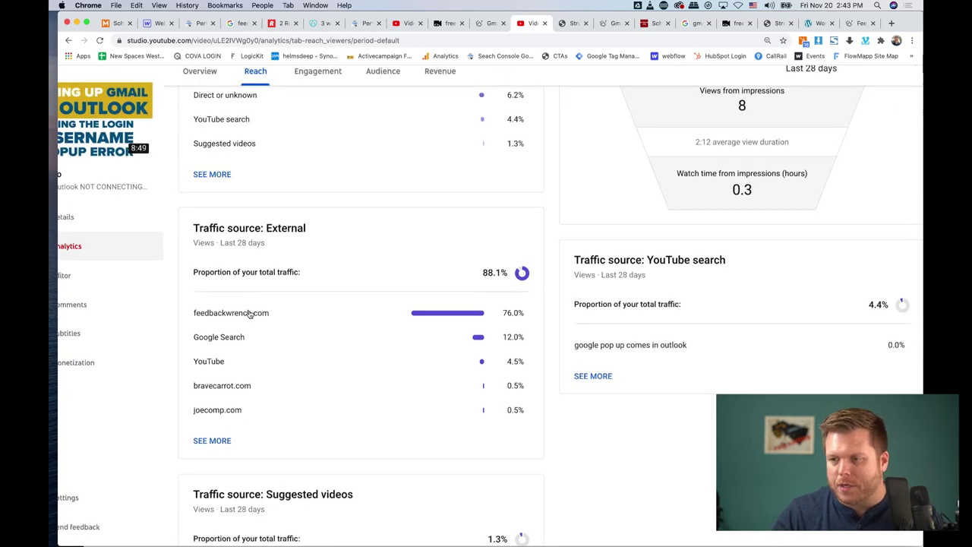
scroll(250, 313, "down", 2)
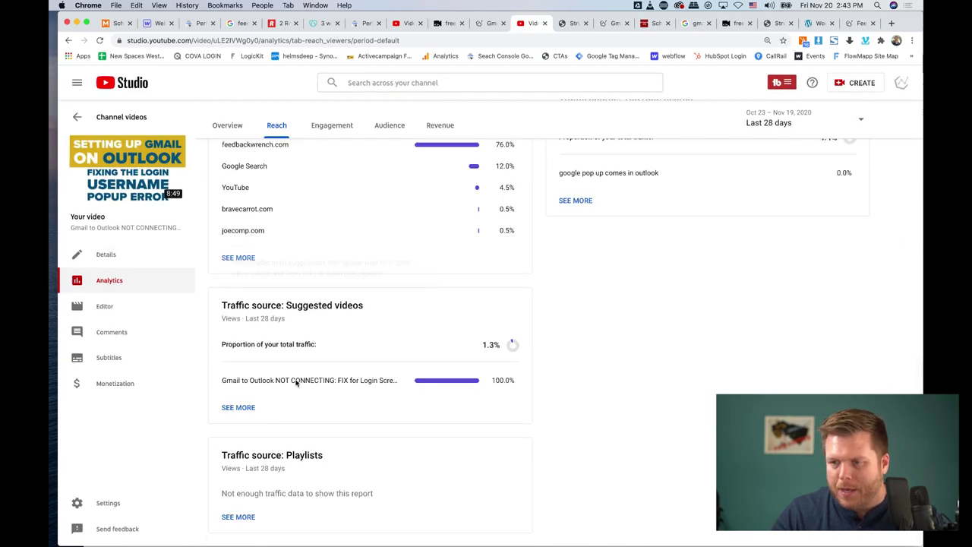
scroll(673, 466, "up", 10)
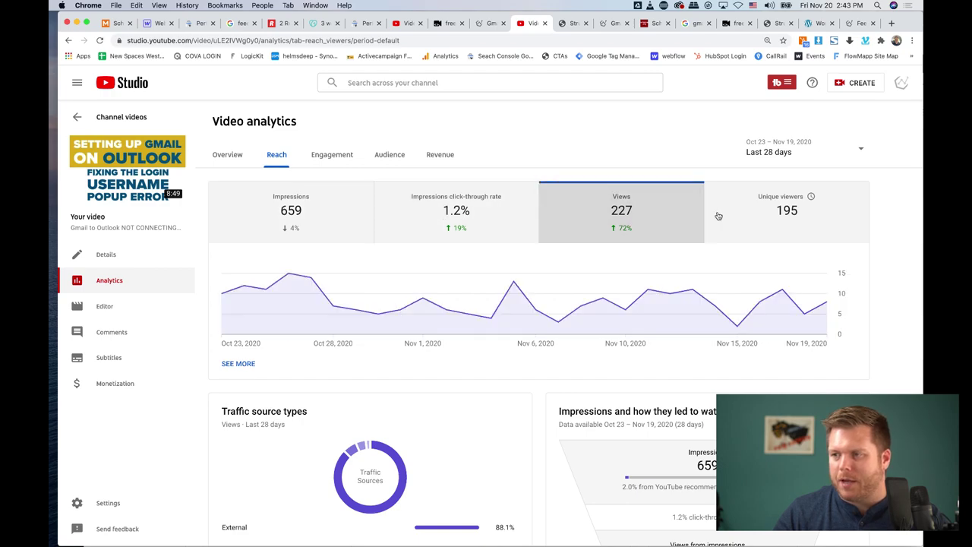
left_click(289, 229)
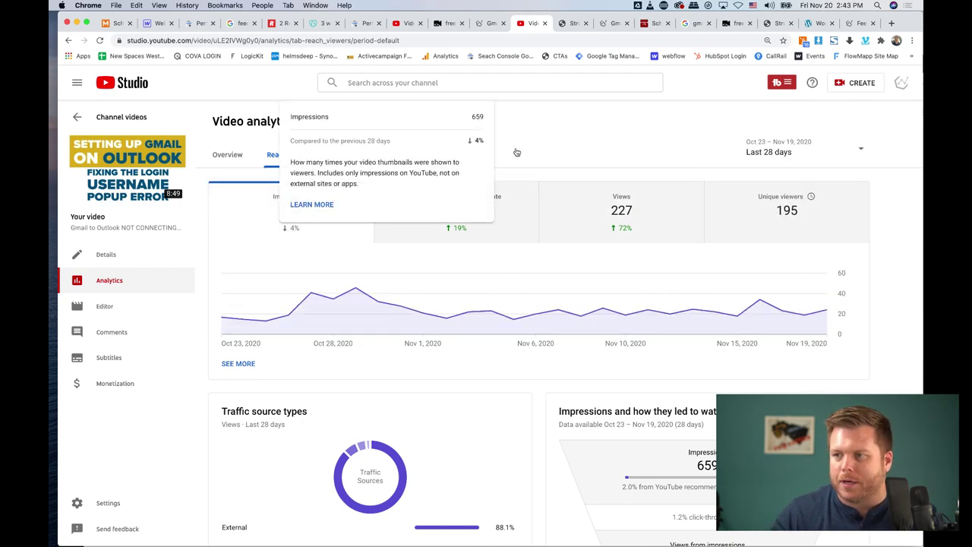
Step: Look over the Feedbackwrench Gmail-to-Outlook post, then go back to the videoSchema.com generator
left_click(492, 23)
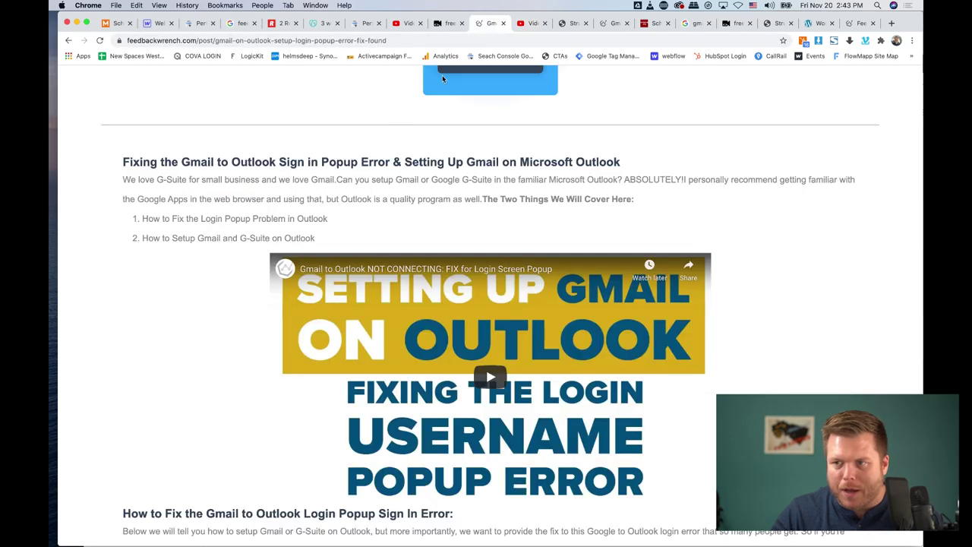
scroll(283, 190, "up", 1)
scroll(283, 190, "down", 9)
scroll(283, 190, "up", 5)
scroll(283, 190, "up", 6)
scroll(283, 190, "down", 3)
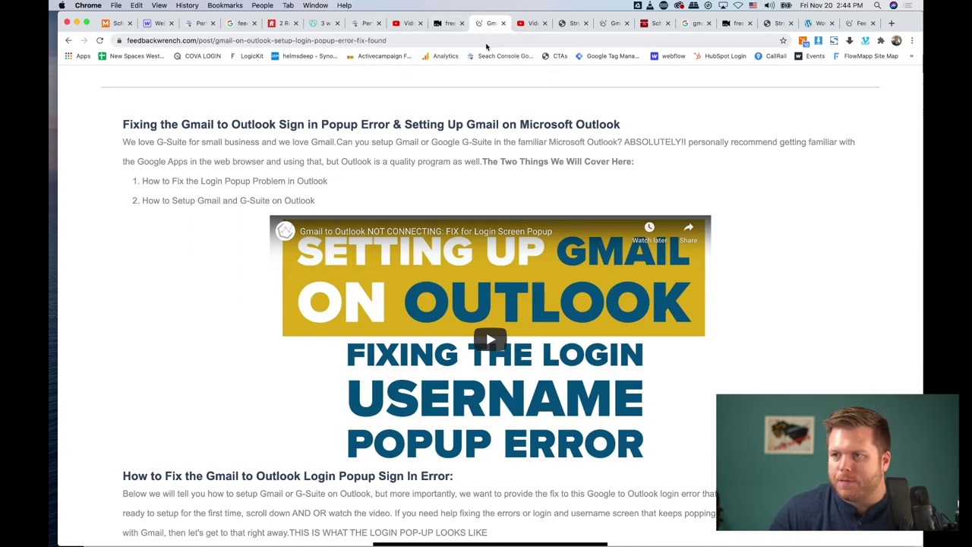
left_click(445, 29)
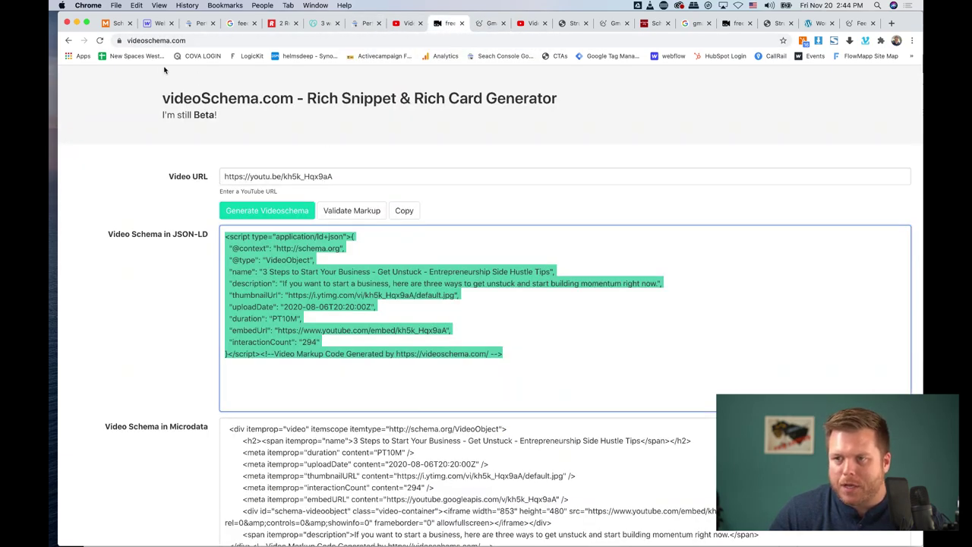
Step: Clear a stray text selection and bring up Search Console's video performance report for feedbackwrench.com
left_click_drag(164, 70, 319, 130)
left_click(327, 133)
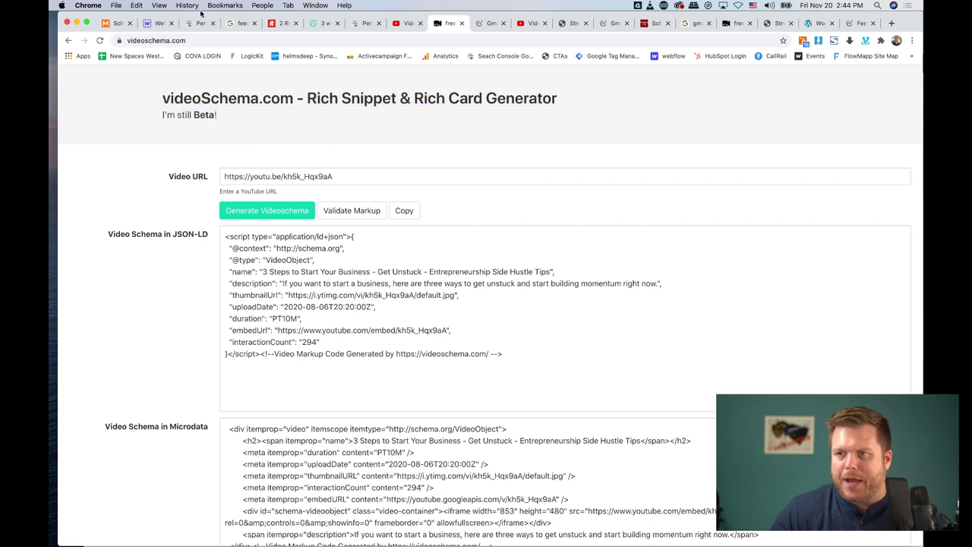
left_click(159, 24)
left_click(187, 28)
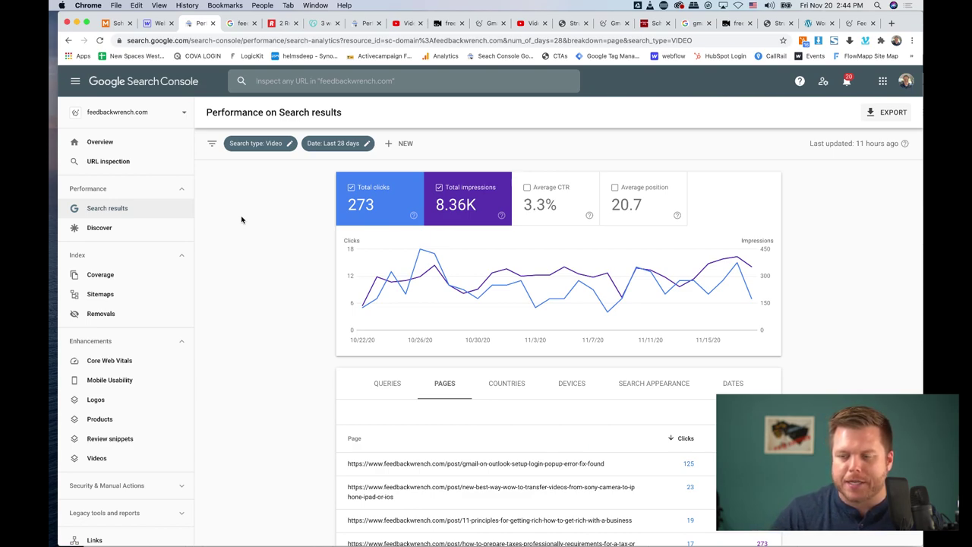
Step: Scroll through the ten Video pages, led by the Gmail-on-Outlook post with 125 clicks
scroll(241, 219, "down", 3)
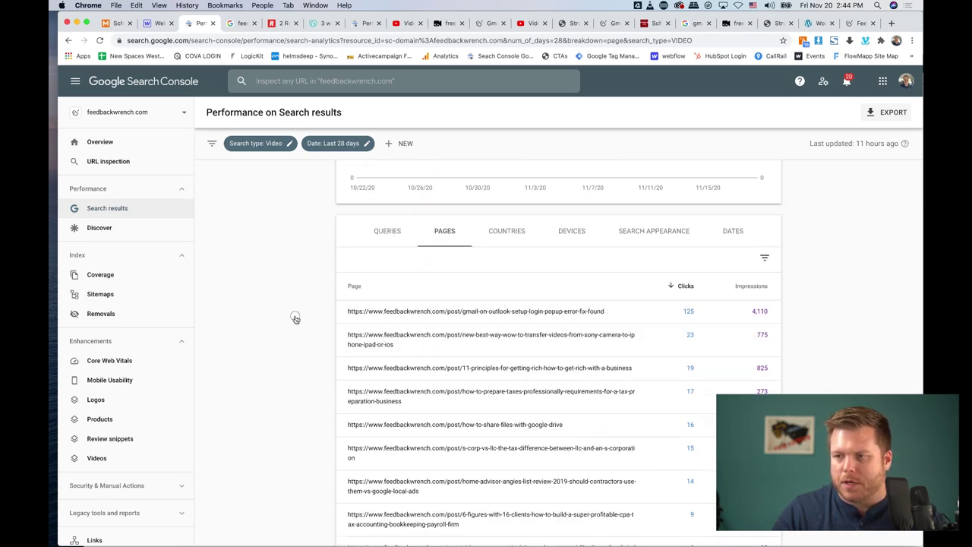
scroll(295, 317, "down", 2)
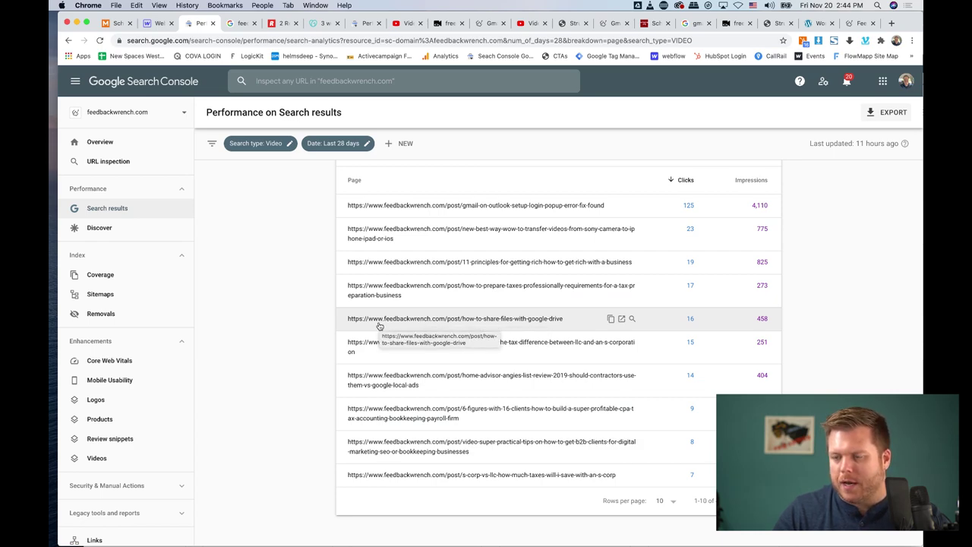
Step: From the feedbackwrench Google results, load analytics.google.com by typing 'ana' in the address bar
left_click(241, 23)
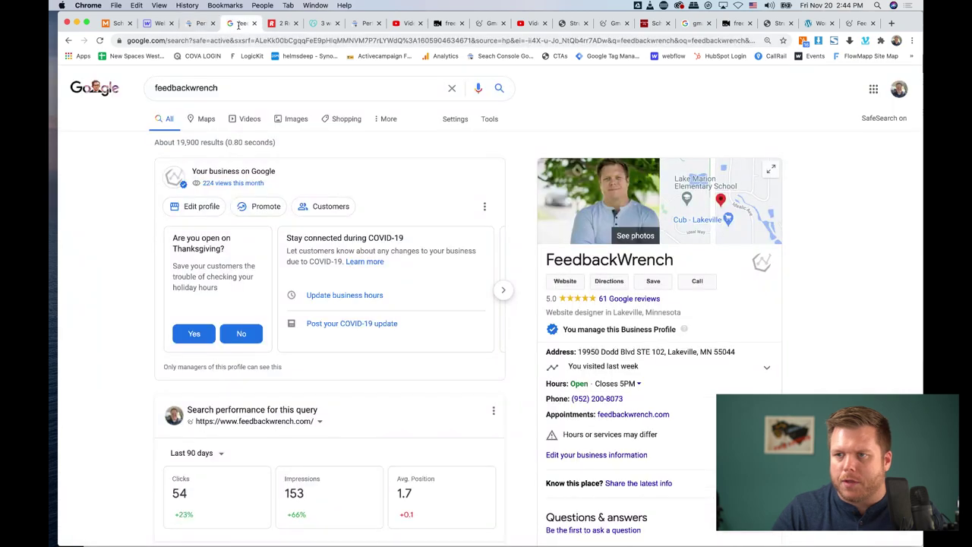
left_click(238, 41)
type("analy")
key("Return")
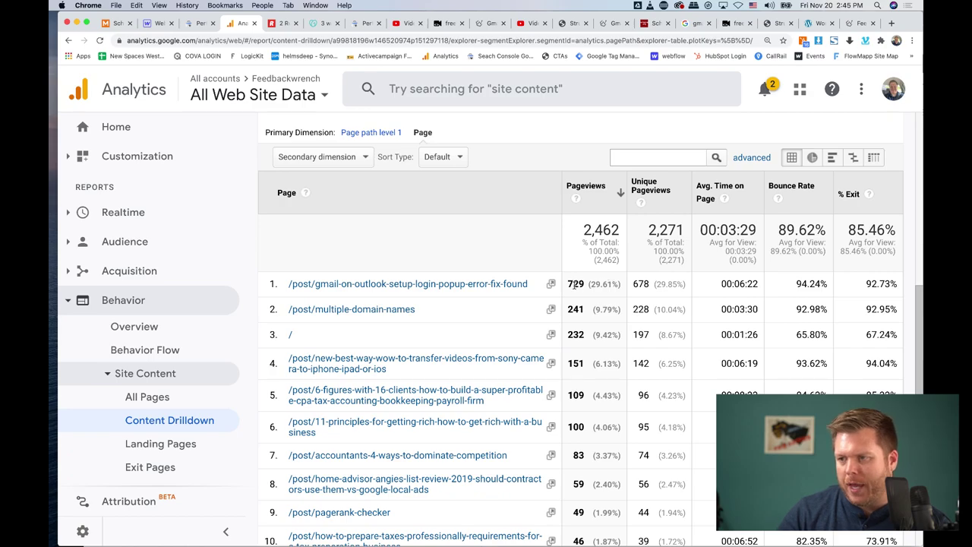
Step: Check the top post's pageview figures and zoom the Content Drilldown report in
left_click_drag(569, 283, 665, 291)
left_click(667, 292)
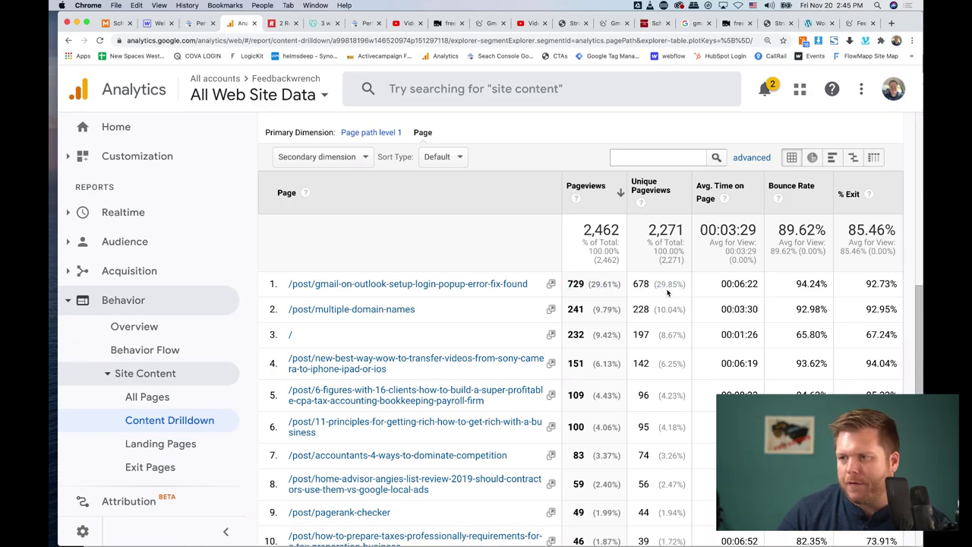
scroll(667, 292, "up", 5)
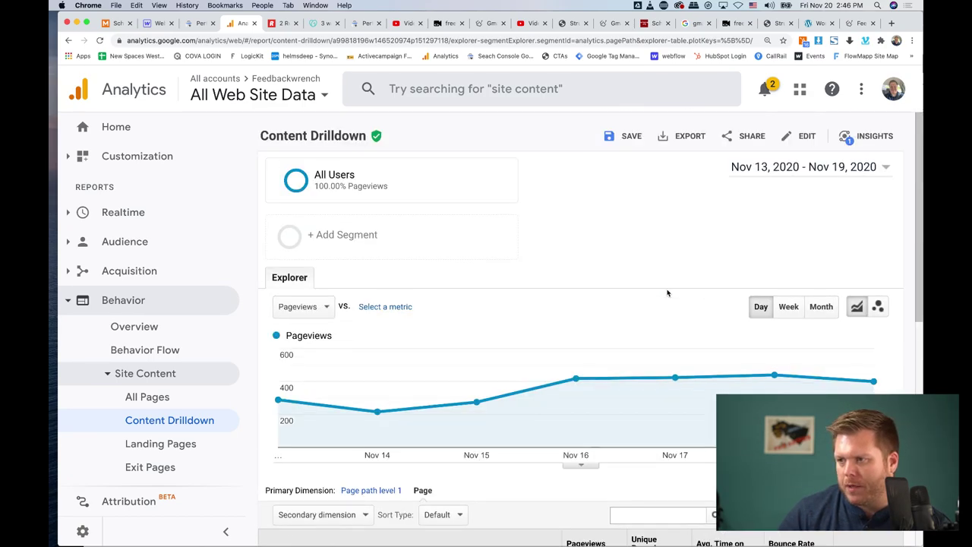
scroll(668, 293, "down", 5)
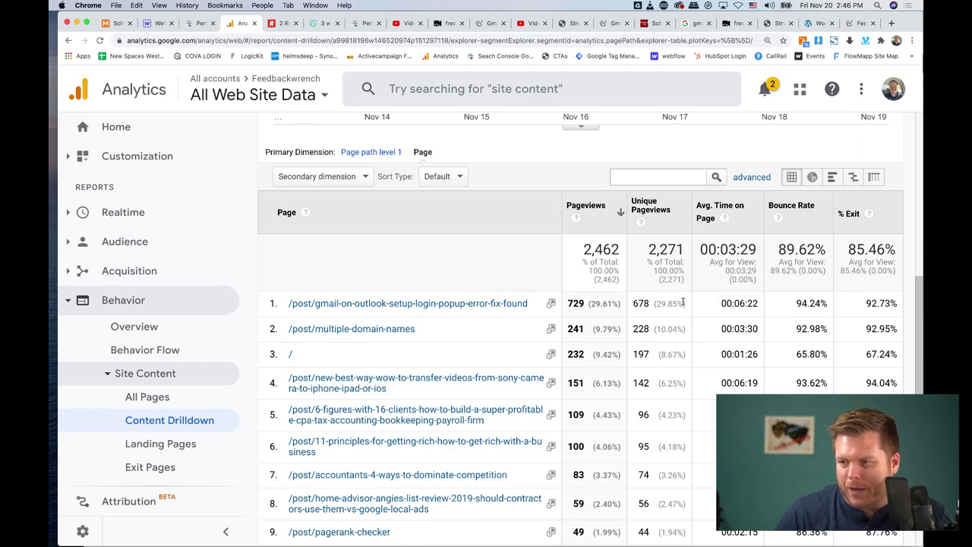
key("super+plus")
key("super+plus")
key("super+plus")
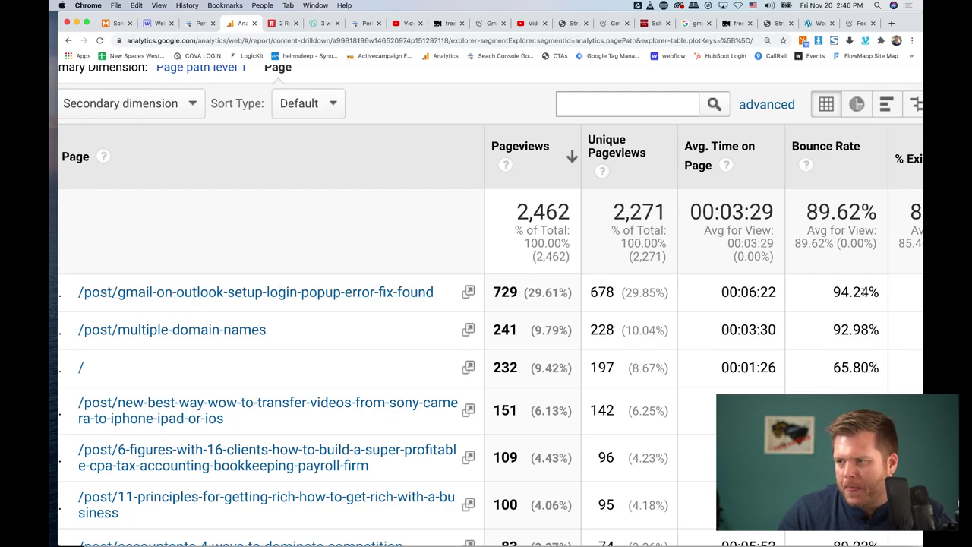
Step: Compare average time on page across posts: 00:06:22, 00:03:30, 00:01:26, 00:06:19 and 00:08:33
triple_click(863, 292)
triple_click(753, 292)
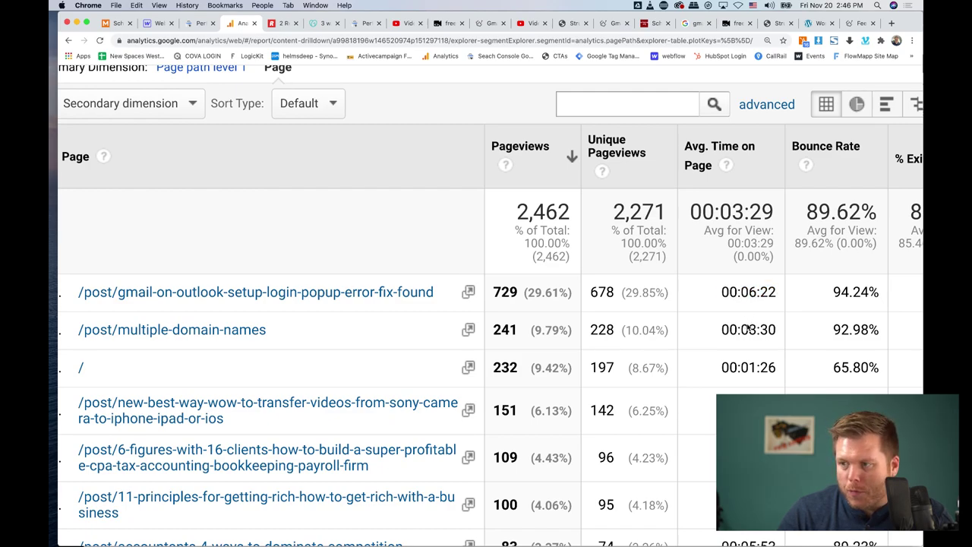
triple_click(748, 327)
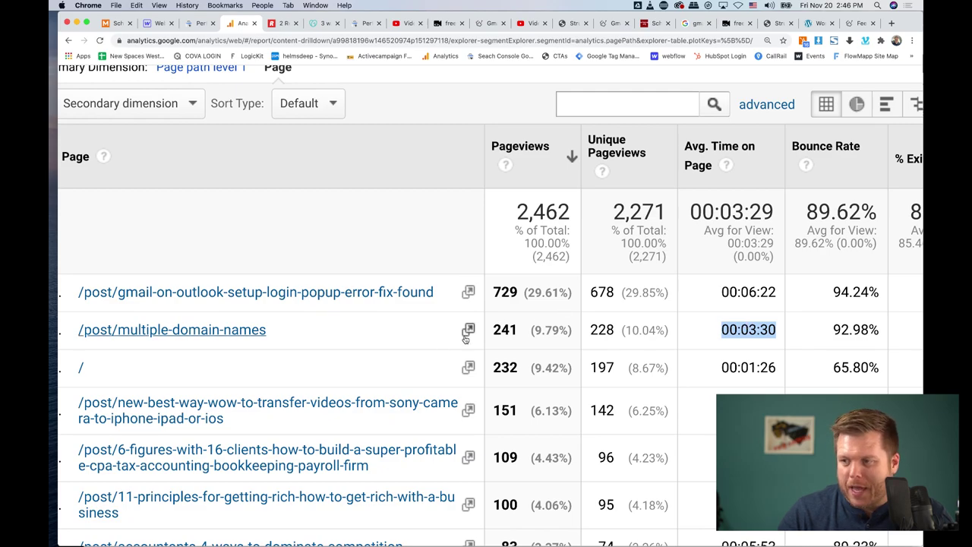
scroll(661, 357, "down", 1)
double_click(747, 364)
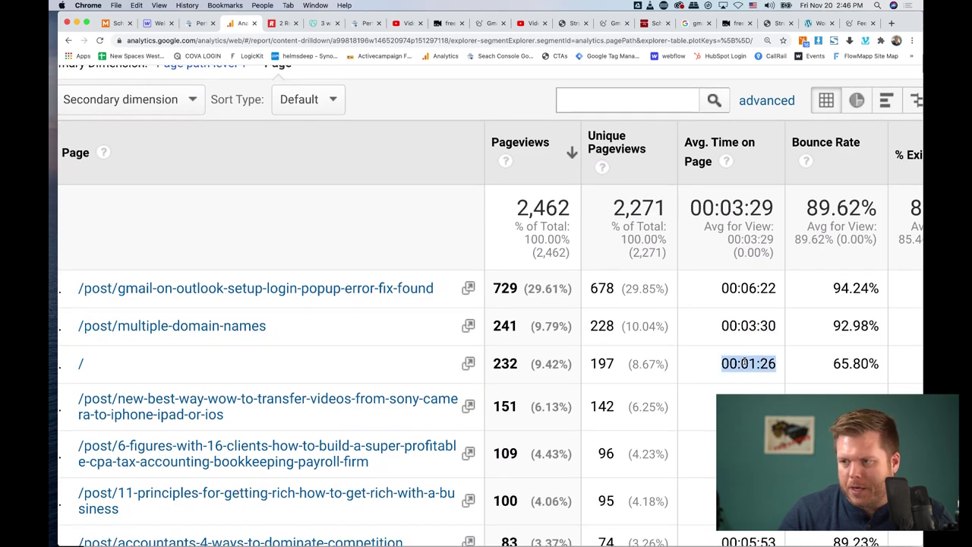
scroll(744, 362, "down", 1)
triple_click(746, 362)
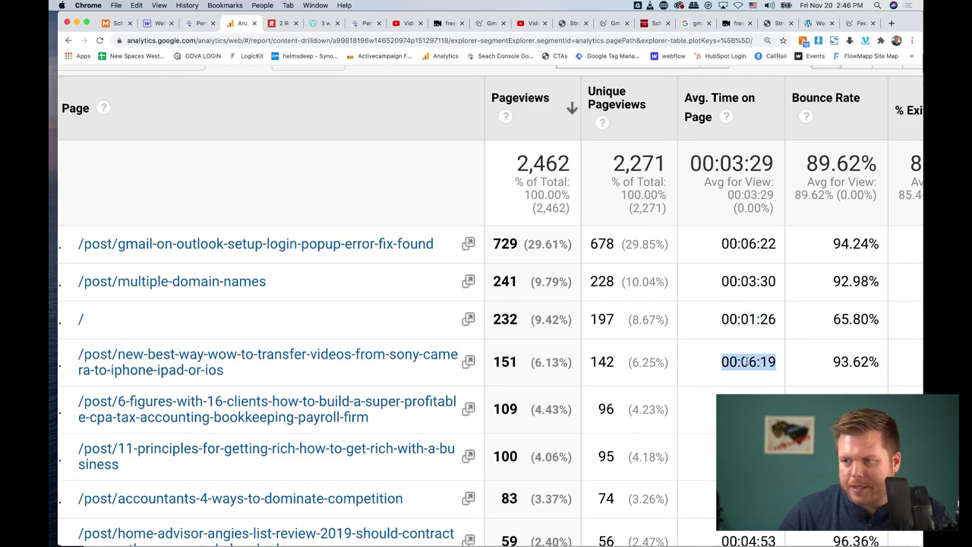
scroll(746, 362, "down", 1)
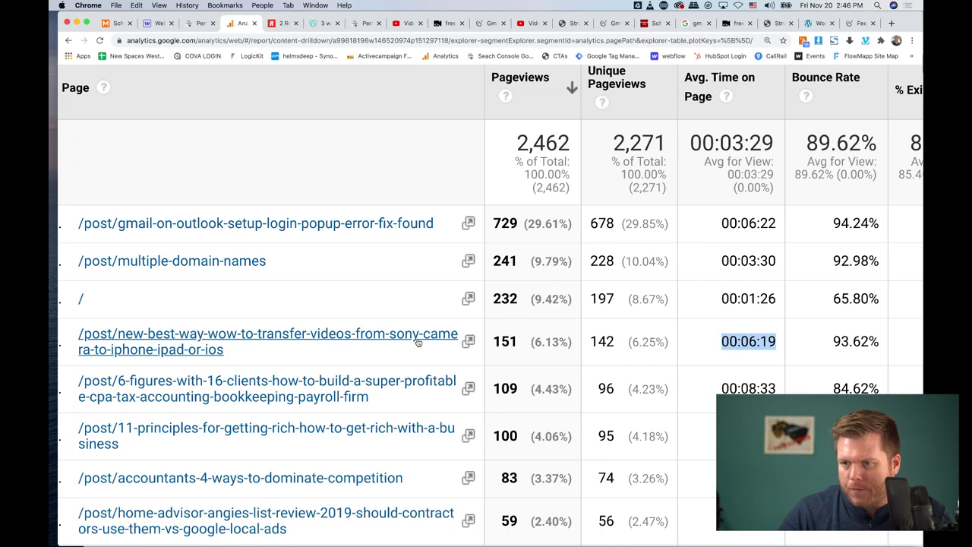
double_click(748, 388)
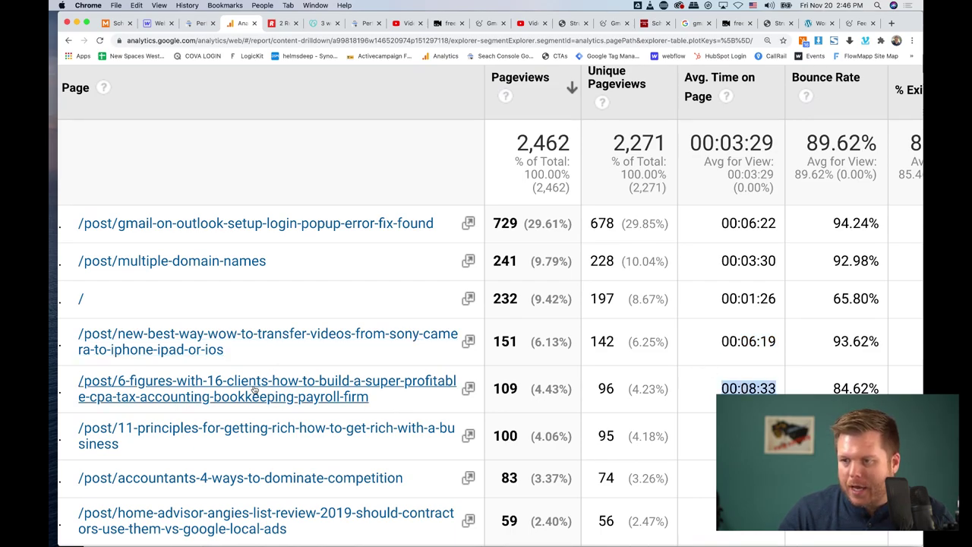
Step: Open the 6 Figures blog post in its own window, then send it behind Analytics
left_click(468, 387)
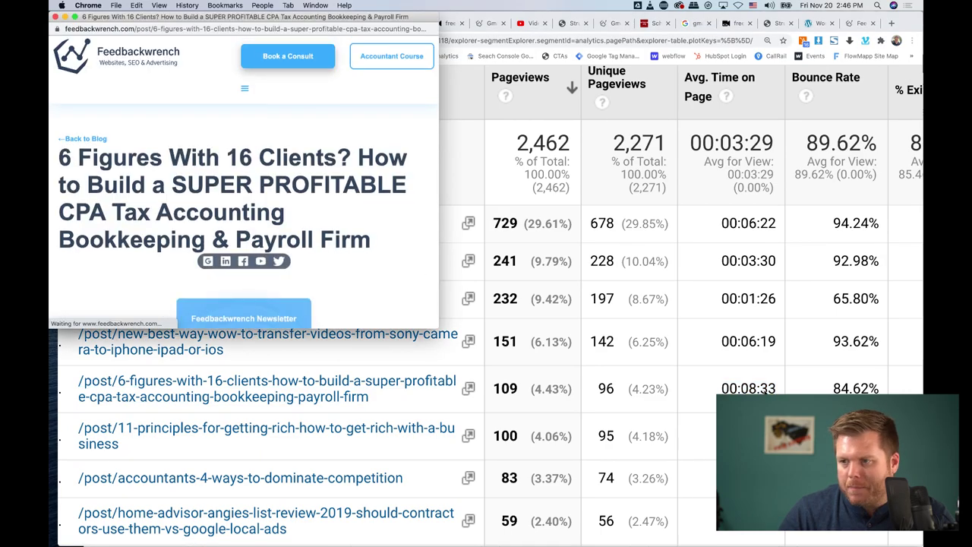
left_click_drag(435, 327, 626, 477)
scroll(525, 341, "down", 10)
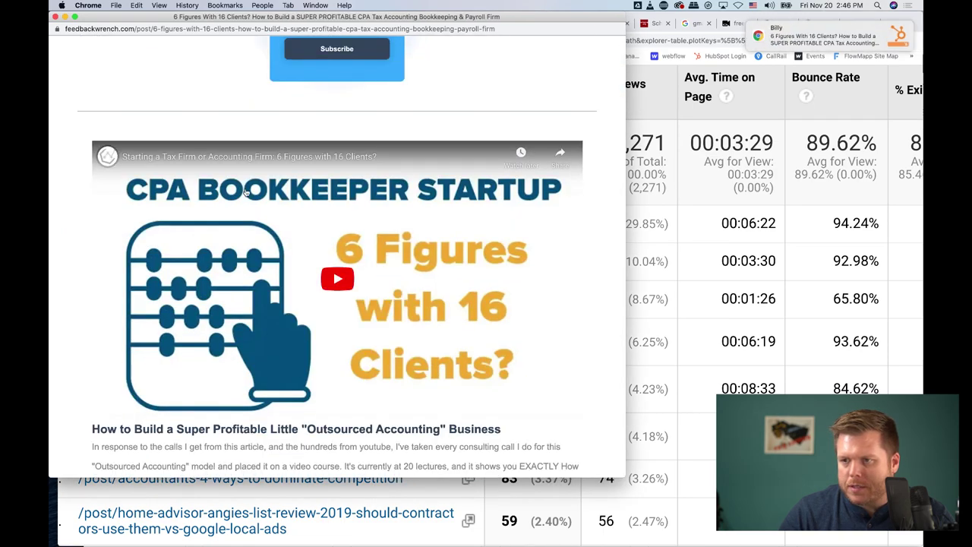
key("super+grave")
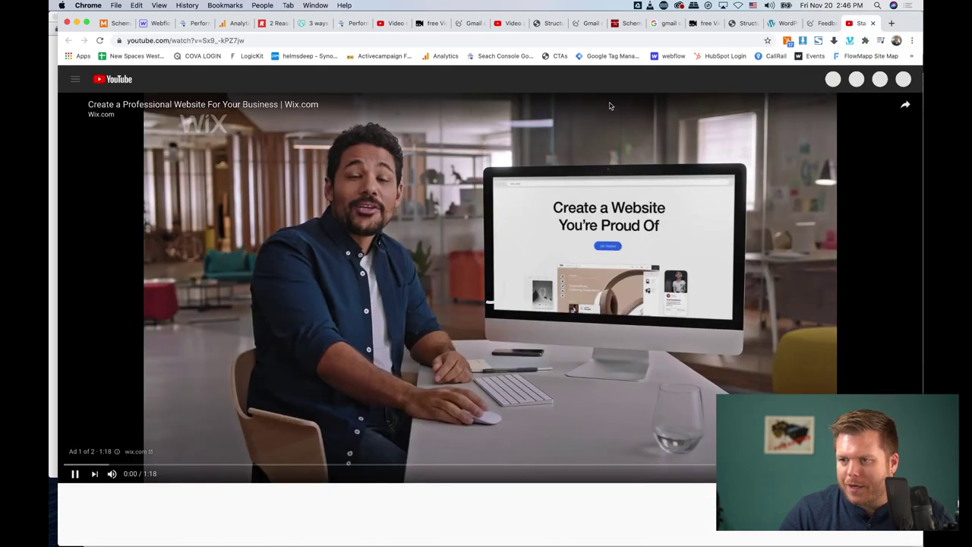
Step: Switch to the post's YouTube video, stop the ad, and open its YouTube Studio analytics
left_click(861, 23)
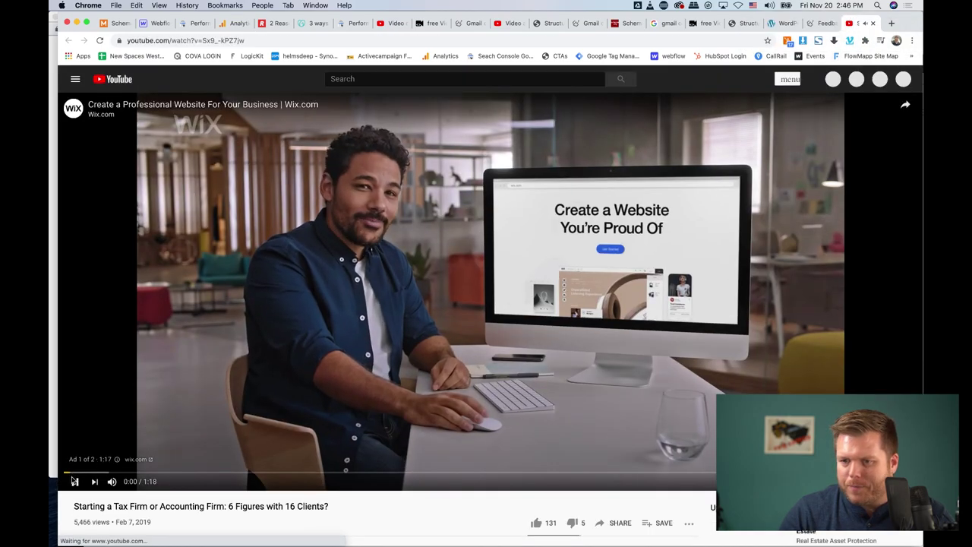
left_click(486, 357)
scroll(485, 362, "down", 4)
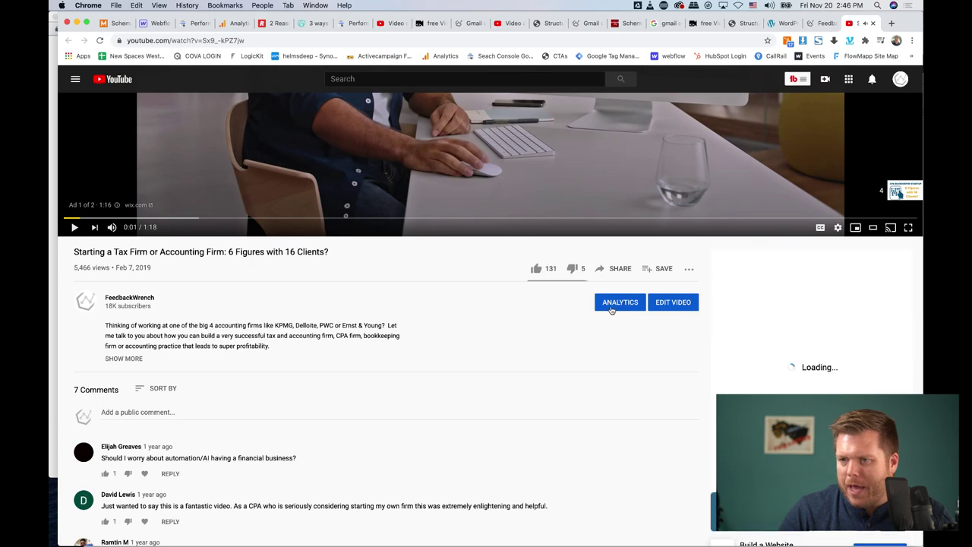
left_click(615, 305)
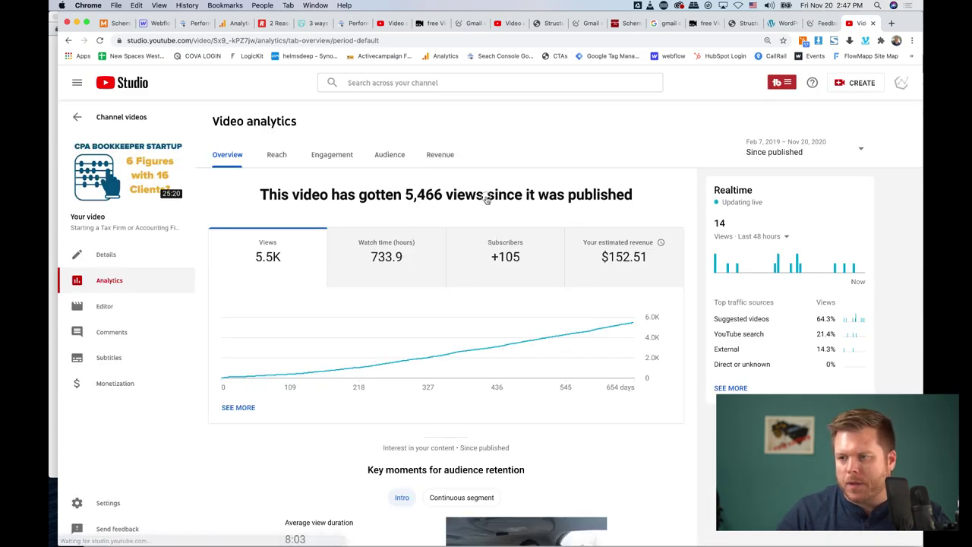
Step: Browse the Overview, Reach and Engagement statistics and limit the date range to the last 7 days
triple_click(479, 195)
left_click(479, 195)
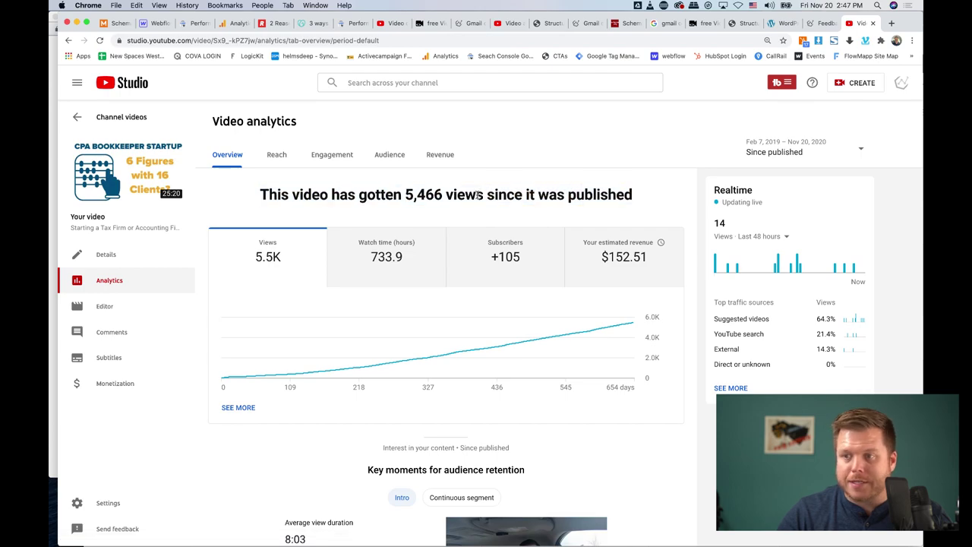
left_click(276, 155)
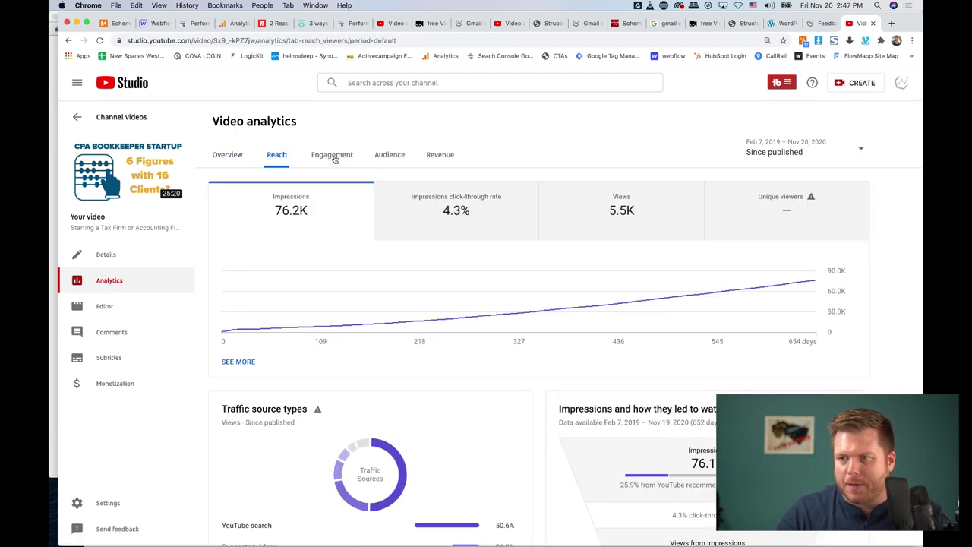
left_click(330, 157)
left_click(220, 155)
scroll(371, 222, "down", 10)
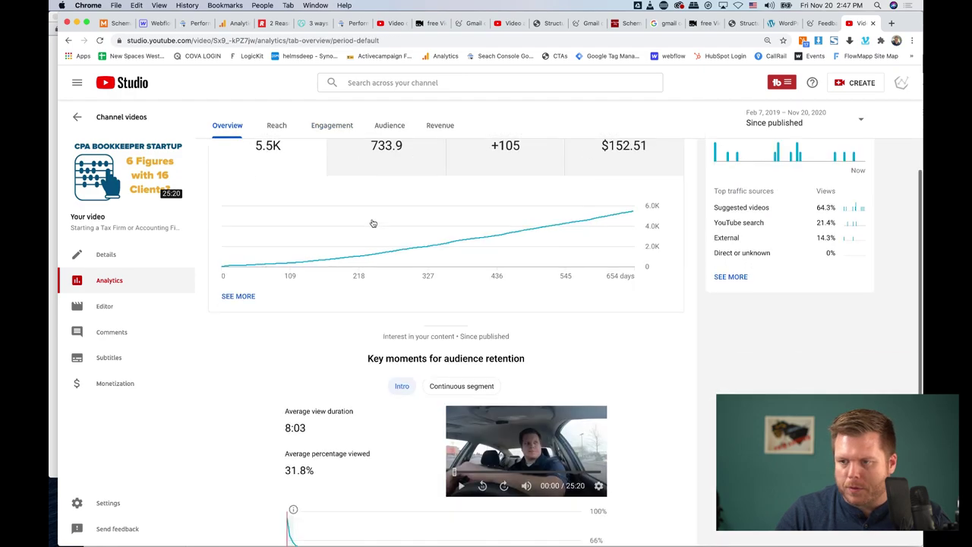
left_click(775, 122)
left_click(788, 145)
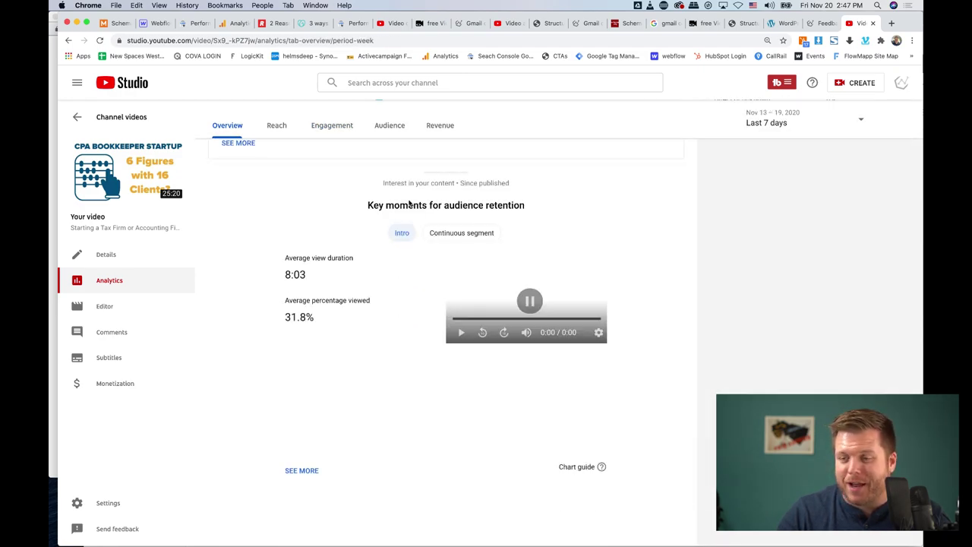
Step: Show the 7-day Reach report and scroll to external traffic sources, where feedbackwrench.com supplies 44.4%
scroll(301, 222, "up", 10)
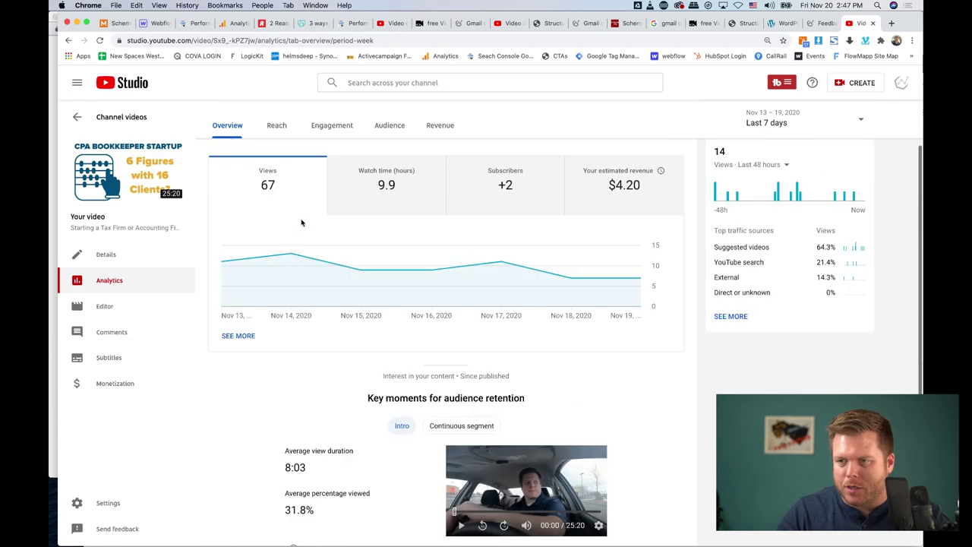
left_click(278, 153)
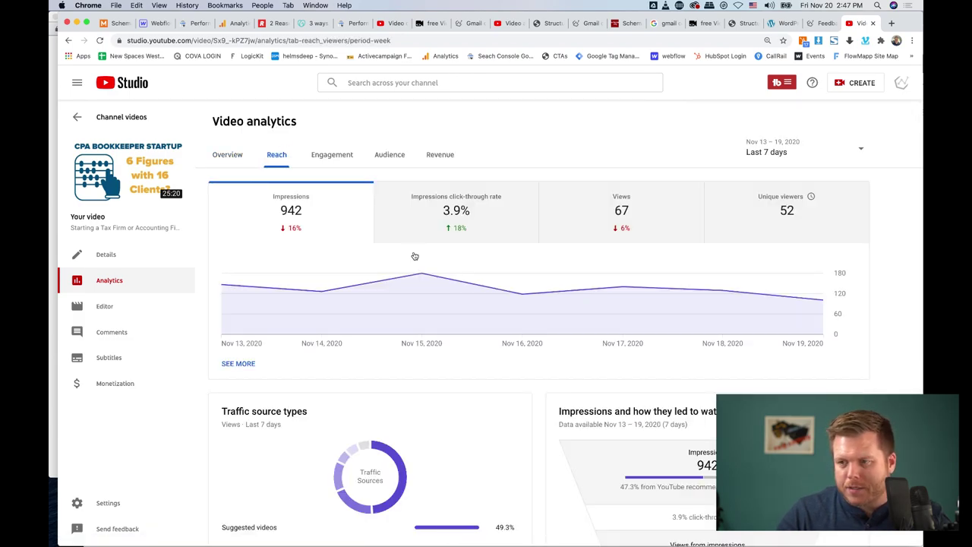
scroll(453, 397, "down", 5)
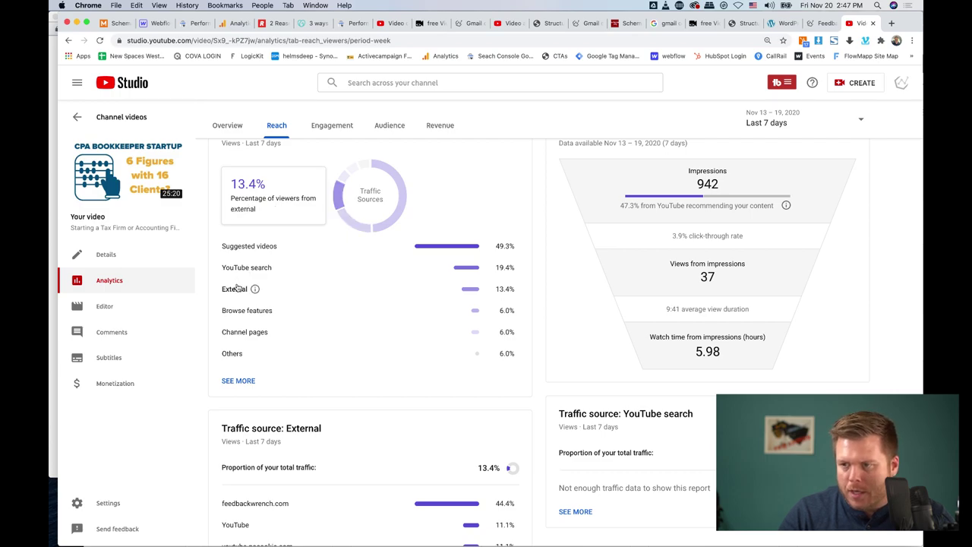
scroll(503, 293, "down", 3)
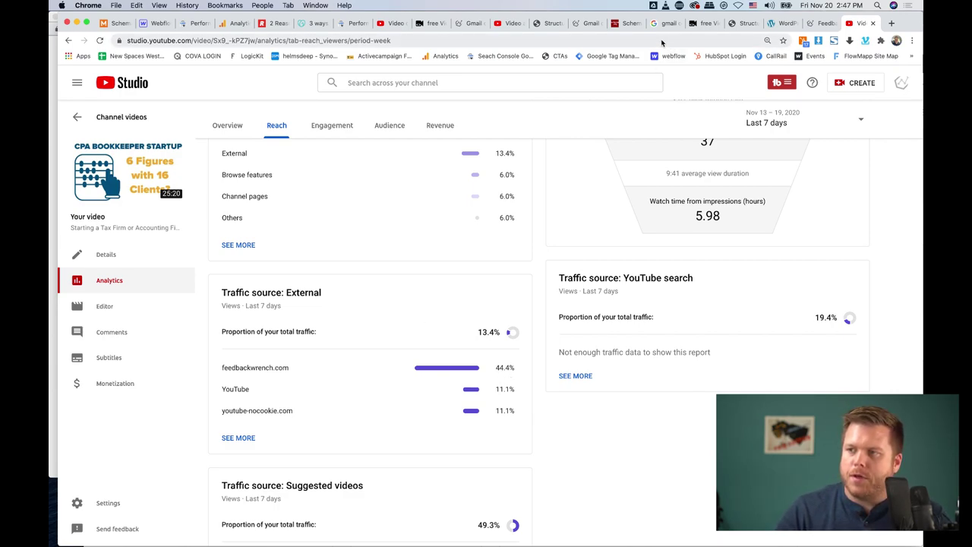
Step: Bring back Search Console's Video query report at normal zoom and clear the query selection
left_click(354, 25)
key("super+0")
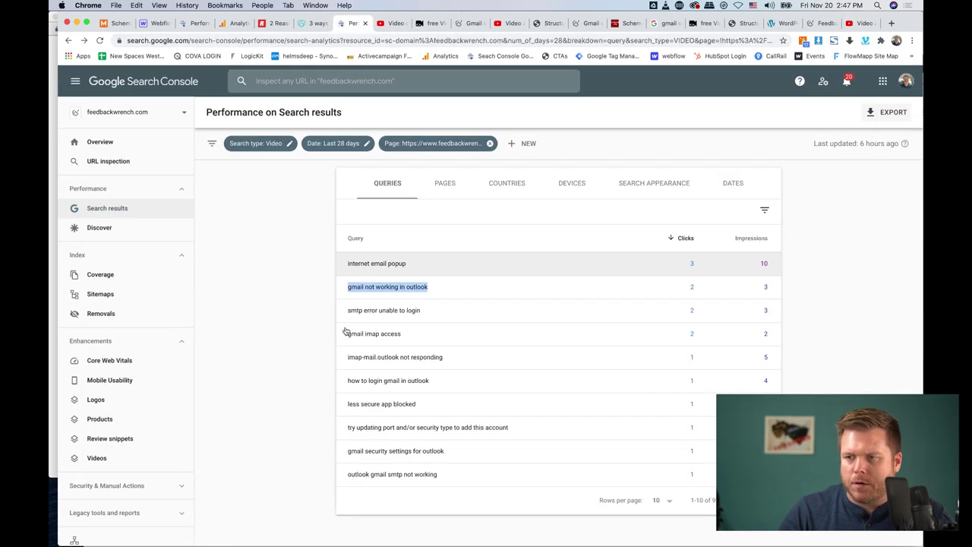
left_click(287, 323)
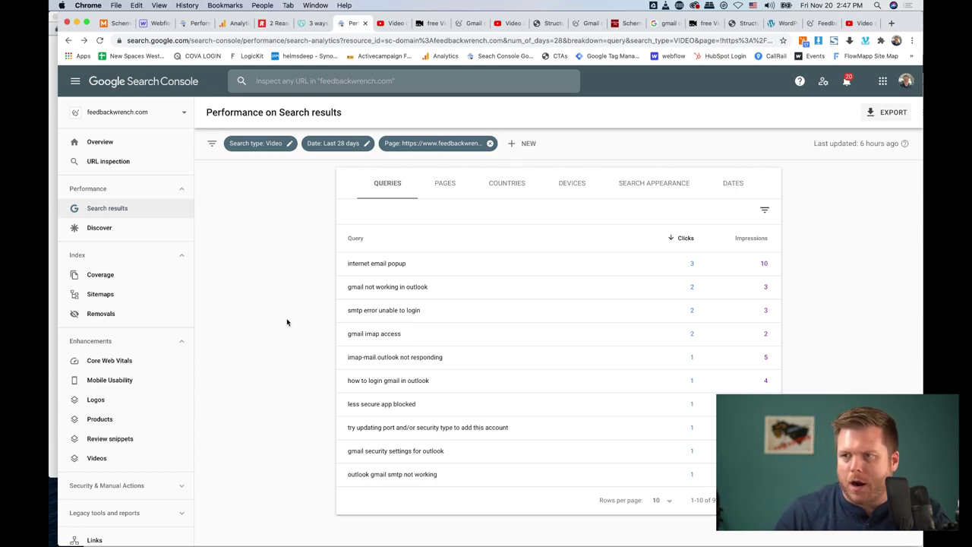
Step: In Analytics, drill into the 6-figures CPA post's stats, then return to the full drilldown
left_click(233, 24)
scroll(440, 281, "down", 1)
scroll(441, 281, "down", 3)
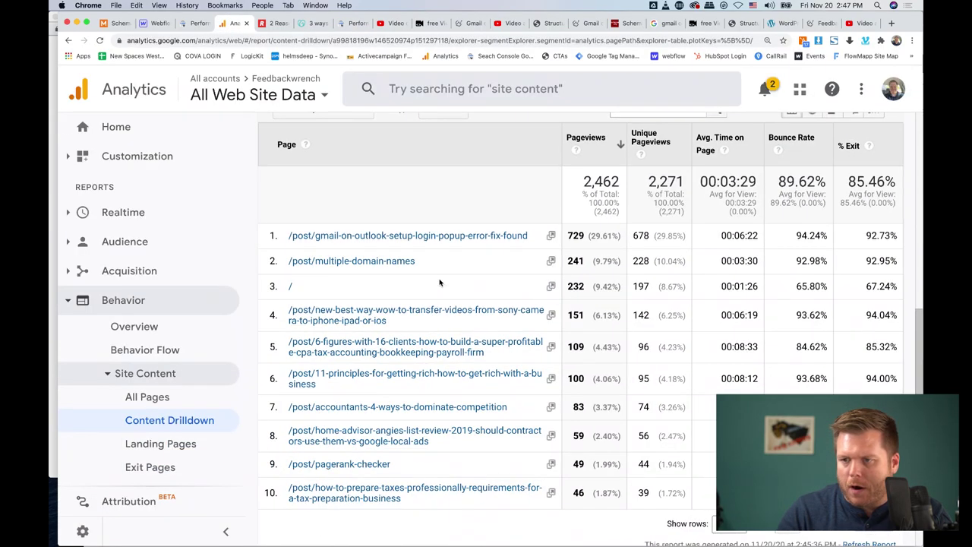
scroll(382, 319, "down", 1)
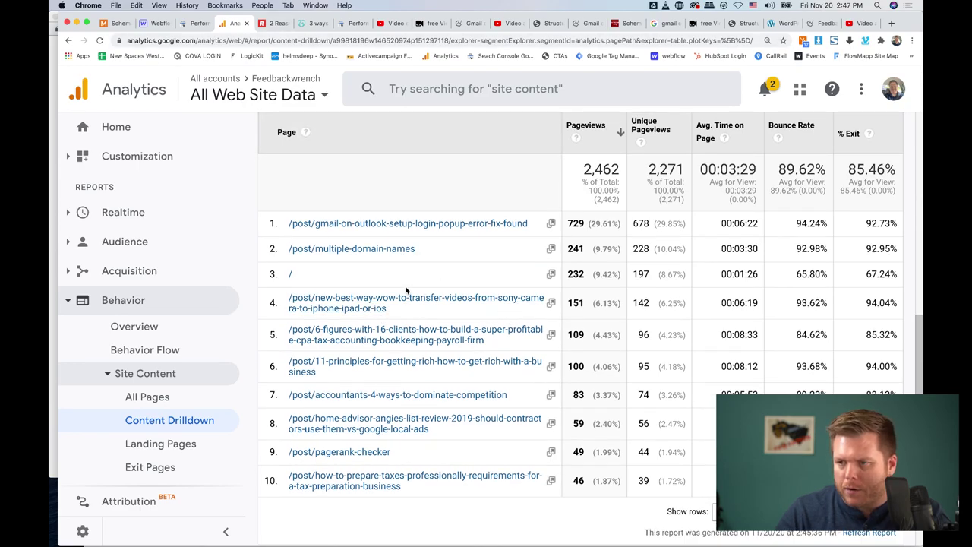
left_click(391, 339)
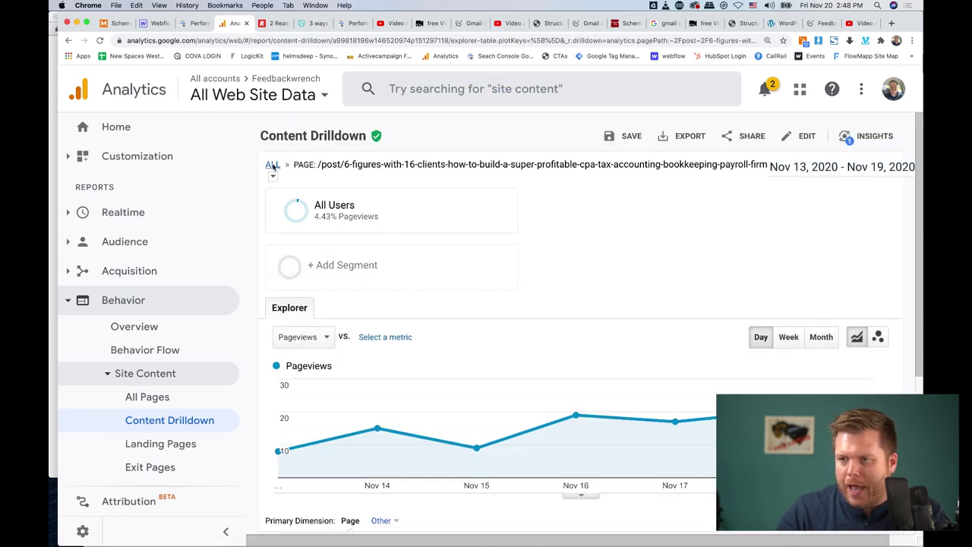
left_click(272, 165)
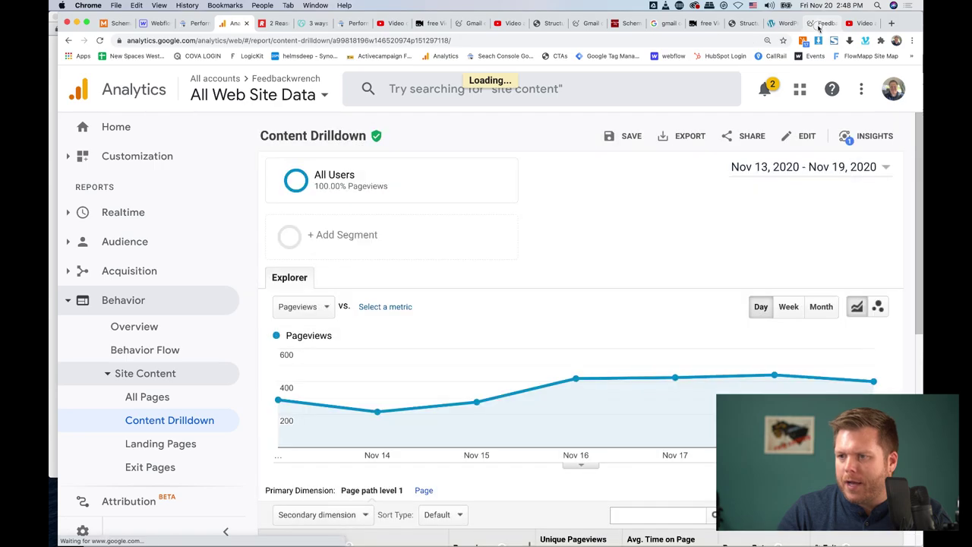
Step: After glancing at the website and Search Console, set Analytics' Primary Dimension to Page for full paths
left_click(826, 24)
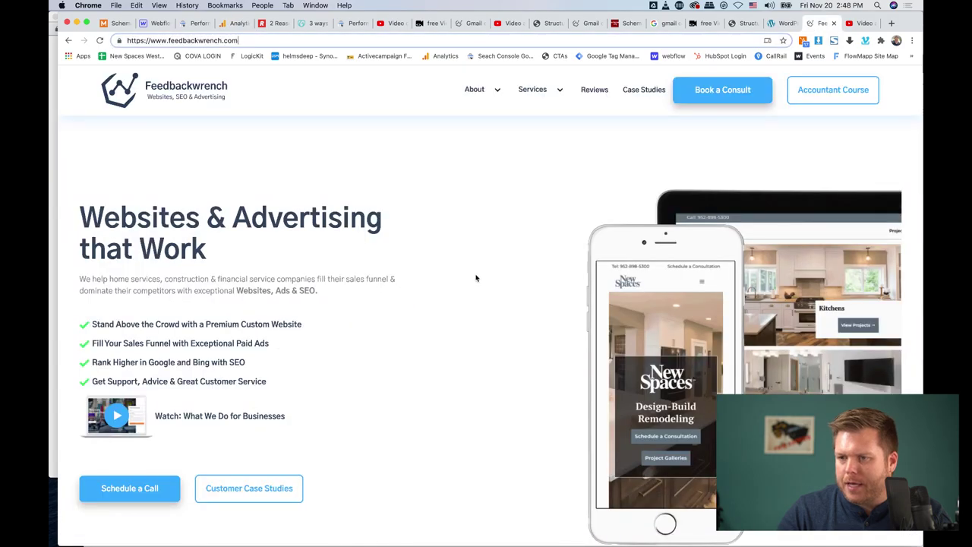
left_click(196, 24)
left_click(237, 25)
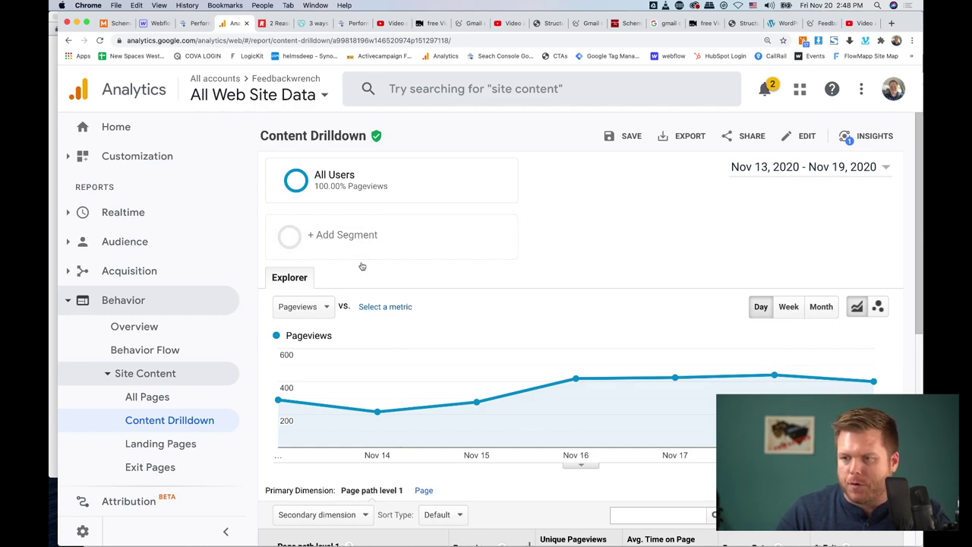
scroll(362, 266, "down", 5)
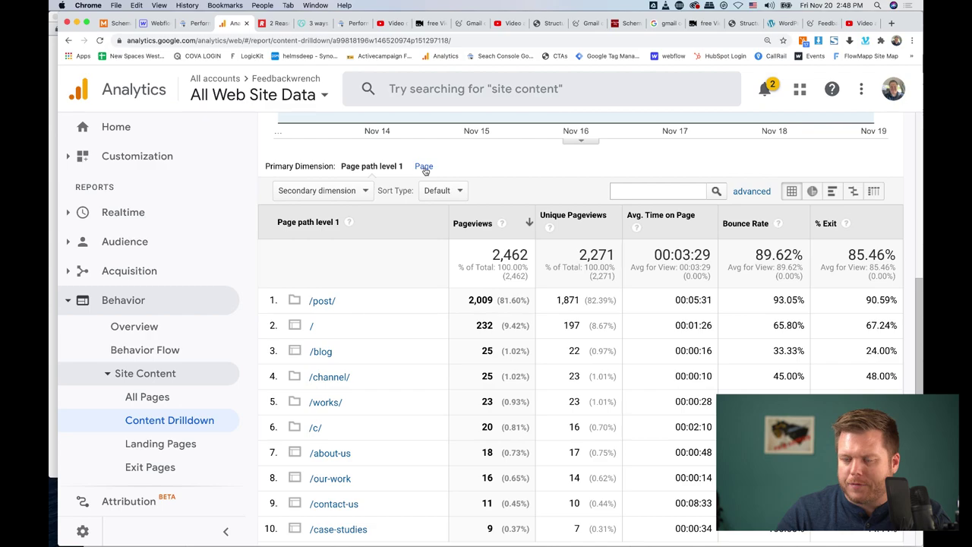
left_click(424, 169)
scroll(375, 342, "down", 2)
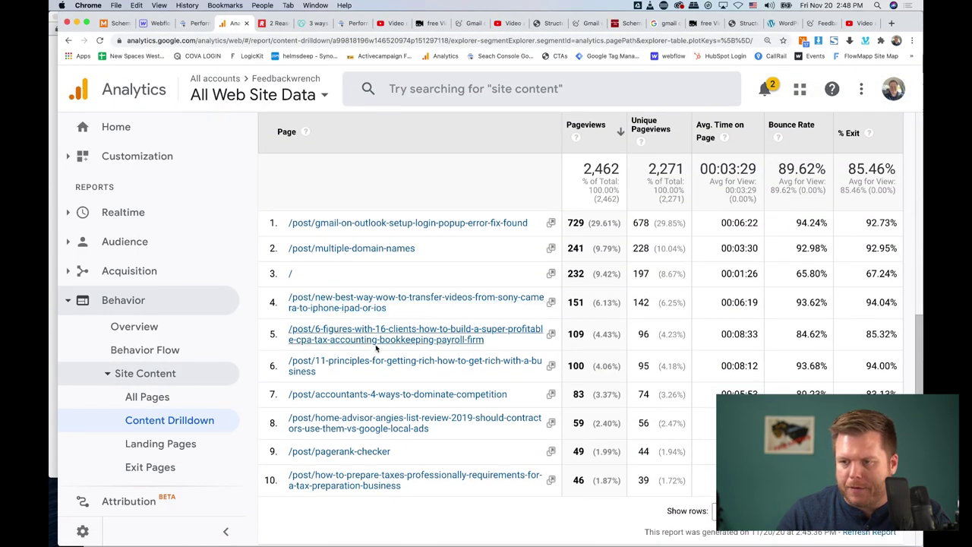
left_click(552, 338)
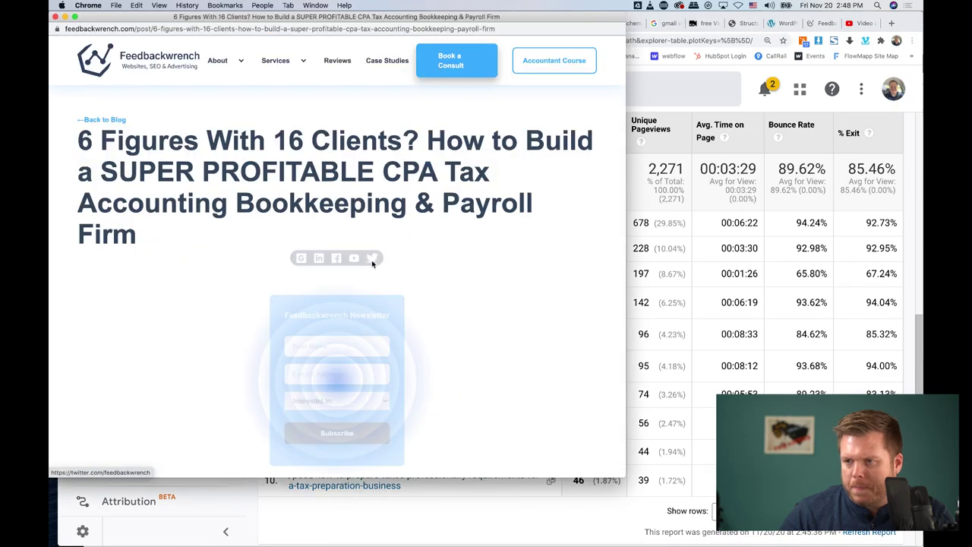
scroll(373, 262, "down", 6)
scroll(373, 262, "down", 8)
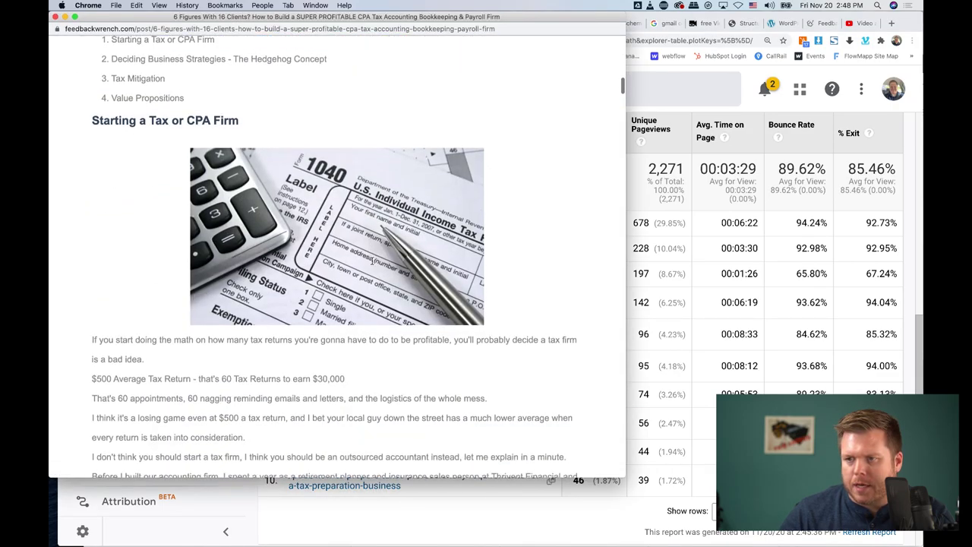
scroll(373, 262, "up", 3)
scroll(320, 132, "up", 1)
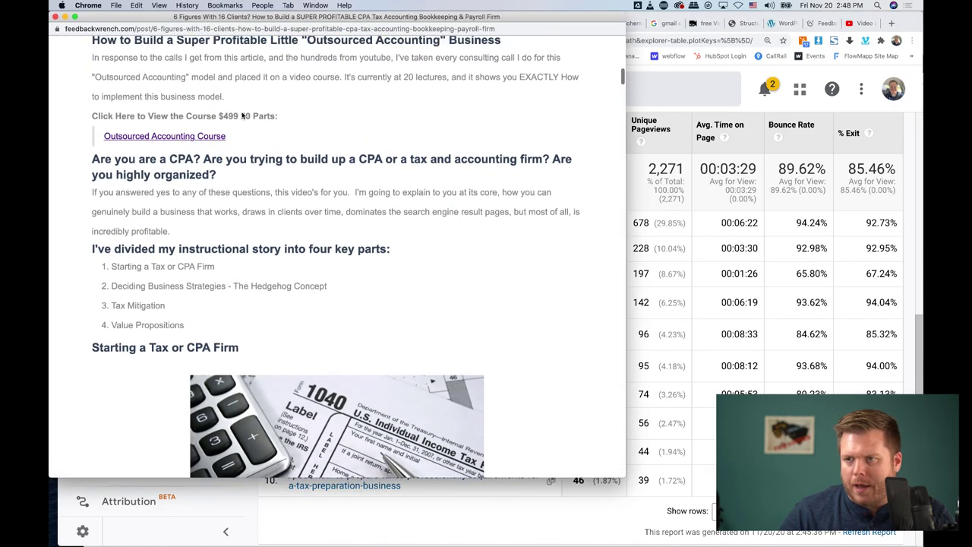
left_click_drag(92, 53, 345, 303)
scroll(345, 303, "down", 10)
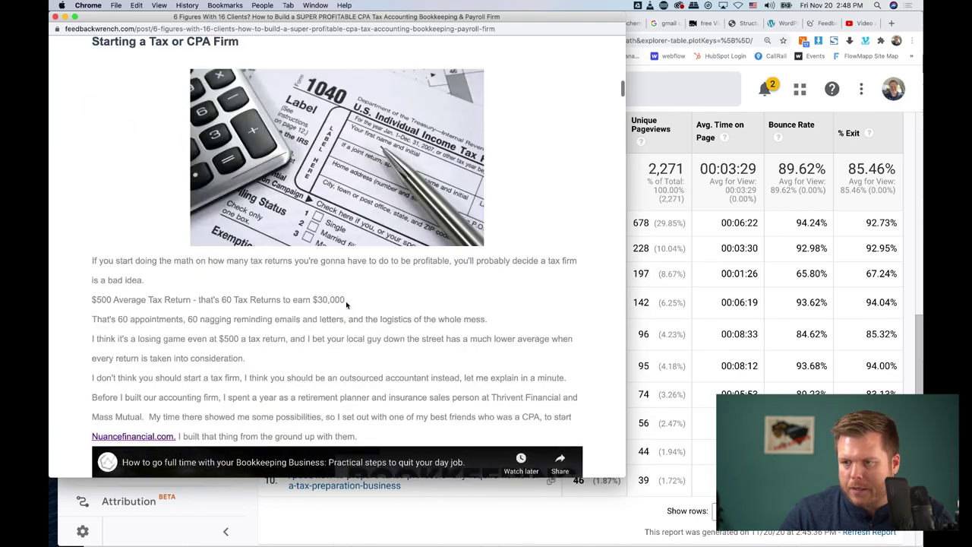
scroll(346, 304, "down", 6)
scroll(296, 258, "down", 10)
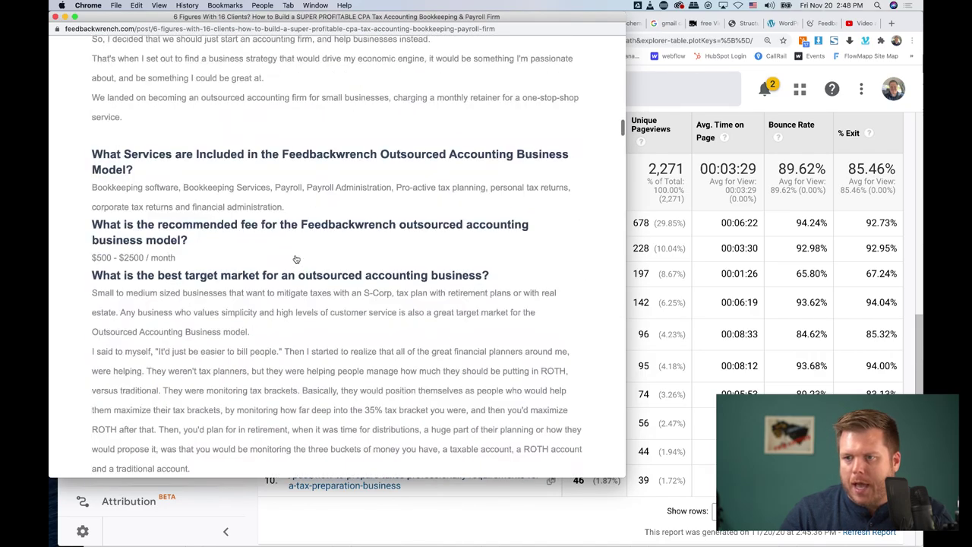
scroll(296, 259, "down", 15)
scroll(297, 259, "down", 20)
scroll(296, 259, "up", 20)
scroll(296, 259, "up", 20)
scroll(255, 250, "up", 10)
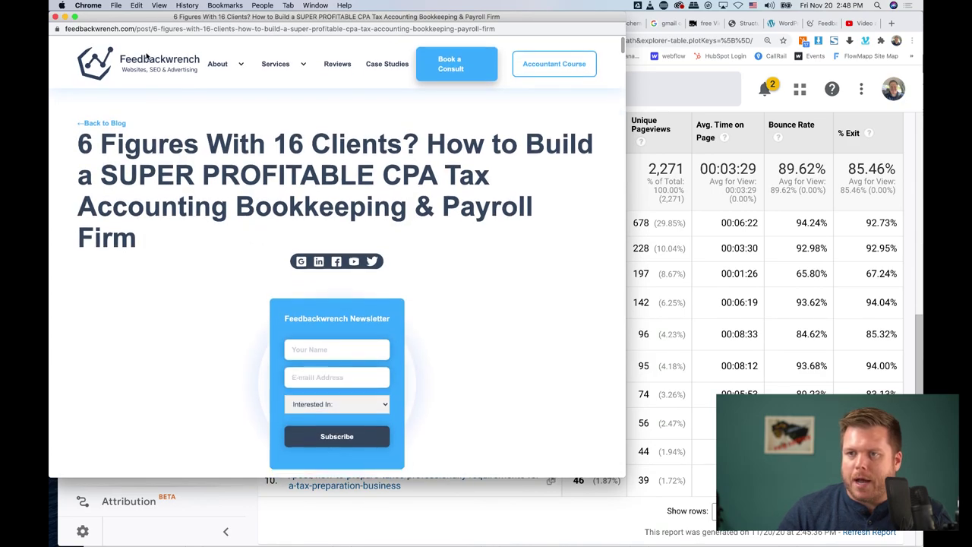
left_click(55, 16)
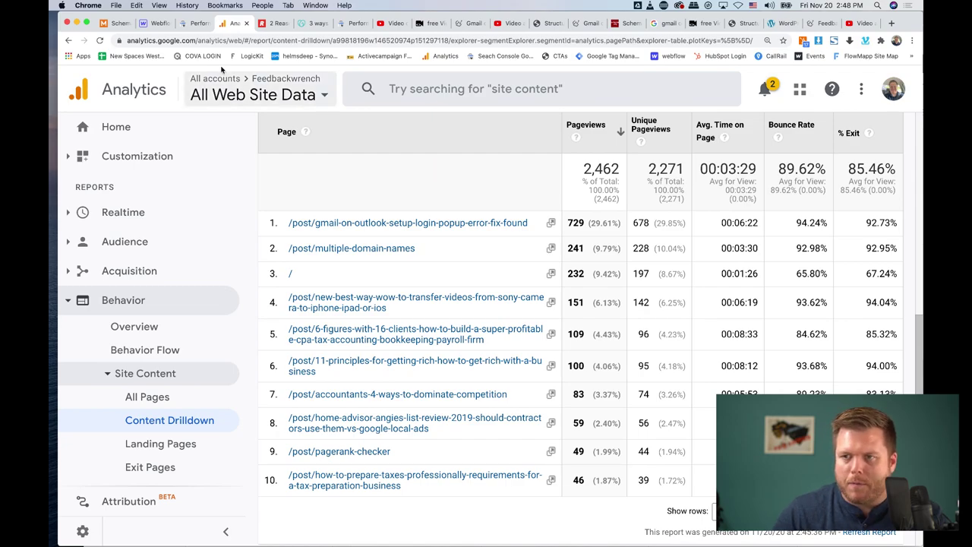
Step: Select HomePageHeroSection in the Webflow Navigator, then return to Search Console's video query report
left_click(152, 23)
scroll(430, 239, "up", 5)
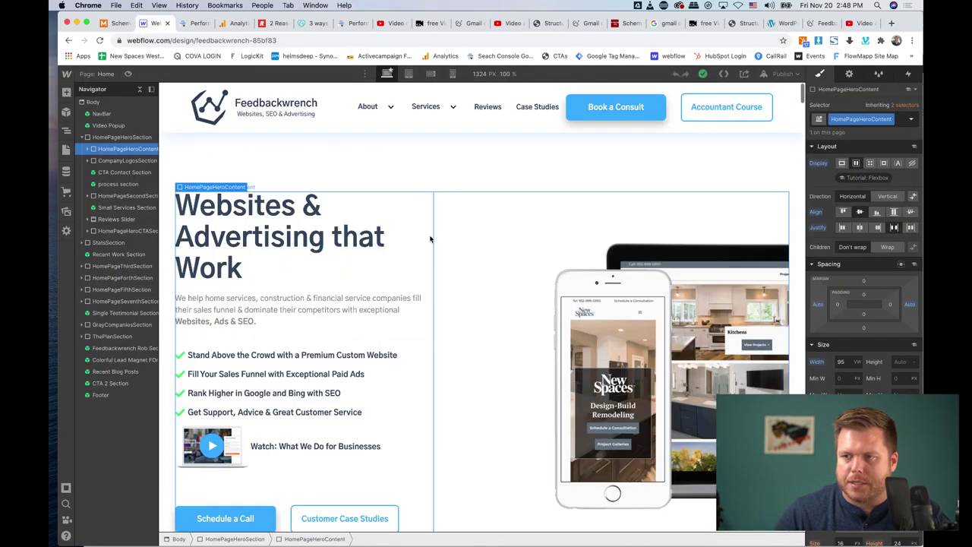
left_click(419, 183)
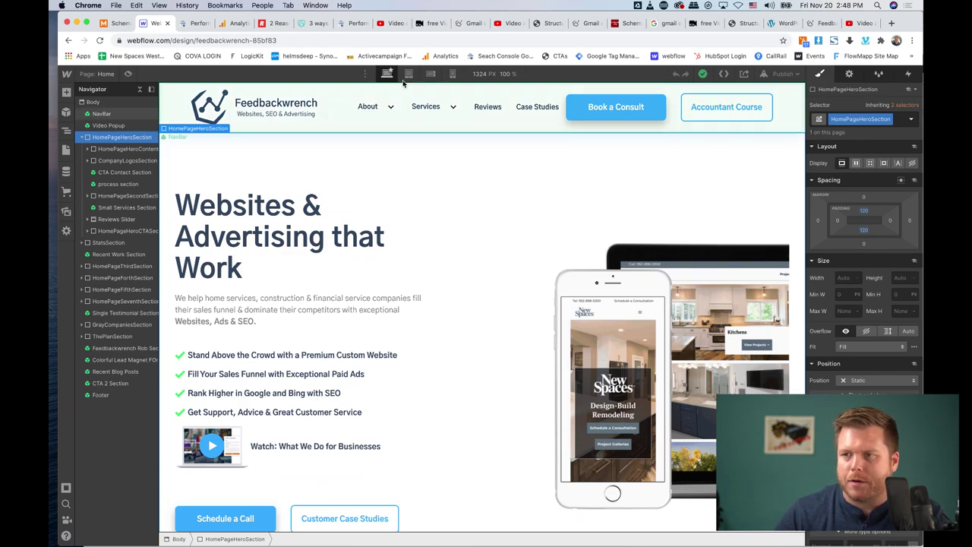
left_click(346, 24)
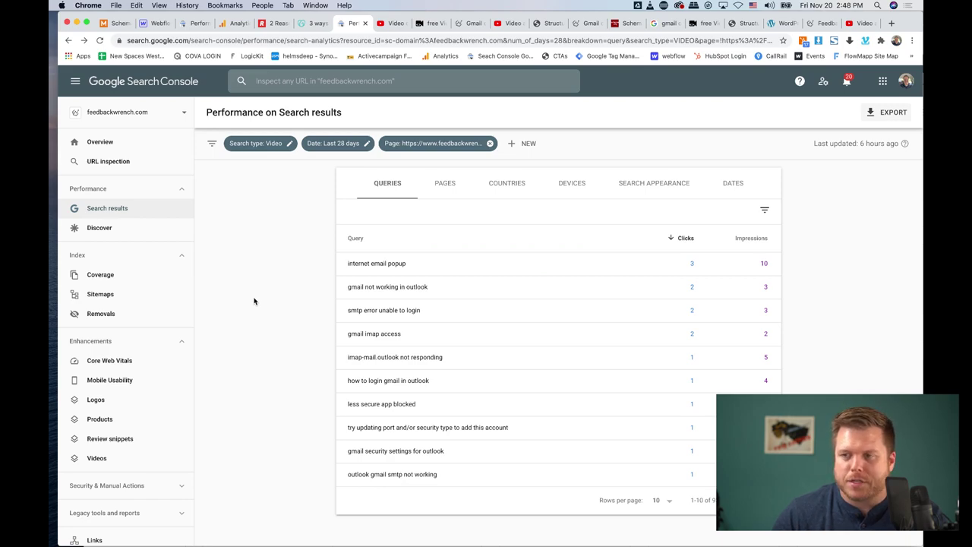
Step: Return to Analytics' page list and mark the Gmail post's 00:06:22 average time on page
left_click(237, 25)
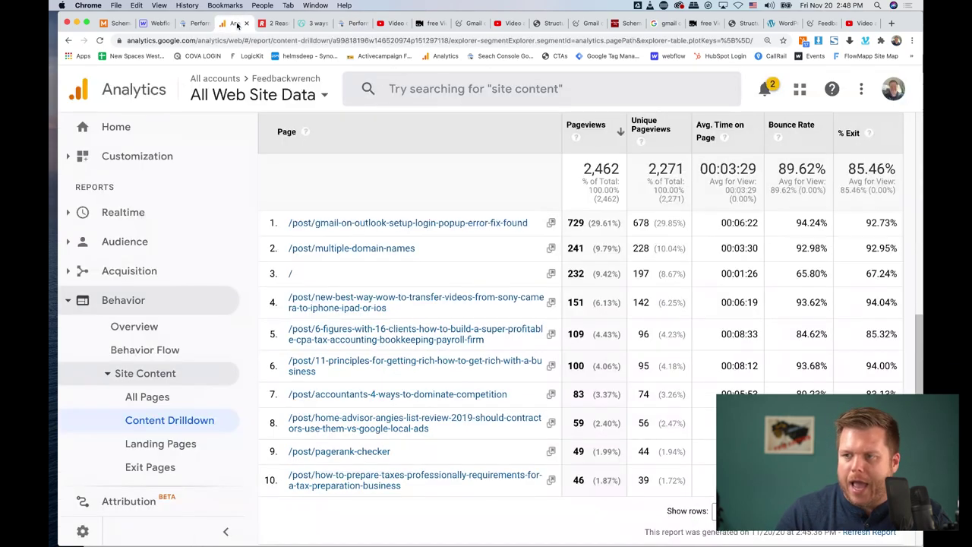
double_click(731, 223)
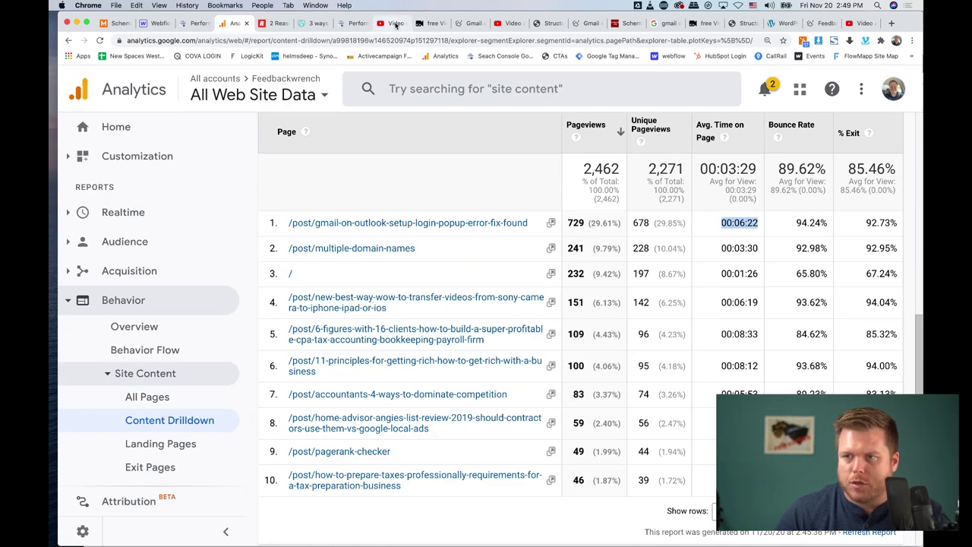
Step: Open the 'How to Start a Business - 3 Tips' Blogs item and scroll to its embedded video
left_click(146, 25)
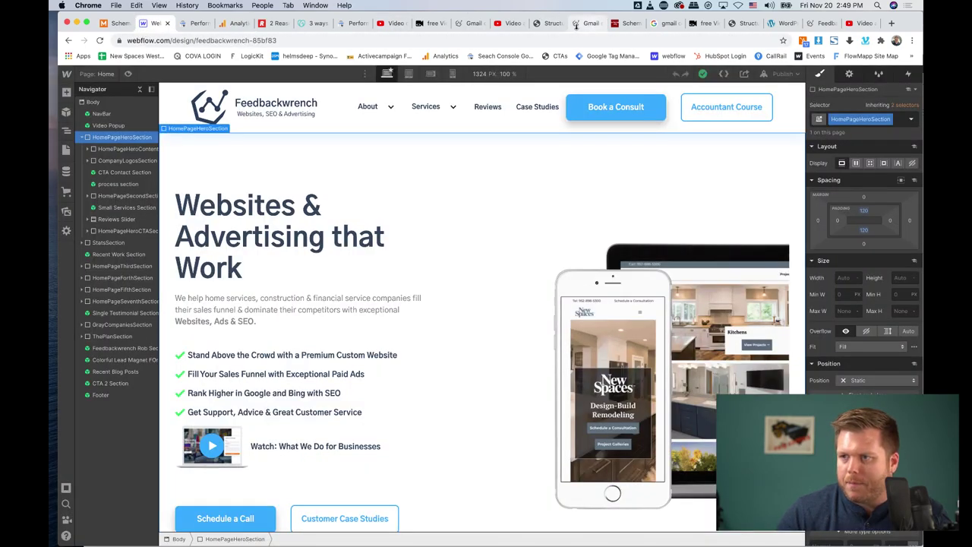
left_click(429, 22)
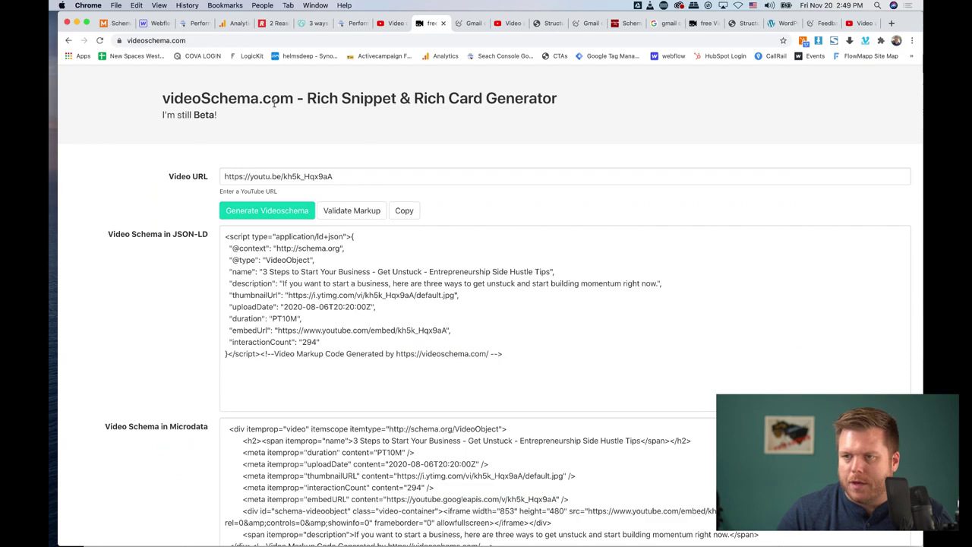
left_click(152, 23)
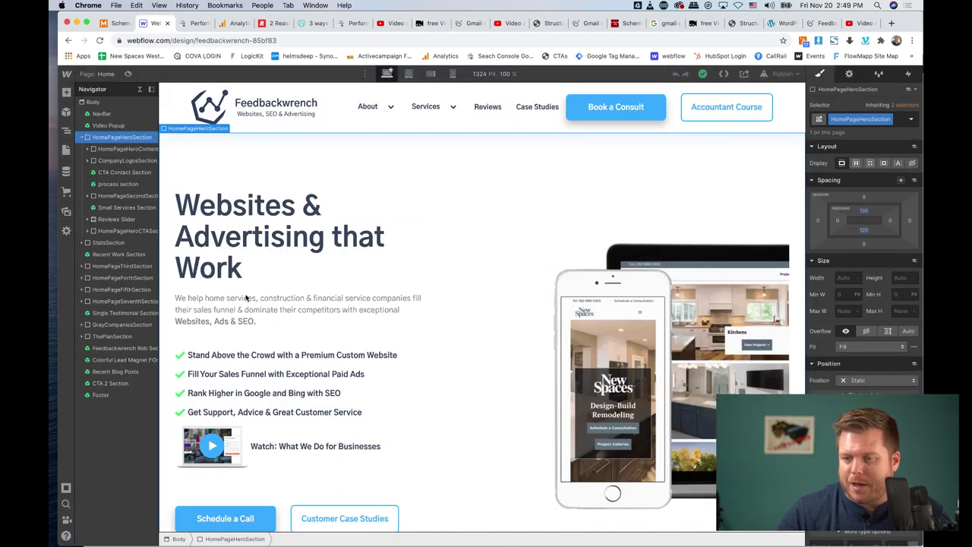
left_click(66, 170)
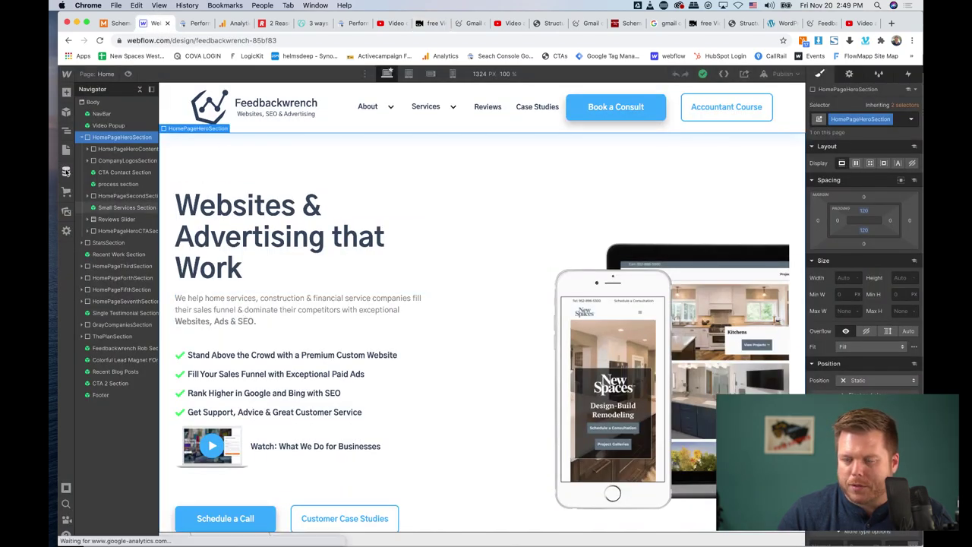
scroll(477, 316, "down", 5)
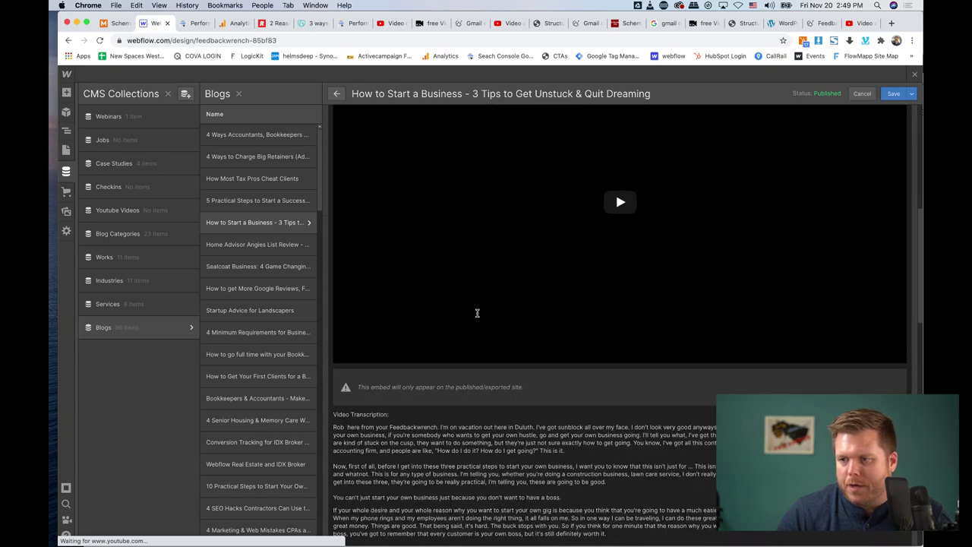